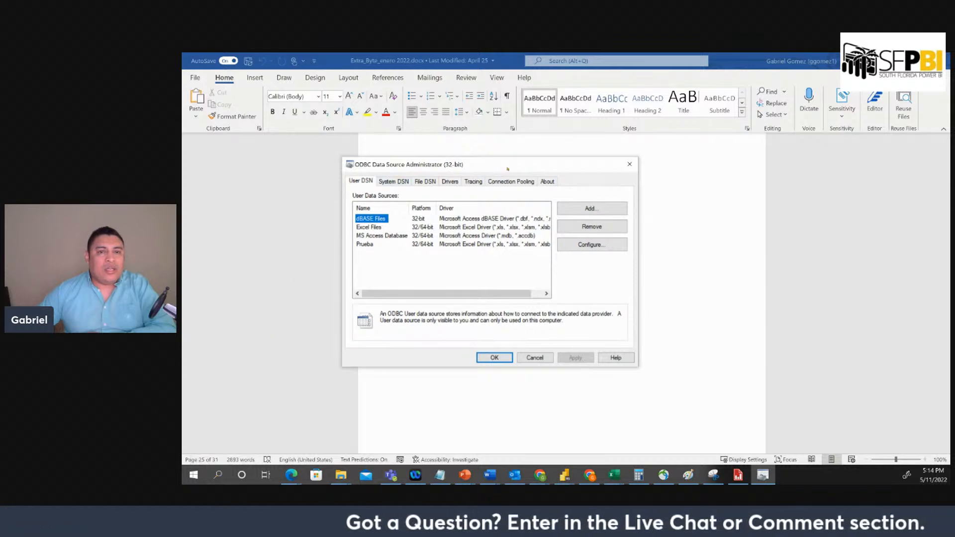
Add a new system data source using the Microsoft Excel Driver (*.xls, *.xlsx, *.xlsm, *.xlsb)
{"action": "mouse_move", "coordinate": [504, 169]}
{"action": "left_mouse_down"}
{"action": "mouse_move", "coordinate": [473, 170]}
{"action": "mouse_move", "coordinate": [522, 178]}
{"action": "left_mouse_up"}
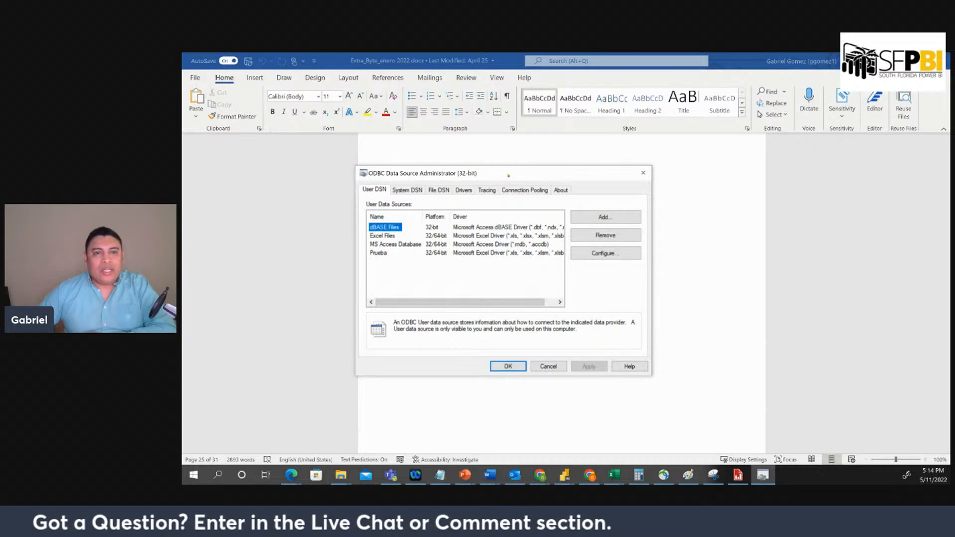
{"action": "left_click", "coordinate": [418, 189]}
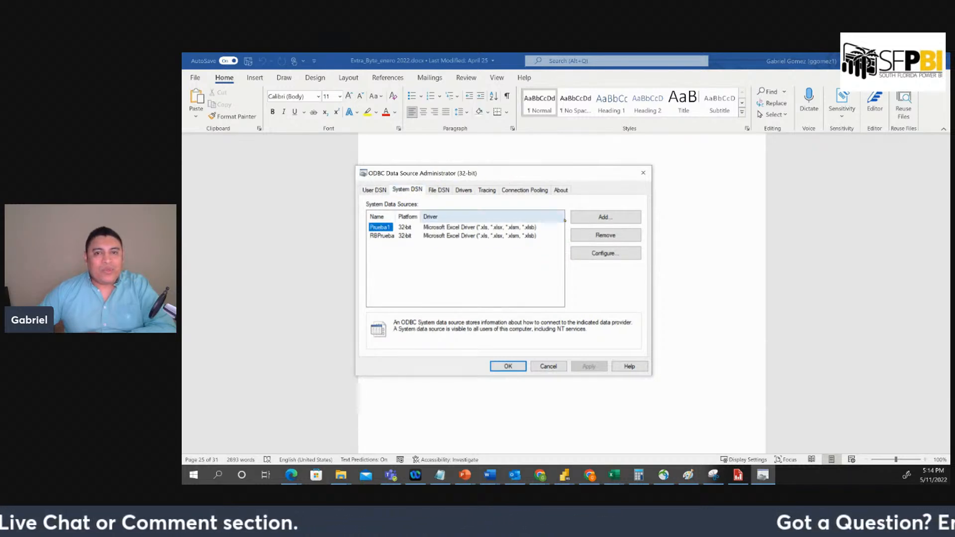
{"action": "left_click", "coordinate": [604, 218]}
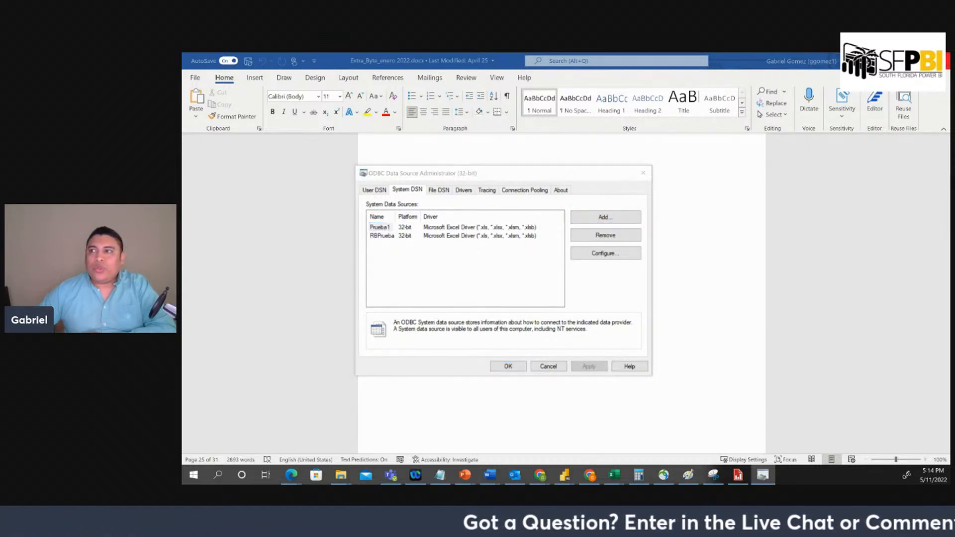
{"action": "left_click_drag", "start_coordinate": [721, 237], "coordinate": [534, 156]}
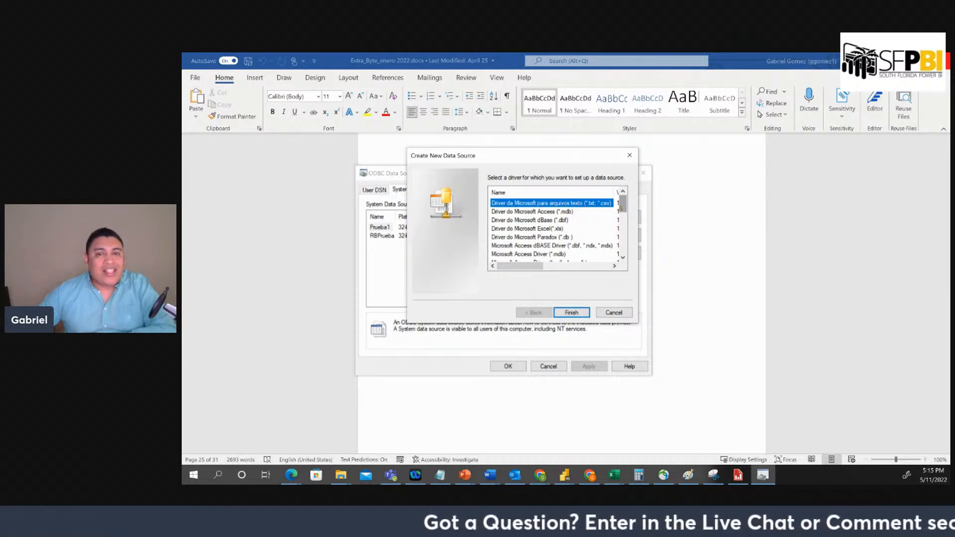
{"action": "left_click_drag", "start_coordinate": [620, 208], "coordinate": [620, 226]}
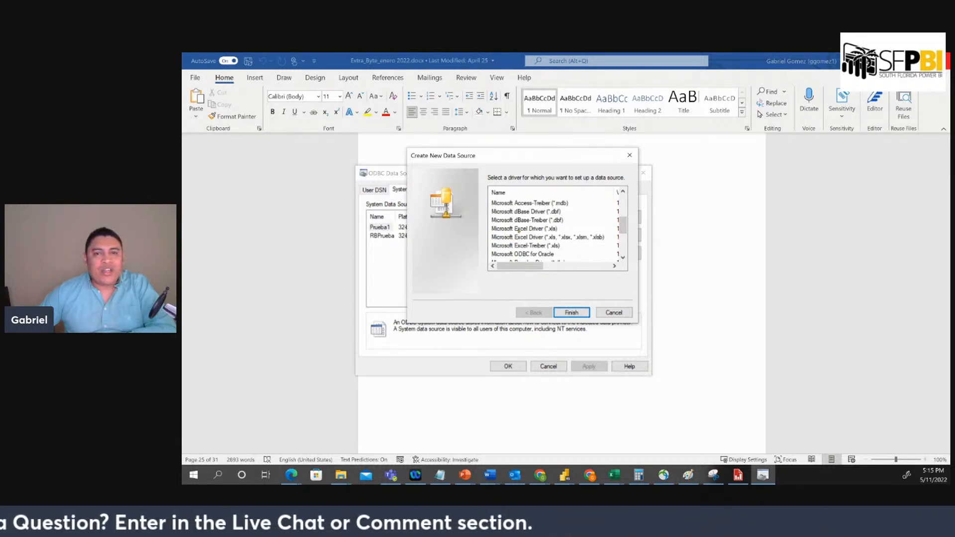
{"action": "left_click", "coordinate": [518, 229]}
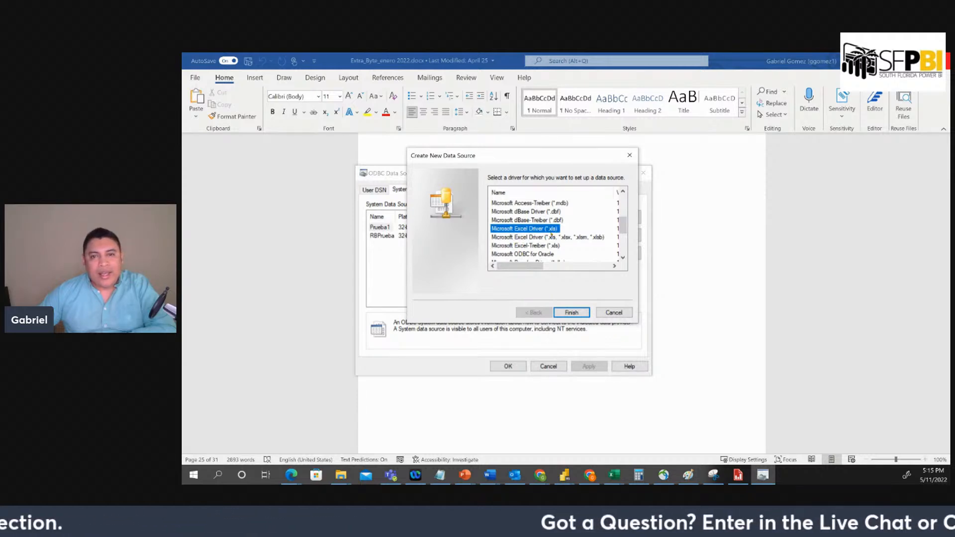
{"action": "left_click", "coordinate": [543, 237]}
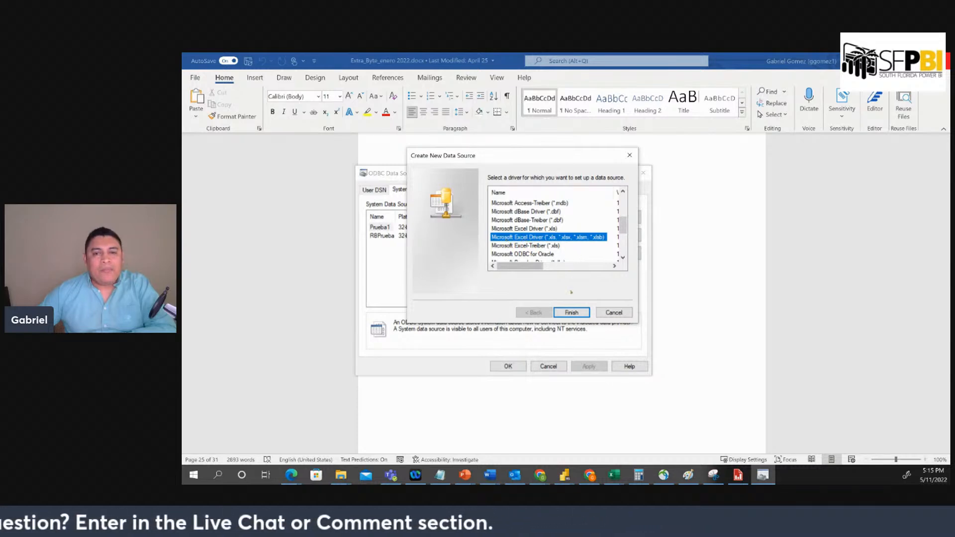
{"action": "left_click", "coordinate": [572, 313]}
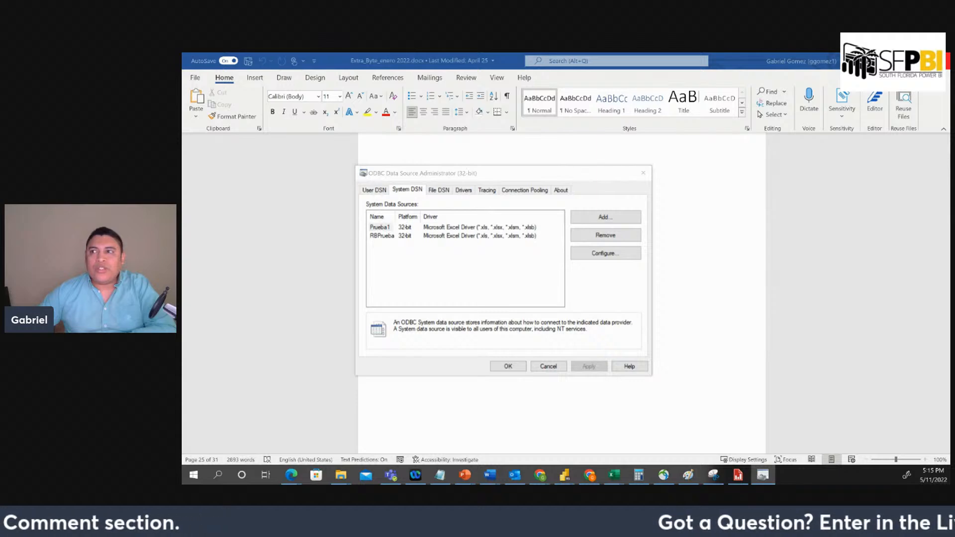
Name the new Excel data source excelexample, leaving its description empty
{"action": "left_click_drag", "start_coordinate": [526, 265], "coordinate": [417, 185]}
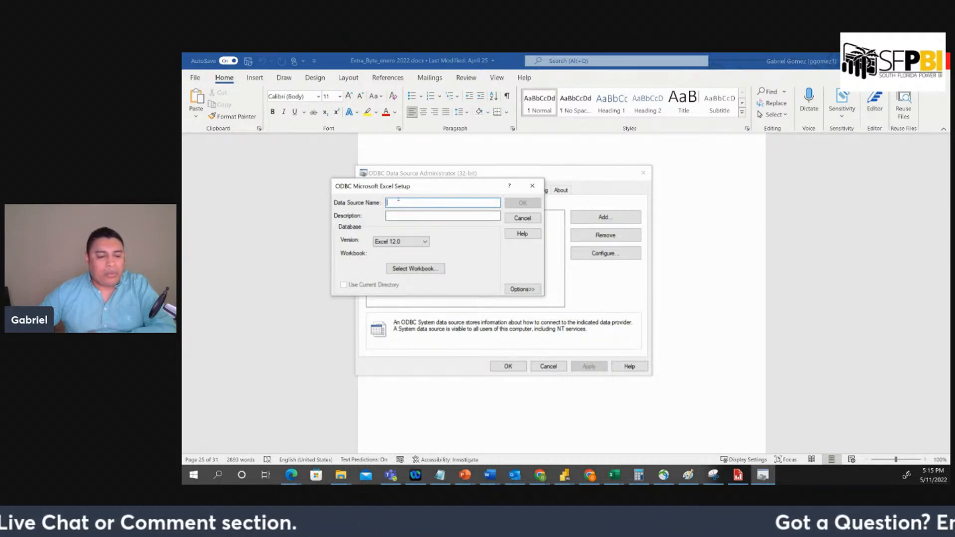
{"action": "type", "text": "excel"}
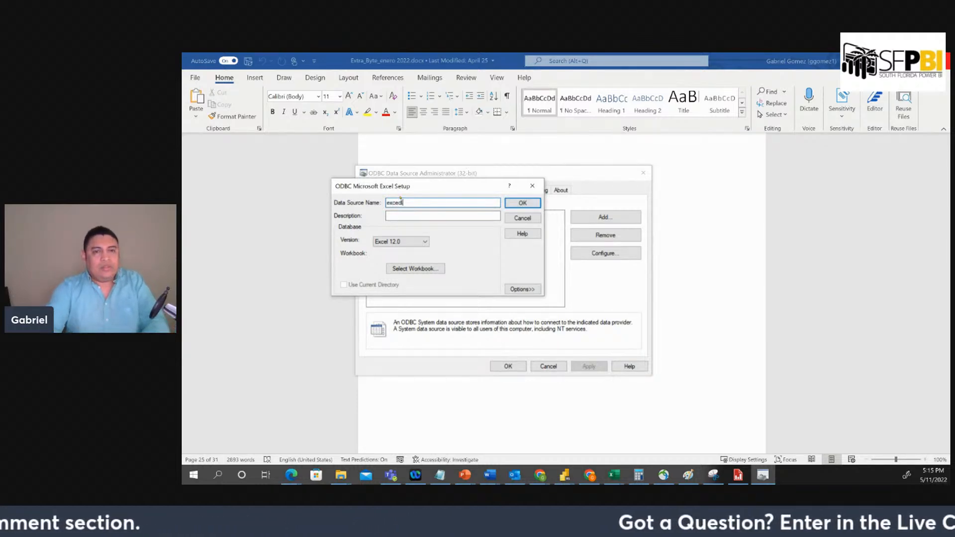
{"action": "type", "text": "e"}
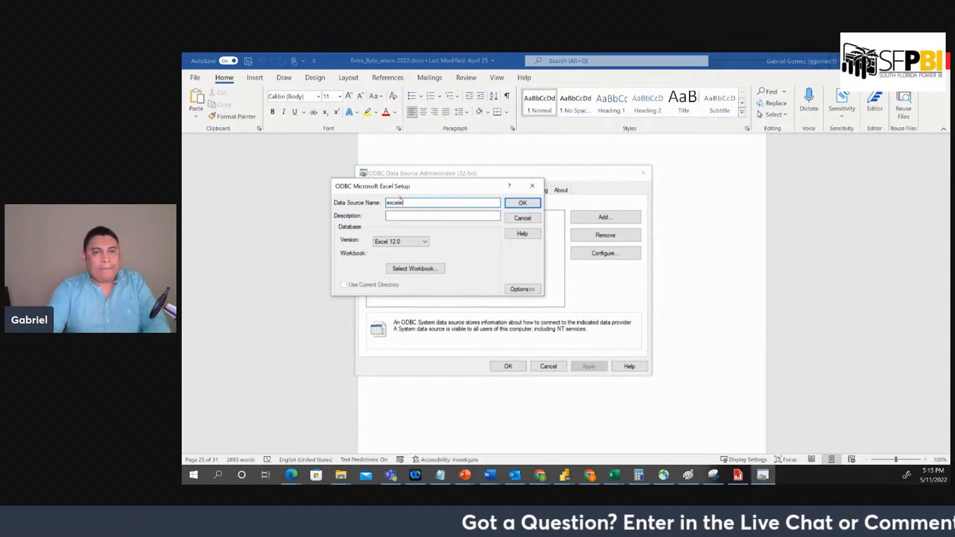
{"action": "type", "text": "xample"}
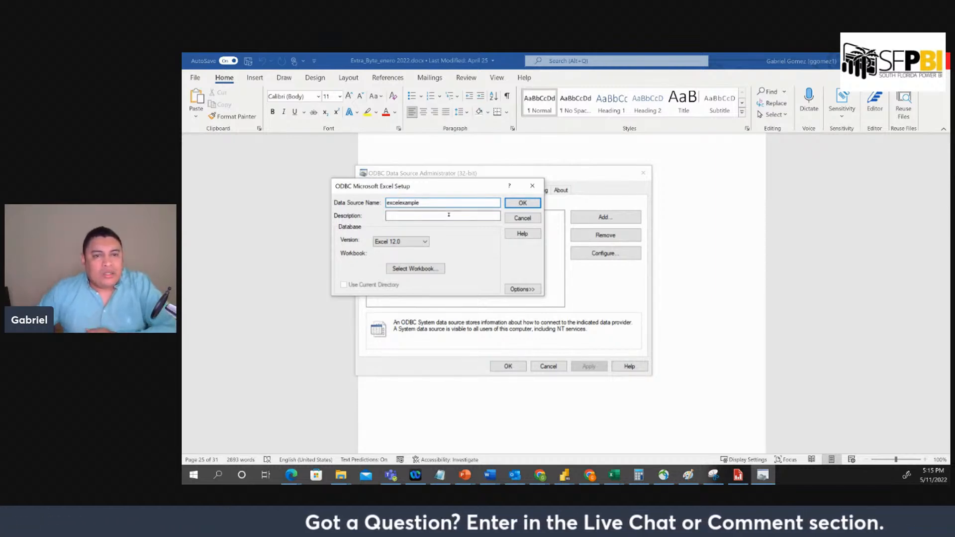
{"action": "left_click", "coordinate": [443, 216]}
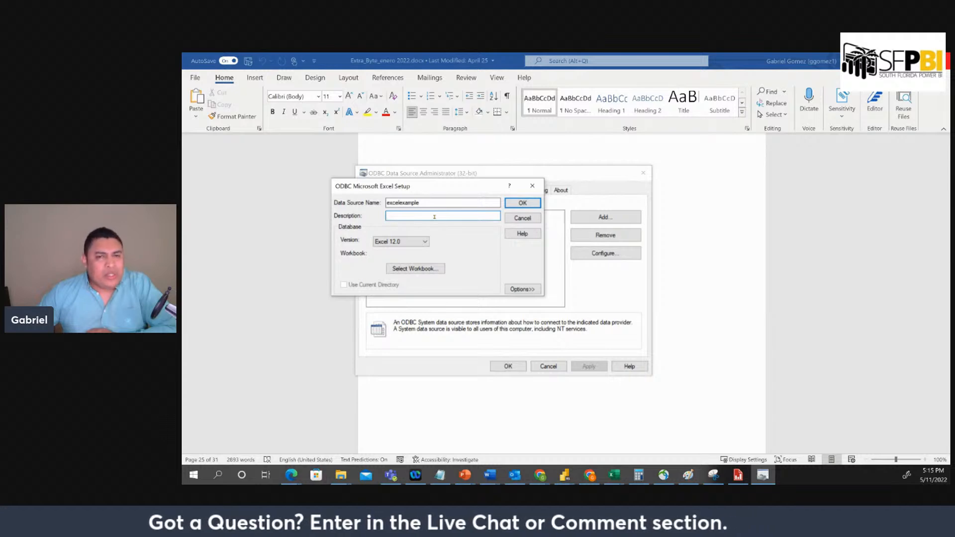
Start choosing the workbook for the data source and go to the root of the C drive
{"action": "left_click", "coordinate": [408, 269]}
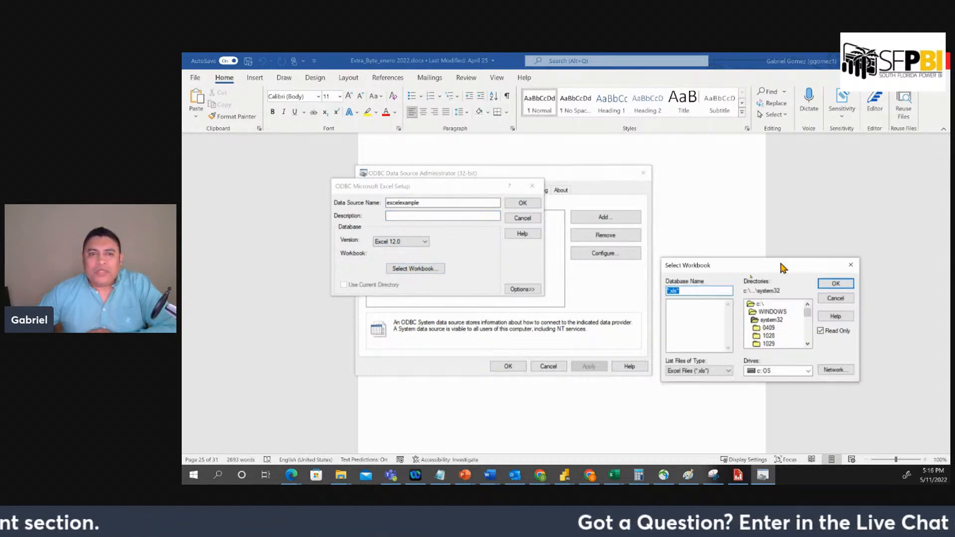
{"action": "left_click_drag", "start_coordinate": [781, 267], "coordinate": [560, 155]}
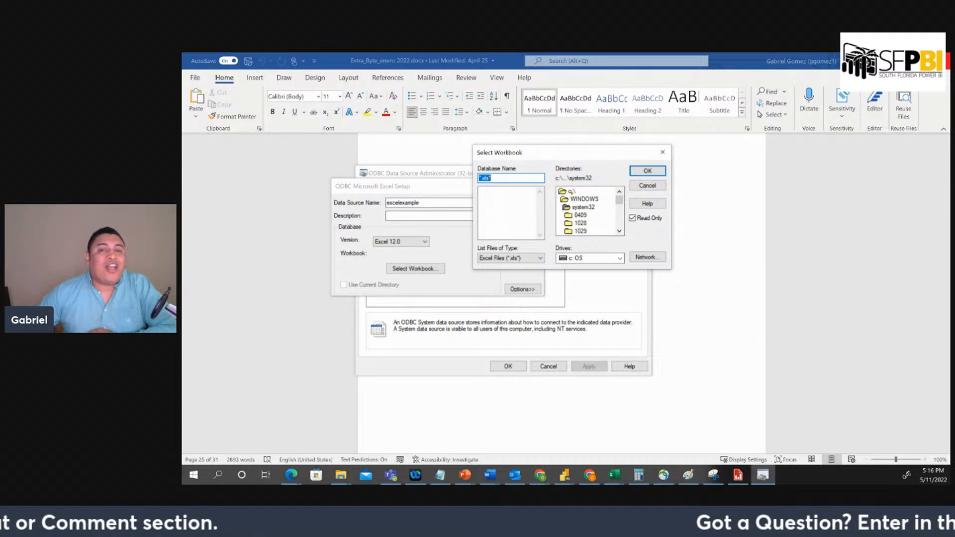
{"action": "double_click", "coordinate": [567, 192]}
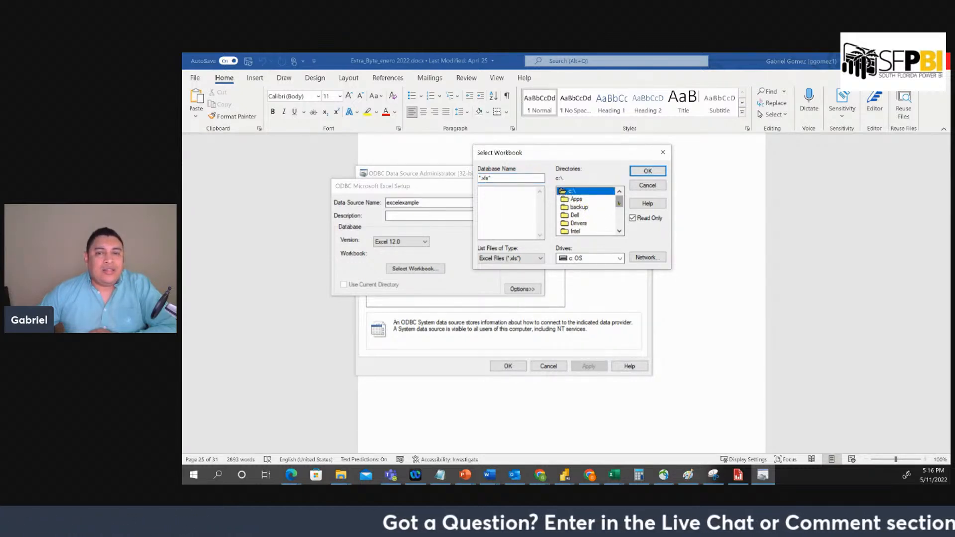
{"action": "mouse_move", "coordinate": [619, 203]}
{"action": "left_mouse_down"}
{"action": "mouse_move", "coordinate": [619, 220]}
{"action": "mouse_move", "coordinate": [621, 208]}
{"action": "left_mouse_up"}
{"action": "double_click", "coordinate": [586, 231]}
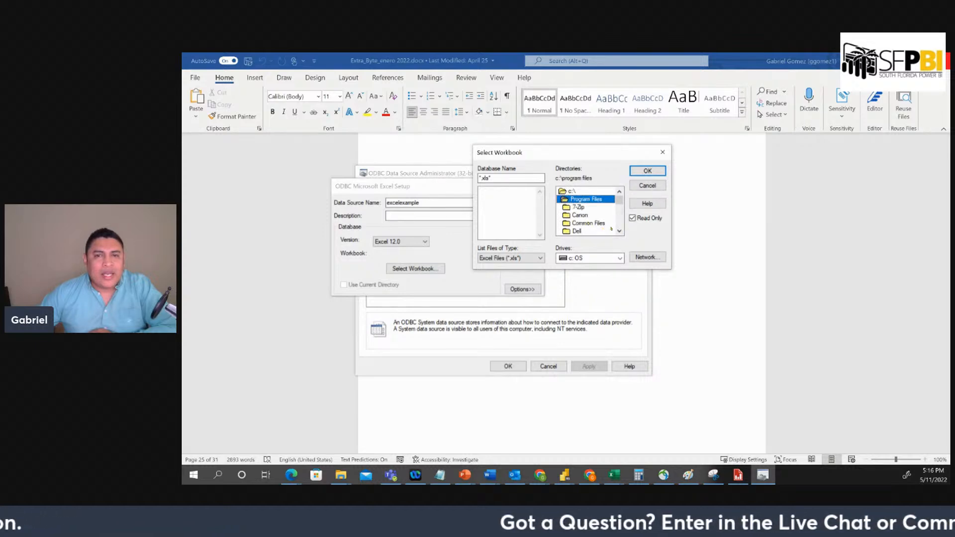
{"action": "left_click", "coordinate": [620, 230]}
{"action": "left_click", "coordinate": [620, 230]}
{"action": "left_click", "coordinate": [619, 231]}
{"action": "left_click", "coordinate": [620, 231]}
{"action": "left_click", "coordinate": [620, 231]}
{"action": "left_click", "coordinate": [620, 231]}
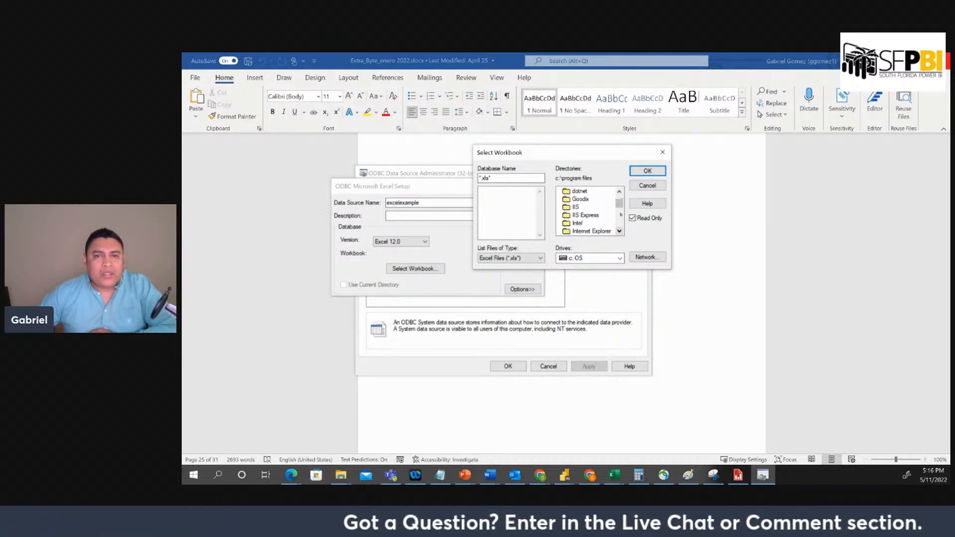
{"action": "left_click_drag", "start_coordinate": [620, 206], "coordinate": [620, 209]}
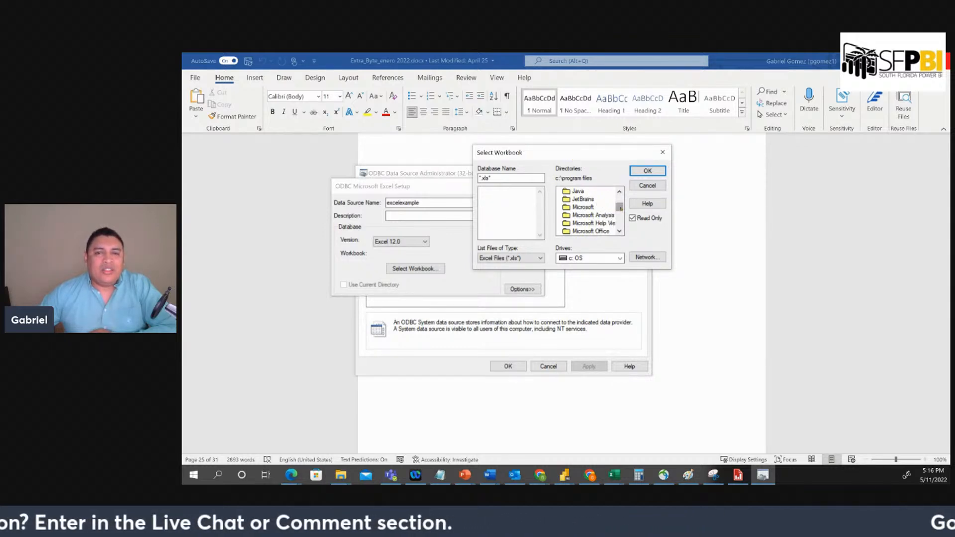
{"action": "left_click_drag", "start_coordinate": [620, 208], "coordinate": [620, 209]}
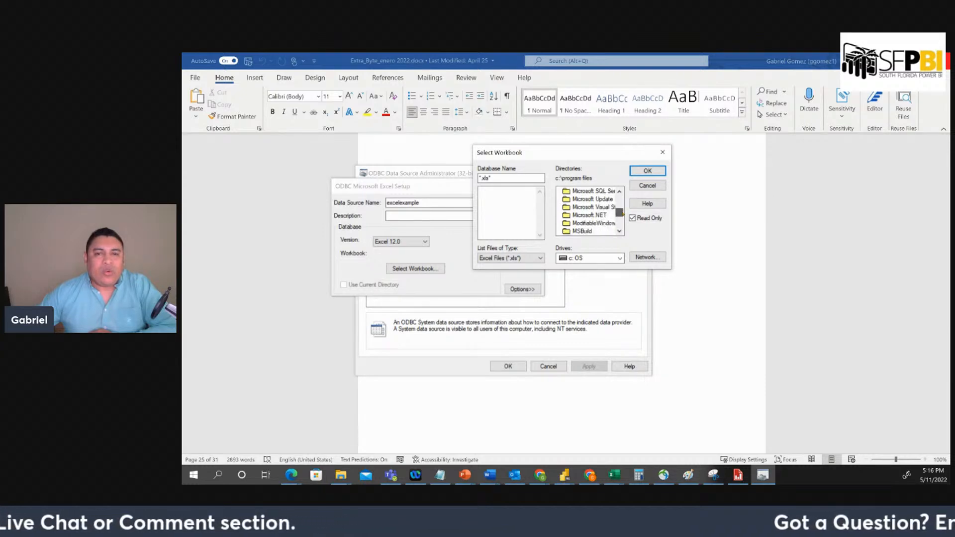
{"action": "scroll", "coordinate": [592, 215], "scroll_direction": "up", "scroll_amount": 7}
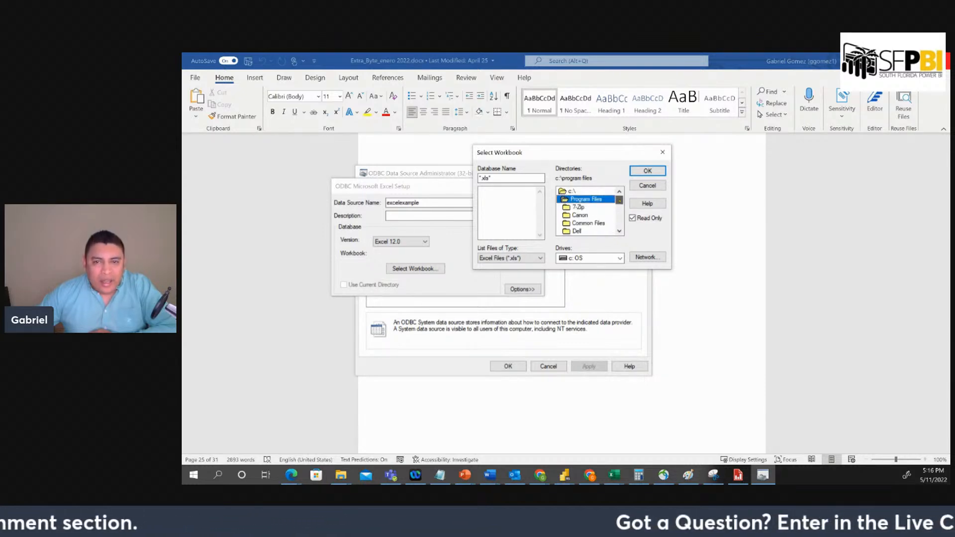
{"action": "double_click", "coordinate": [571, 191]}
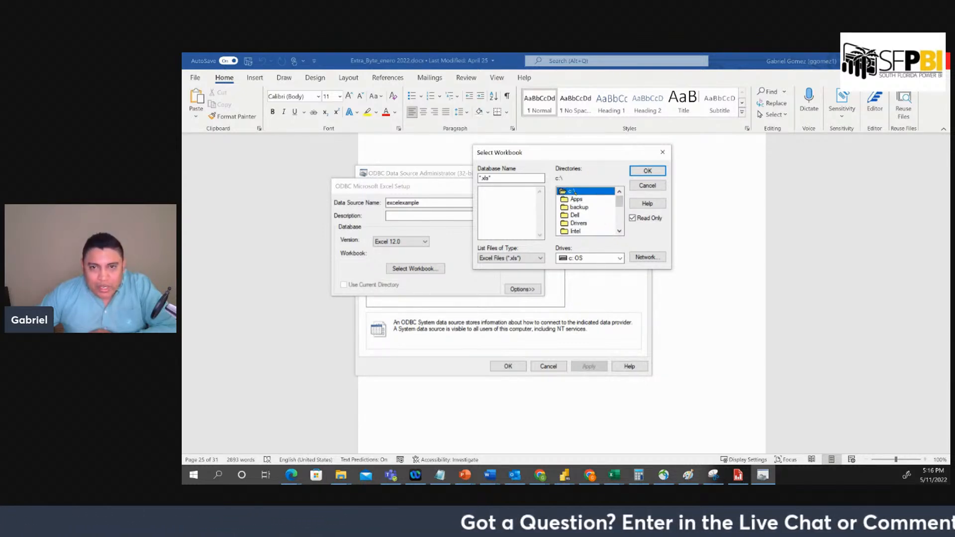
{"action": "scroll", "coordinate": [619, 230], "scroll_direction": "down", "scroll_amount": 5}
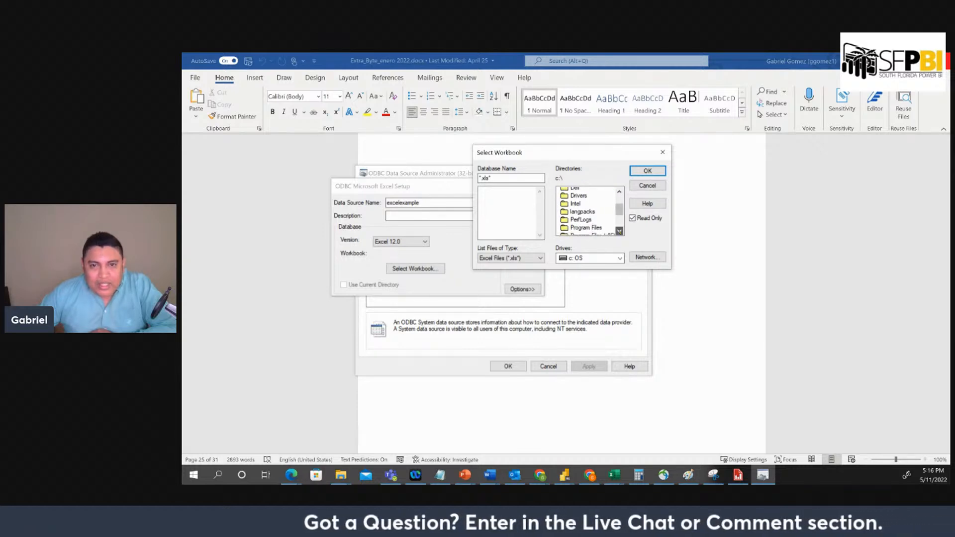
{"action": "double_click", "coordinate": [590, 222]}
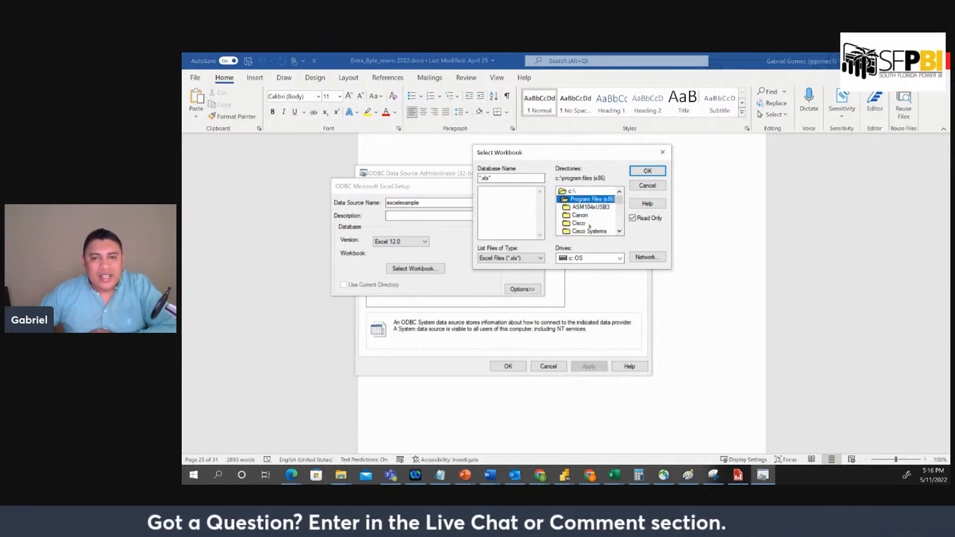
{"action": "scroll", "coordinate": [619, 231], "scroll_direction": "down", "scroll_amount": 5}
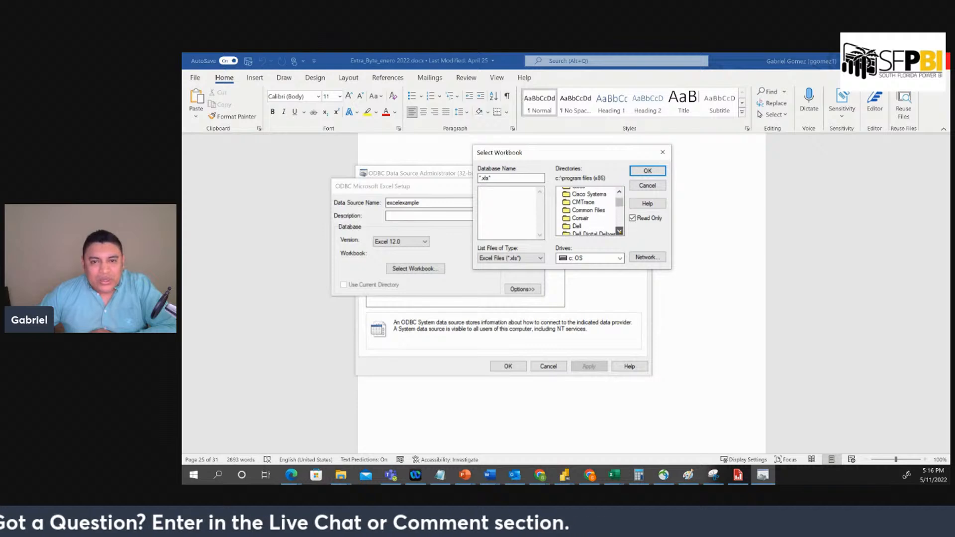
{"action": "scroll", "coordinate": [619, 230], "scroll_direction": "down", "scroll_amount": 8}
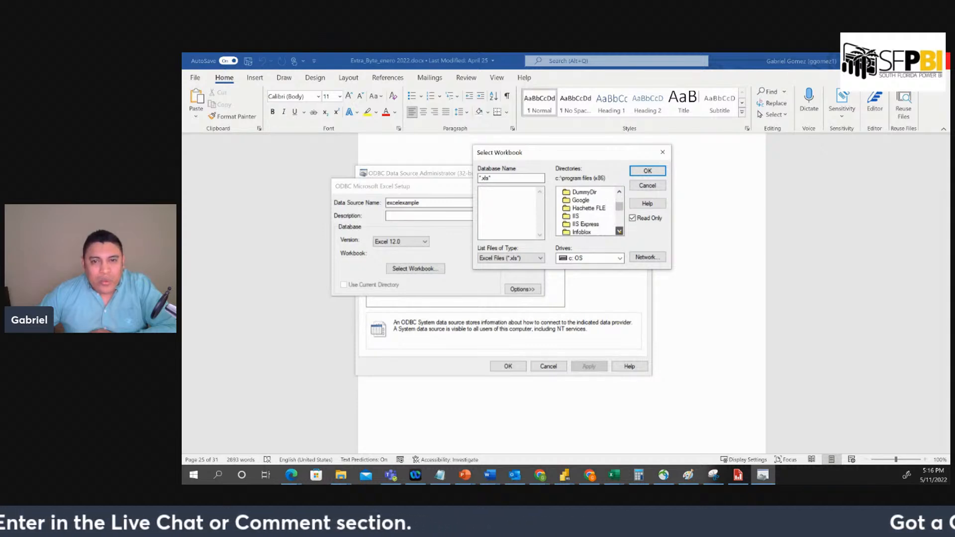
{"action": "scroll", "coordinate": [619, 230], "scroll_direction": "down", "scroll_amount": 8}
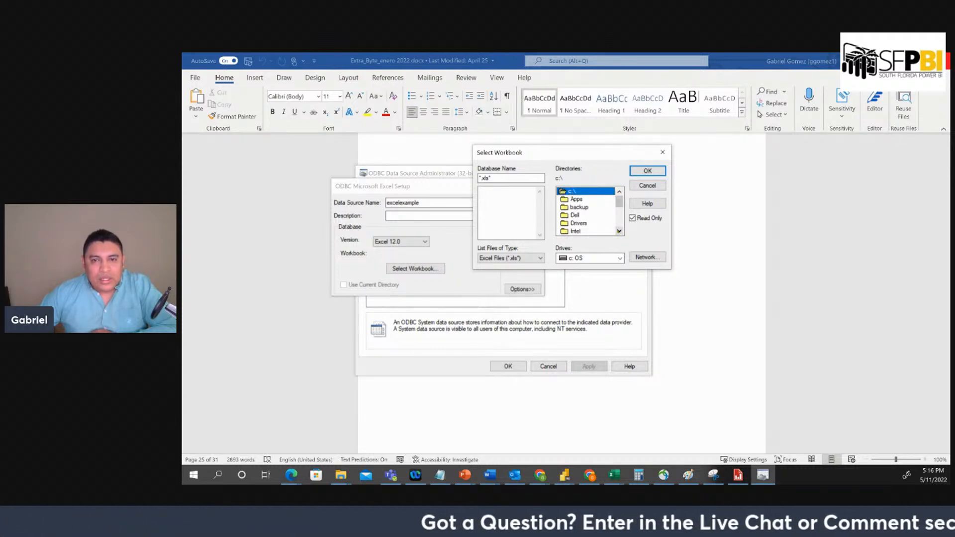
Browse to the Documents folder inside the user's own profile folder under C:\Users for the workbook selection
{"action": "scroll", "coordinate": [619, 231], "scroll_direction": "down", "scroll_amount": 1}
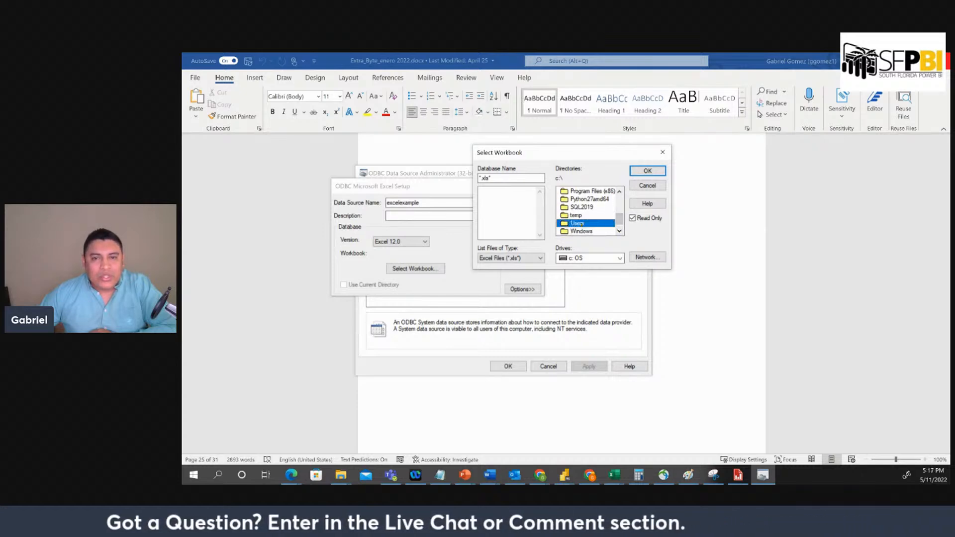
{"action": "double_click", "coordinate": [582, 207]}
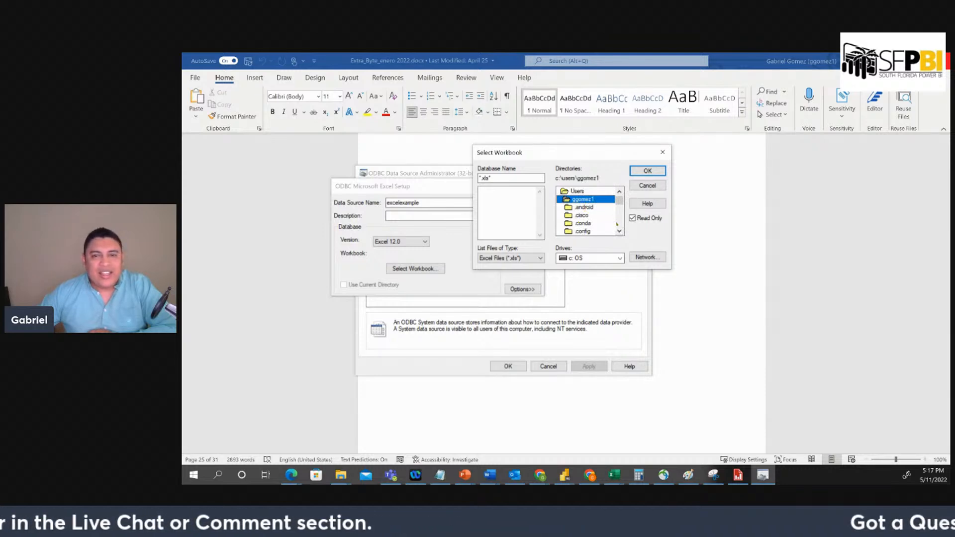
{"action": "left_click", "coordinate": [619, 231]}
{"action": "left_click", "coordinate": [619, 231]}
{"action": "left_click", "coordinate": [620, 232]}
{"action": "left_click", "coordinate": [620, 231]}
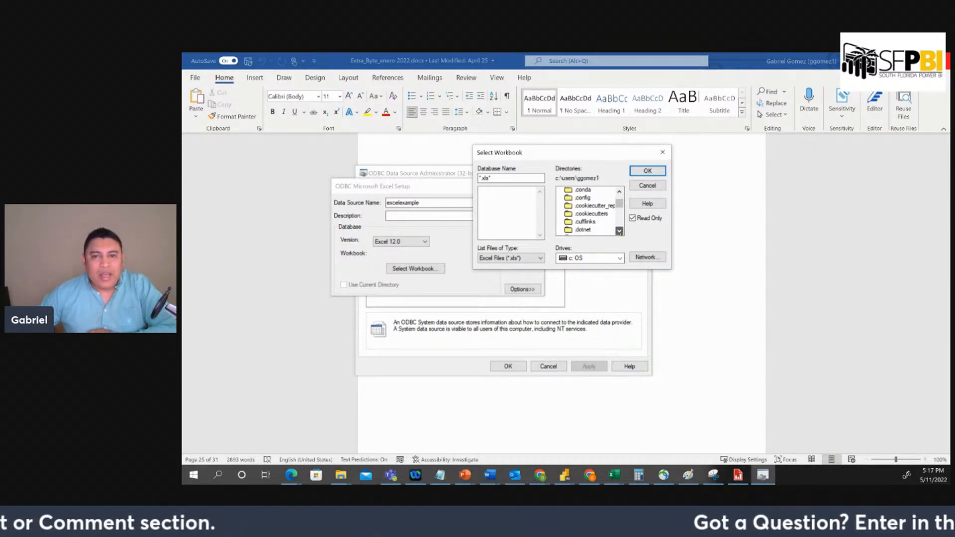
{"action": "left_click", "coordinate": [620, 231]}
{"action": "left_click", "coordinate": [620, 232]}
{"action": "left_click", "coordinate": [620, 232]}
{"action": "left_click", "coordinate": [619, 232]}
{"action": "left_click", "coordinate": [619, 232]}
{"action": "left_click", "coordinate": [619, 232]}
{"action": "left_click", "coordinate": [619, 231]}
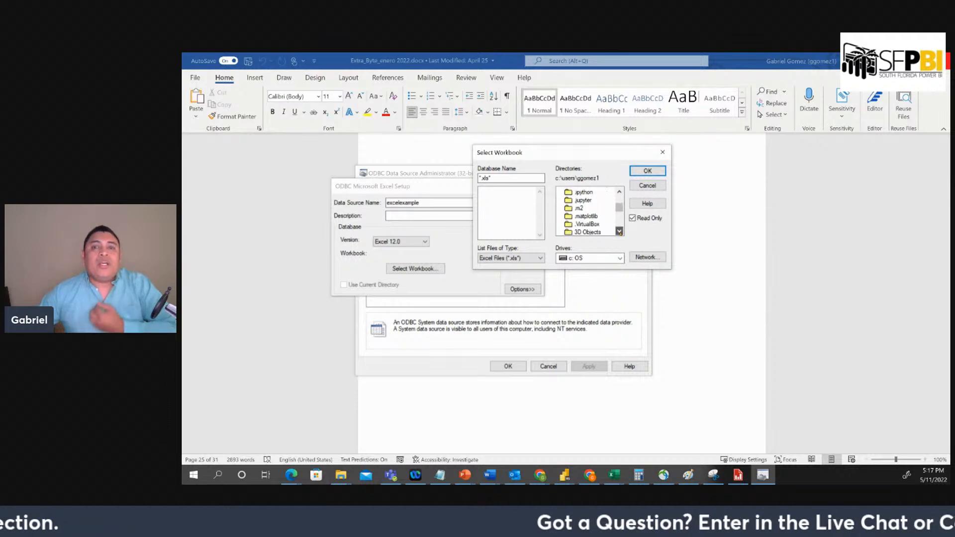
{"action": "left_click", "coordinate": [619, 231]}
{"action": "left_click", "coordinate": [619, 232]}
{"action": "left_click", "coordinate": [619, 231]}
{"action": "left_click", "coordinate": [619, 232]}
{"action": "left_click", "coordinate": [619, 232]}
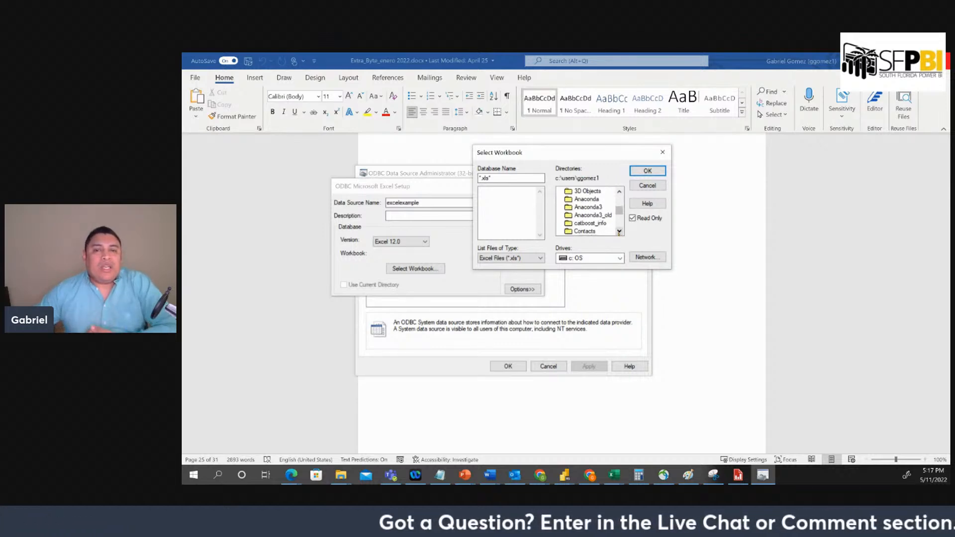
{"action": "left_click", "coordinate": [619, 232]}
{"action": "left_click", "coordinate": [619, 232]}
{"action": "left_click", "coordinate": [619, 232]}
{"action": "left_click", "coordinate": [619, 231]}
{"action": "left_click", "coordinate": [619, 232]}
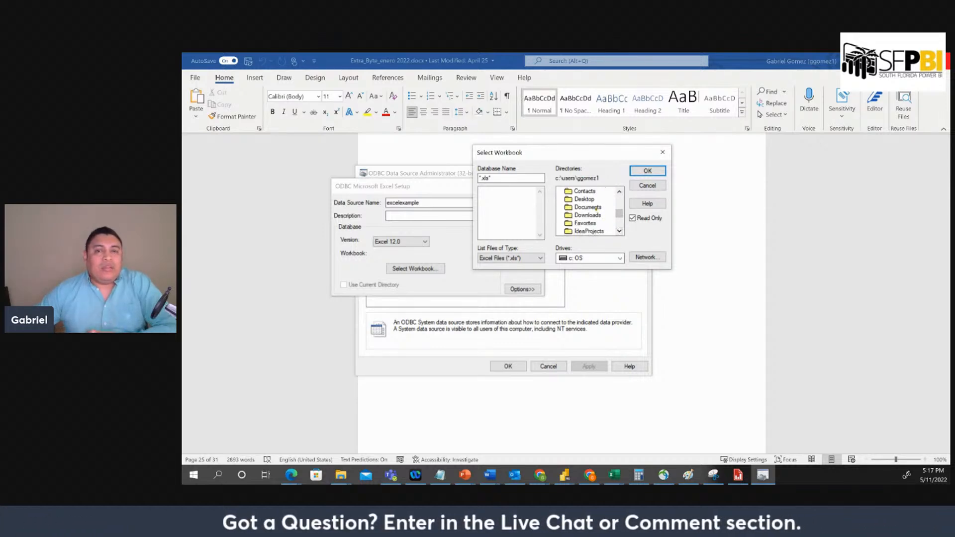
{"action": "double_click", "coordinate": [595, 208]}
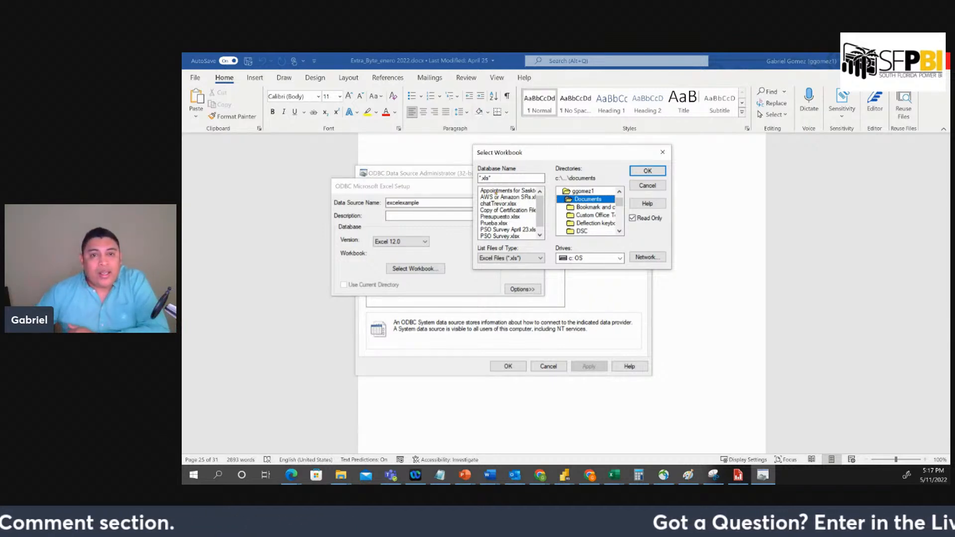
Choose PSO Survey.xlsx as the workbook and save the excelexample data source
{"action": "left_click", "coordinate": [500, 236]}
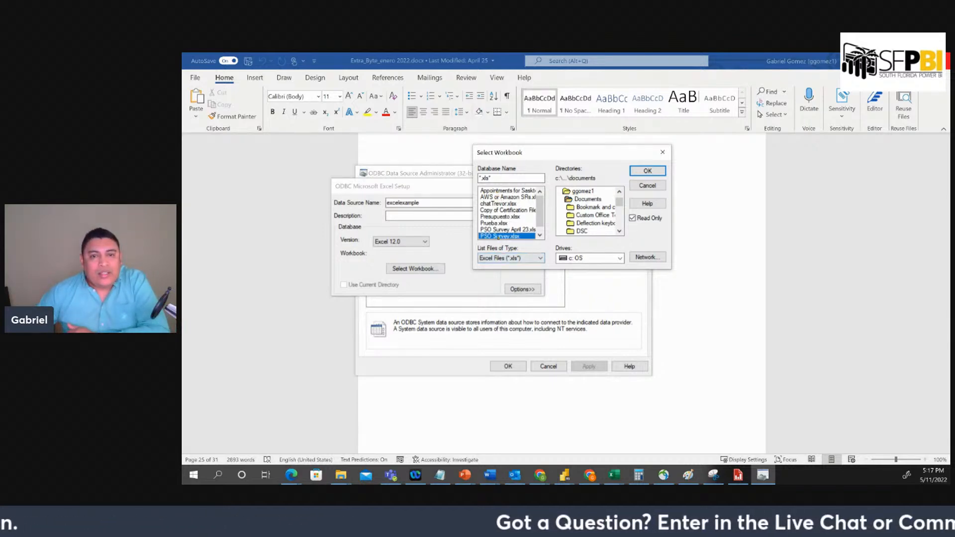
{"action": "left_click", "coordinate": [659, 172]}
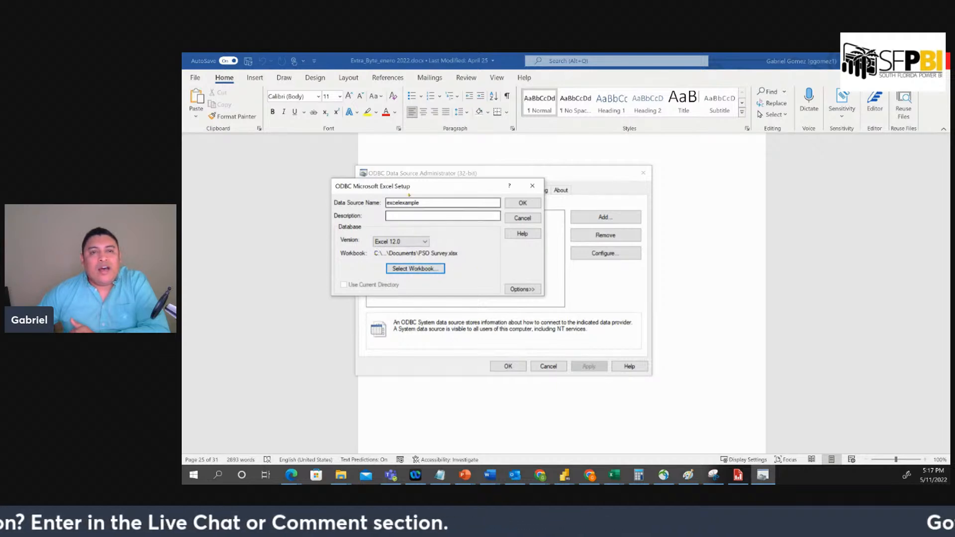
{"action": "left_click_drag", "start_coordinate": [432, 189], "coordinate": [469, 220]}
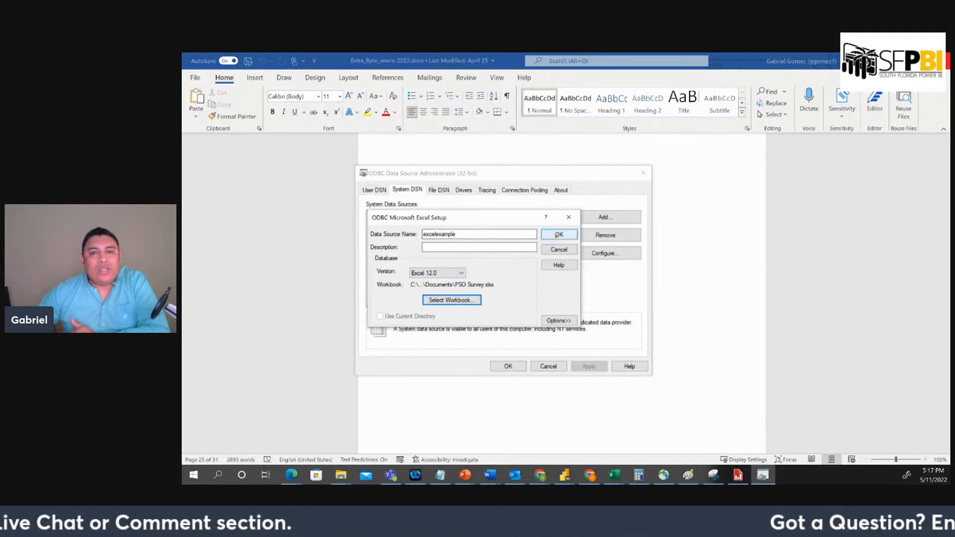
{"action": "left_click", "coordinate": [553, 237]}
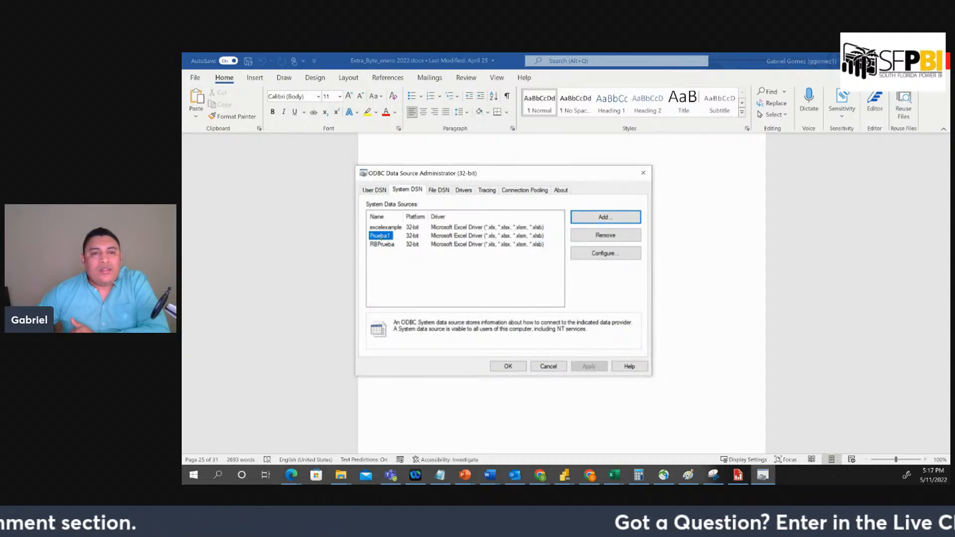
Locate and select excelexample among the system data sources, and close the ODBC administrator
{"action": "left_click_drag", "start_coordinate": [404, 216], "coordinate": [448, 217]}
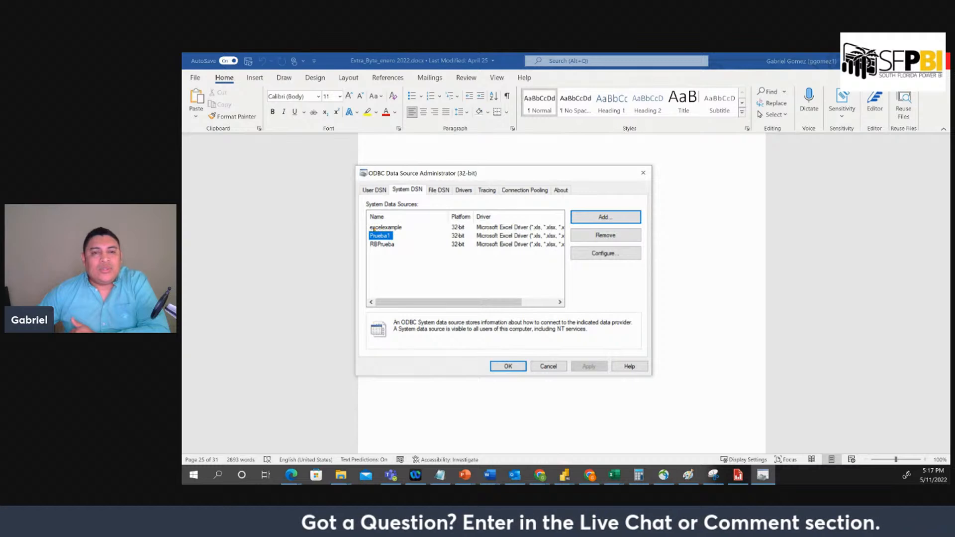
{"action": "left_click", "coordinate": [374, 227]}
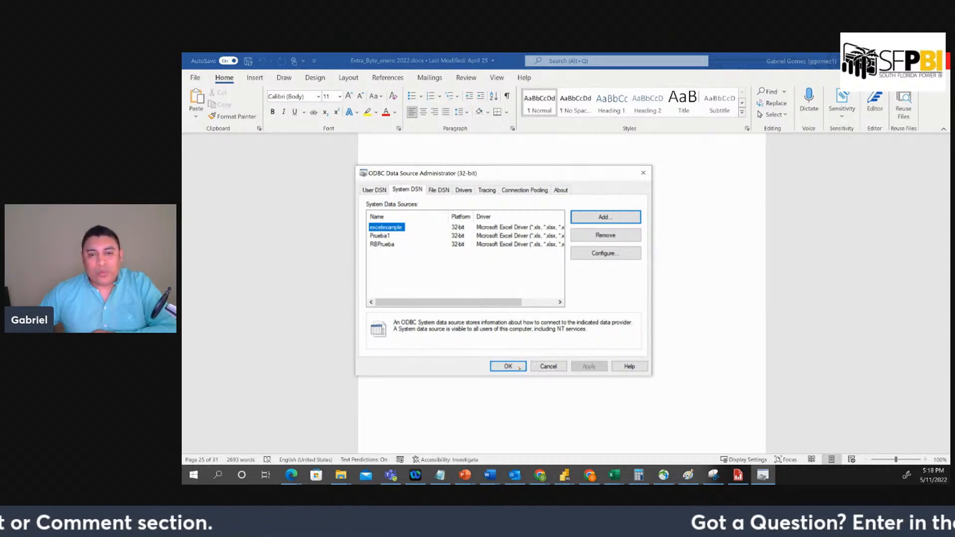
{"action": "left_click", "coordinate": [549, 366]}
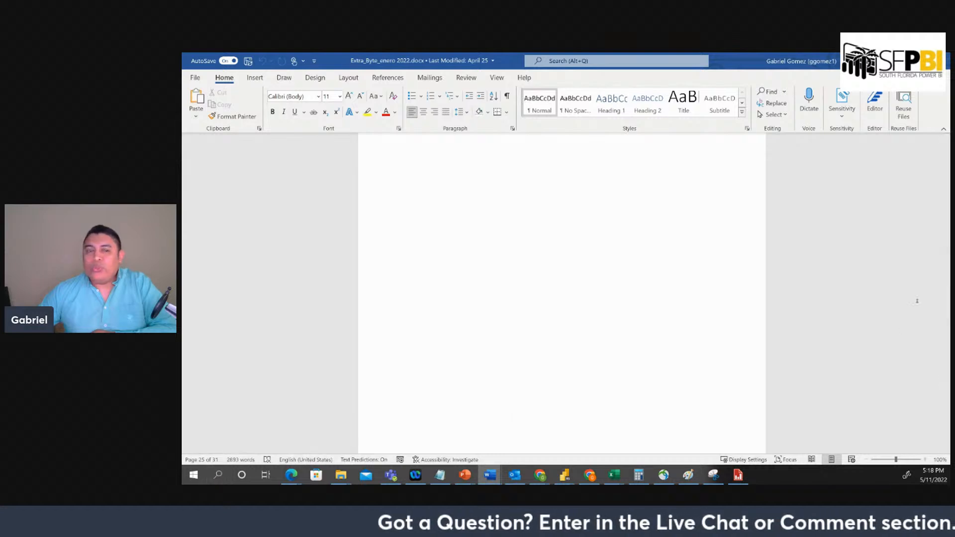
Switch to Report Builder and start a new report with the Table or Matrix Wizard, using a newly created dataset
{"action": "left_click", "coordinate": [218, 475]}
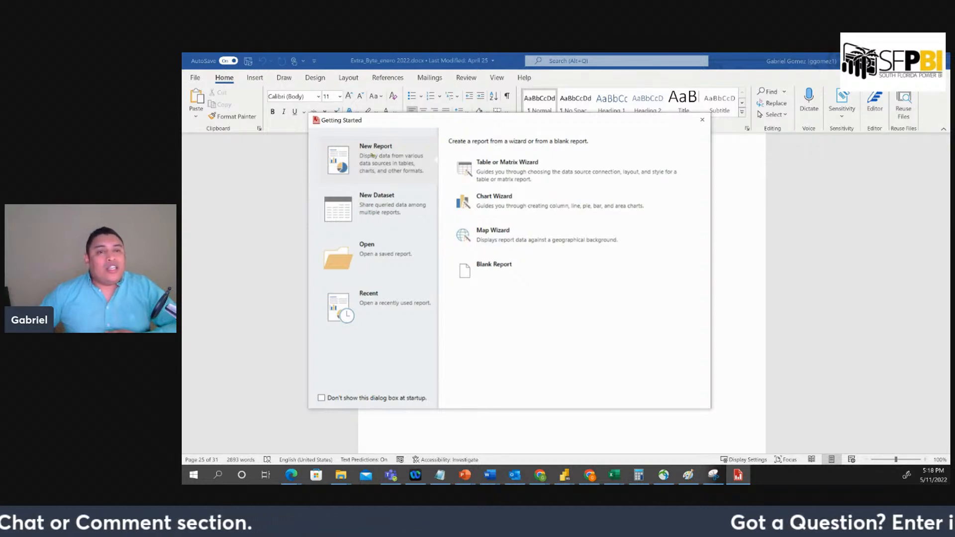
{"action": "left_click", "coordinate": [501, 173]}
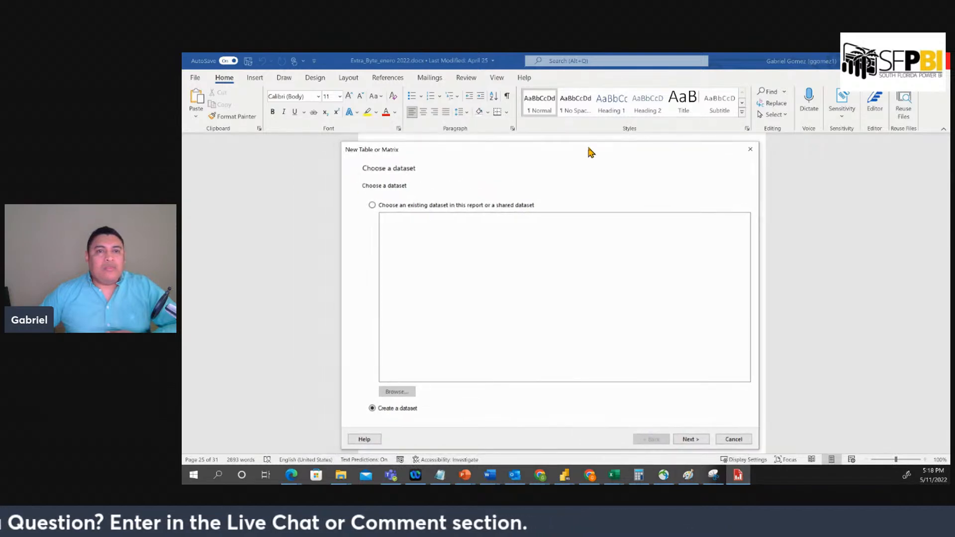
{"action": "left_click_drag", "start_coordinate": [588, 148], "coordinate": [595, 147]}
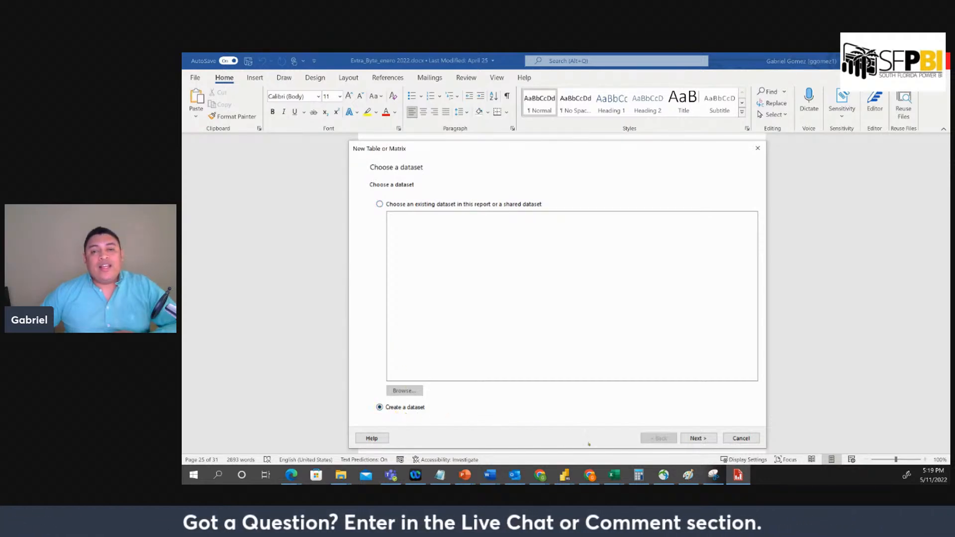
{"action": "left_click", "coordinate": [708, 437]}
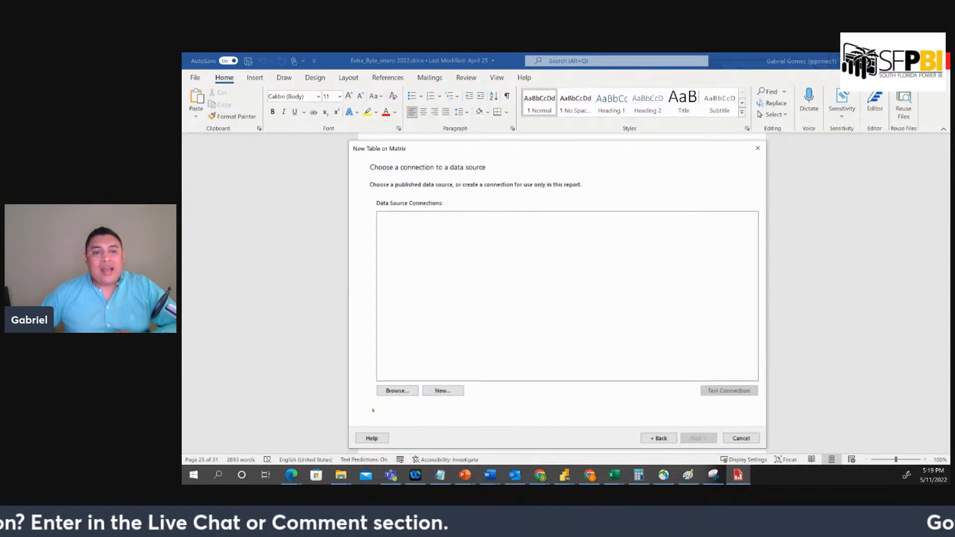
Create a new data source connection for the report and name it TestN1
{"action": "left_click", "coordinate": [399, 391]}
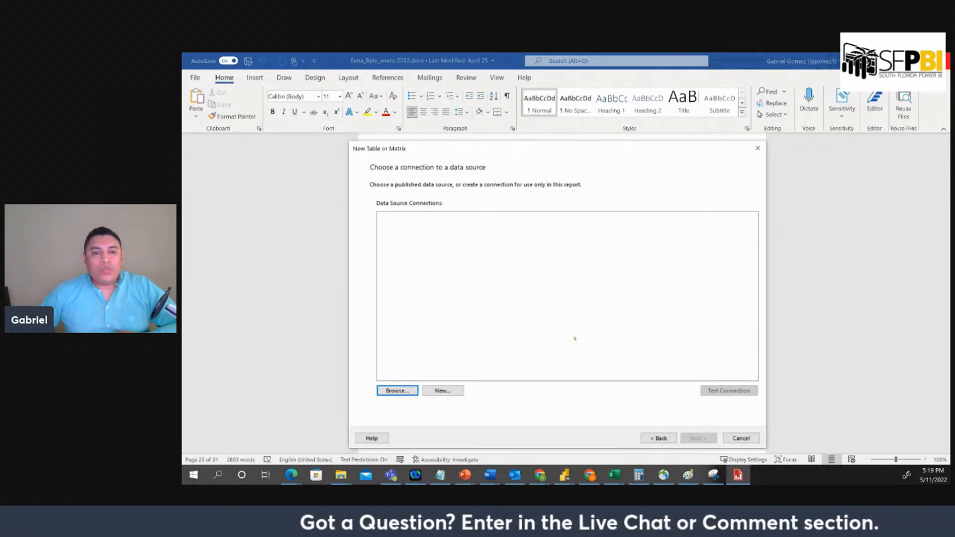
{"action": "left_click", "coordinate": [437, 392]}
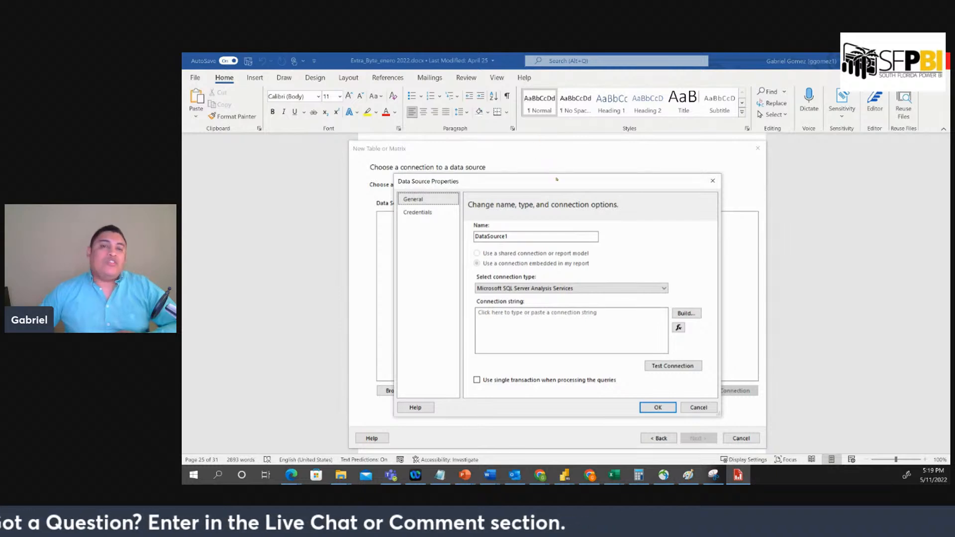
{"action": "left_click_drag", "start_coordinate": [556, 179], "coordinate": [536, 142]}
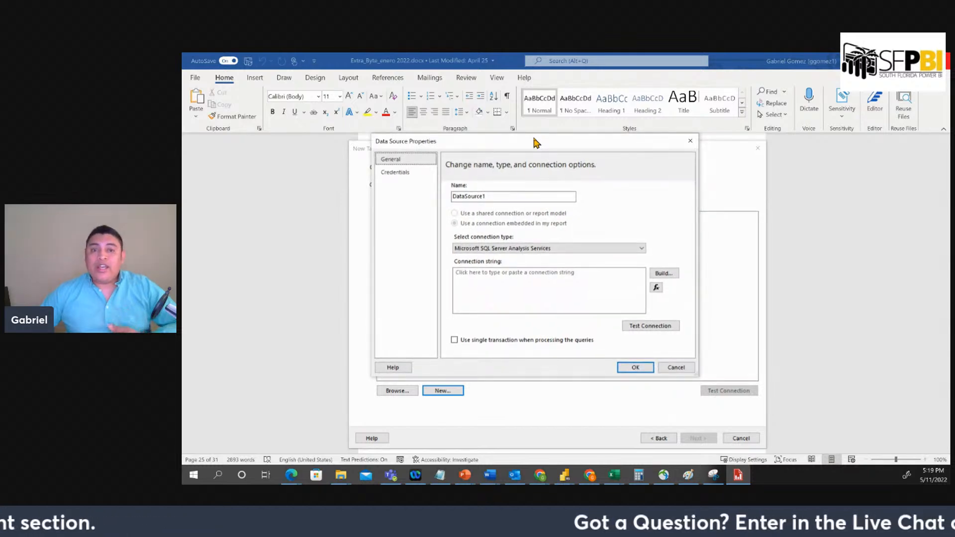
{"action": "left_click_drag", "start_coordinate": [536, 142], "coordinate": [536, 142]}
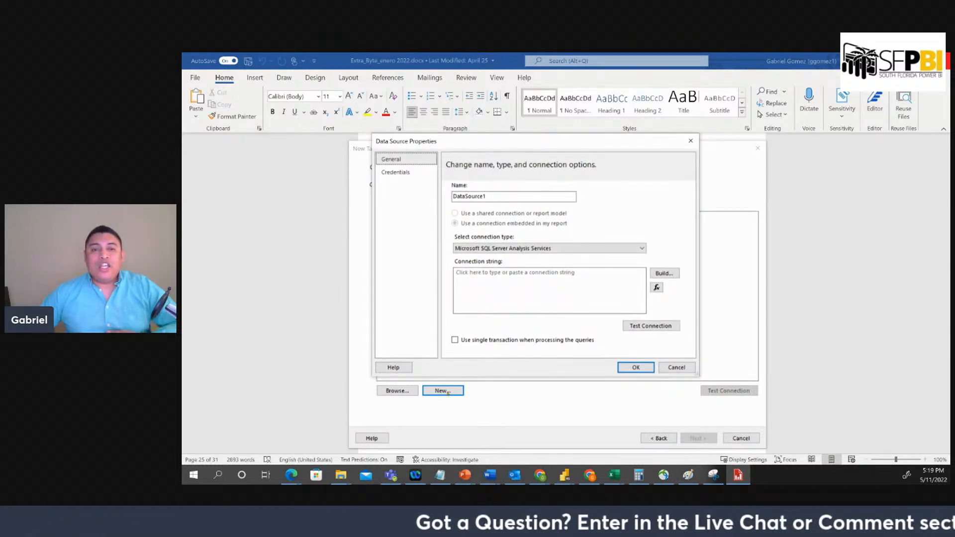
{"action": "left_click", "coordinate": [513, 198]}
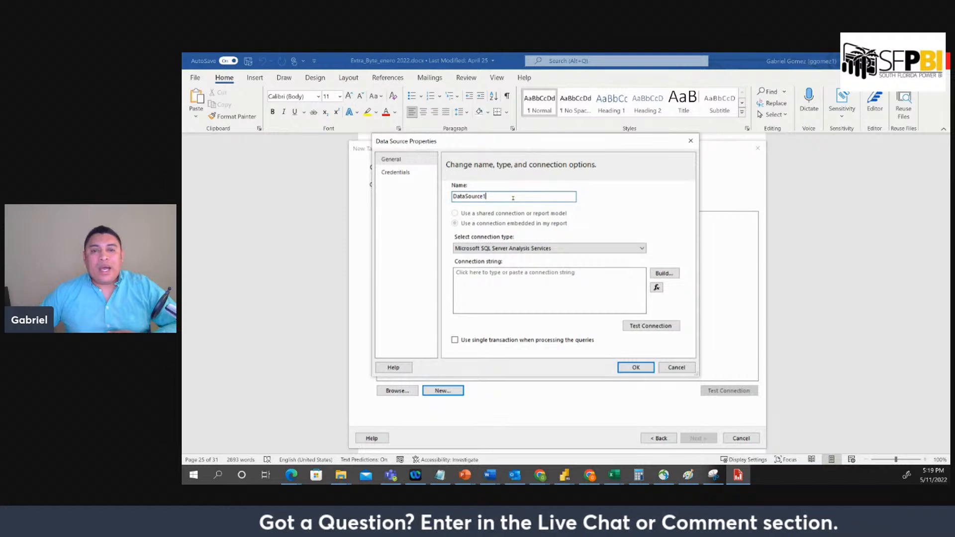
{"action": "left_click_drag", "start_coordinate": [514, 147], "coordinate": [525, 152]}
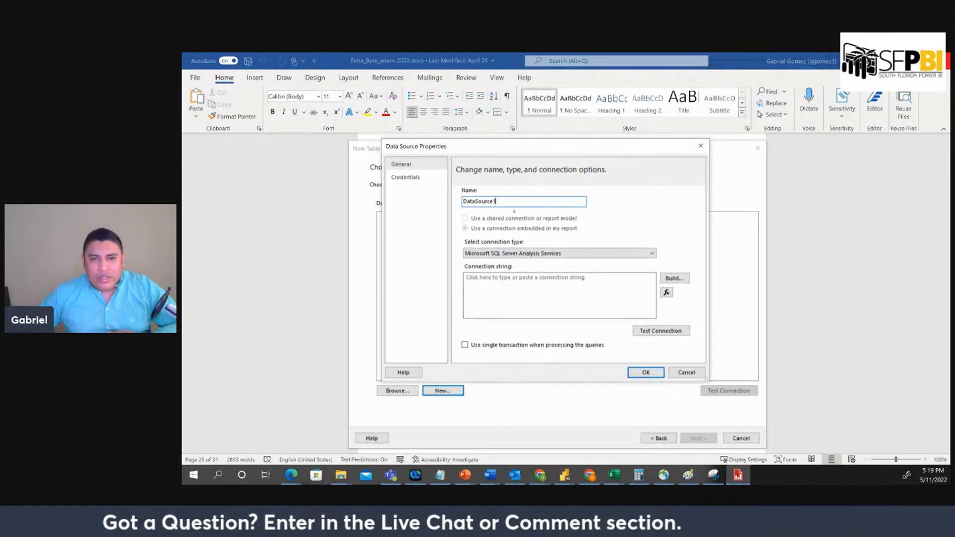
{"action": "left_click_drag", "start_coordinate": [513, 199], "coordinate": [443, 197]}
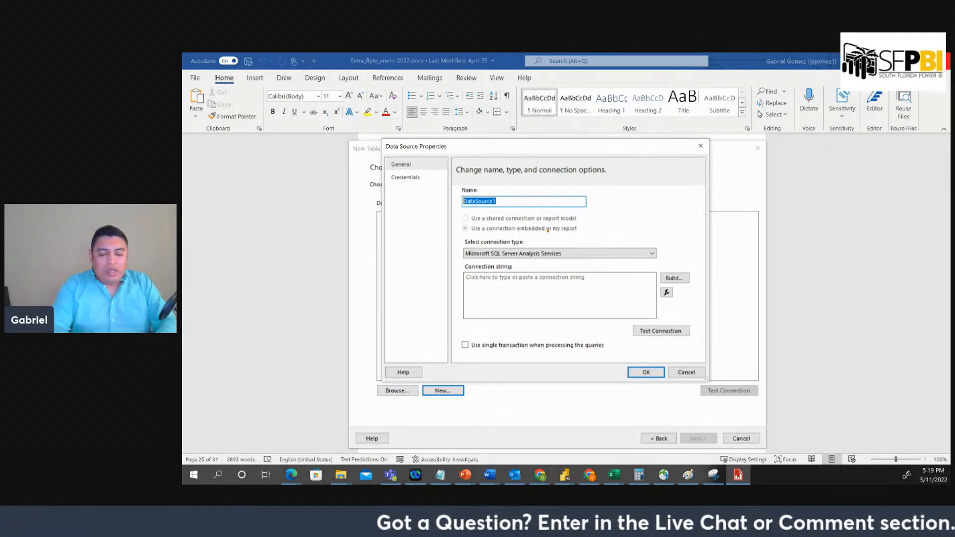
{"action": "type", "text": "R"}
{"action": "type", "text": "Test"}
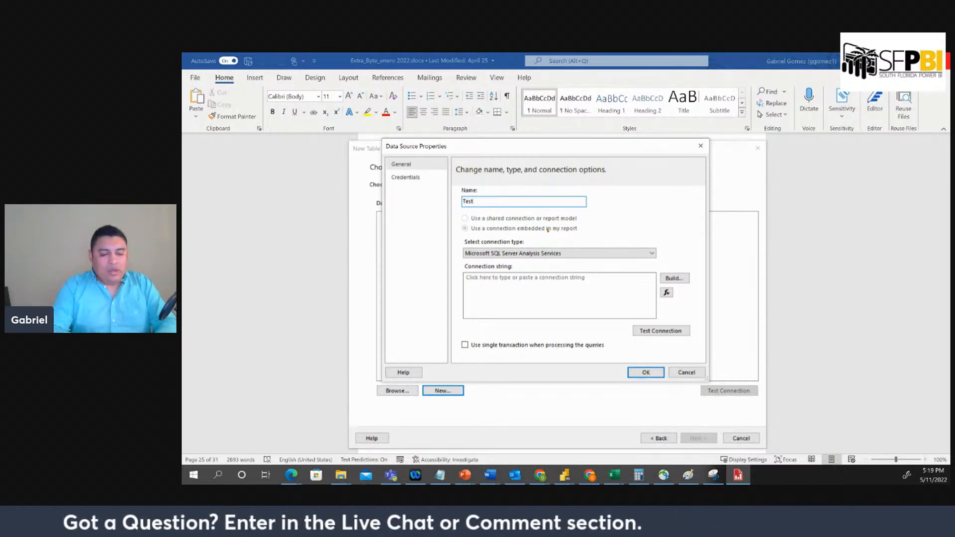
{"action": "type", "text": "N1"}
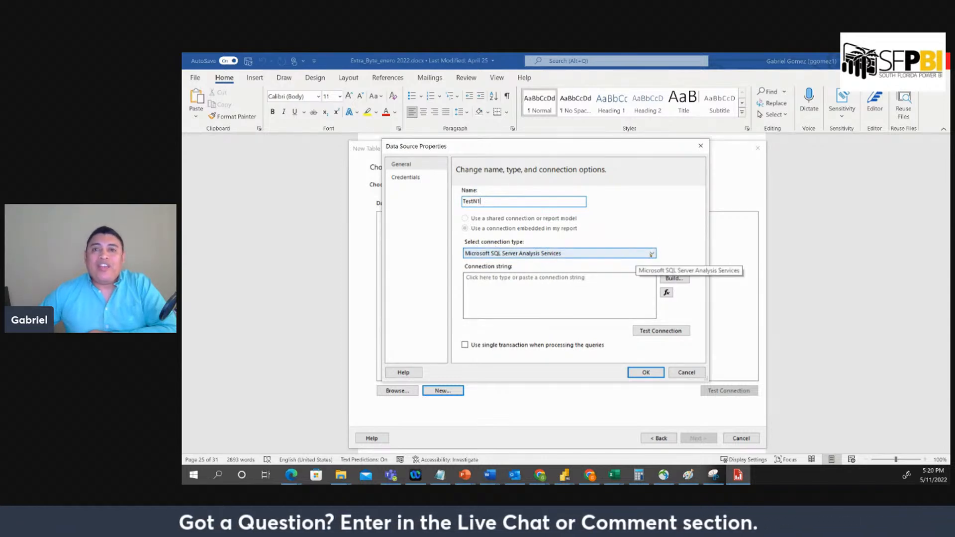
Set the TestN1 connection type to ODBC and open its connection properties
{"action": "left_click", "coordinate": [651, 255]}
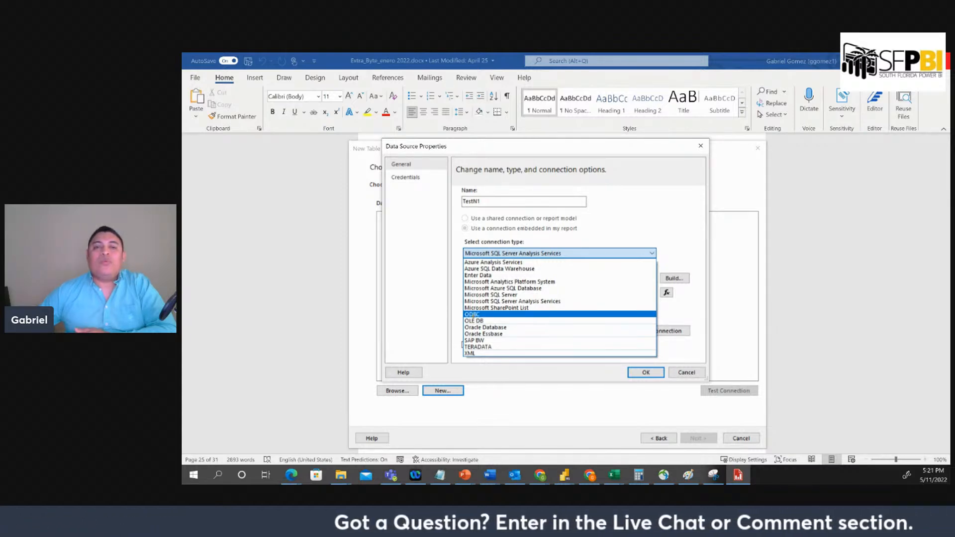
{"action": "key", "text": "Return"}
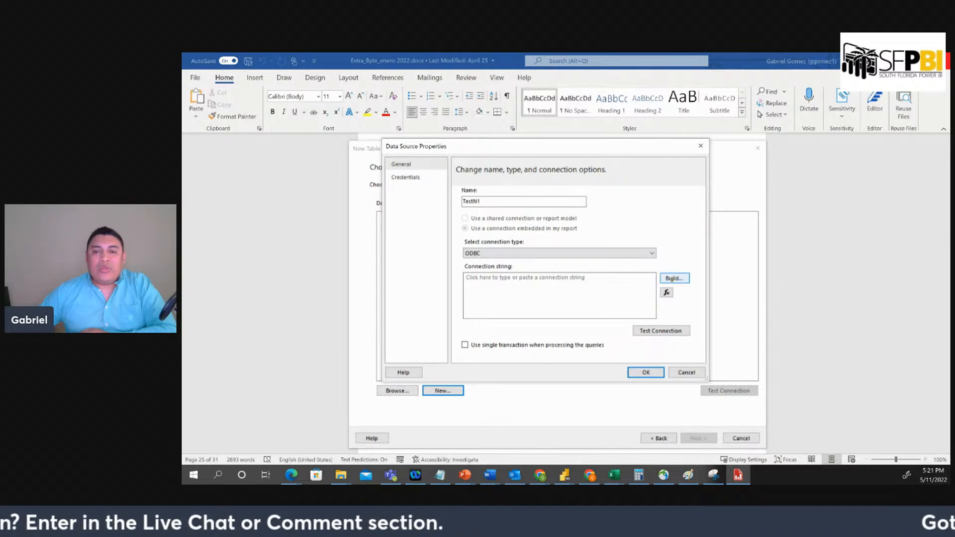
{"action": "left_click", "coordinate": [674, 278]}
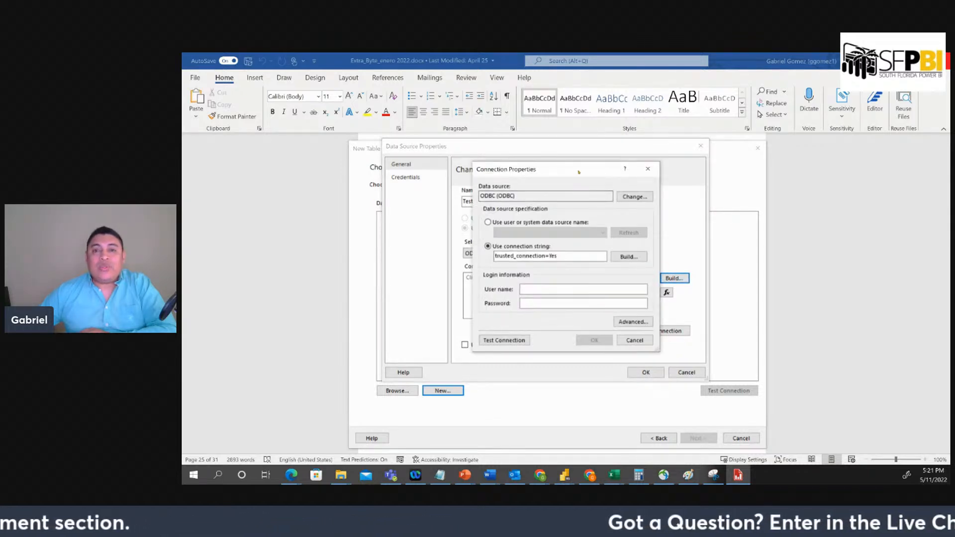
{"action": "left_click_drag", "start_coordinate": [579, 171], "coordinate": [680, 144]}
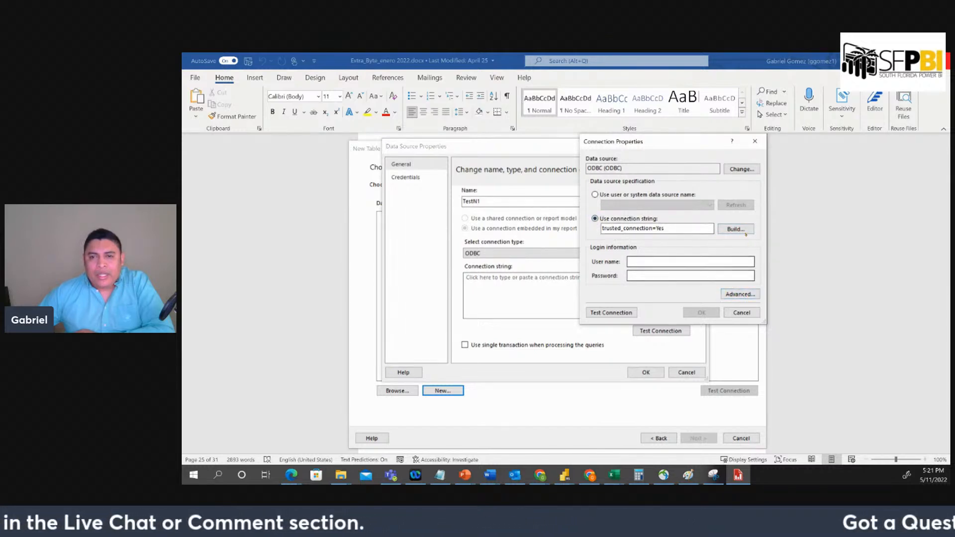
{"action": "left_click", "coordinate": [741, 229]}
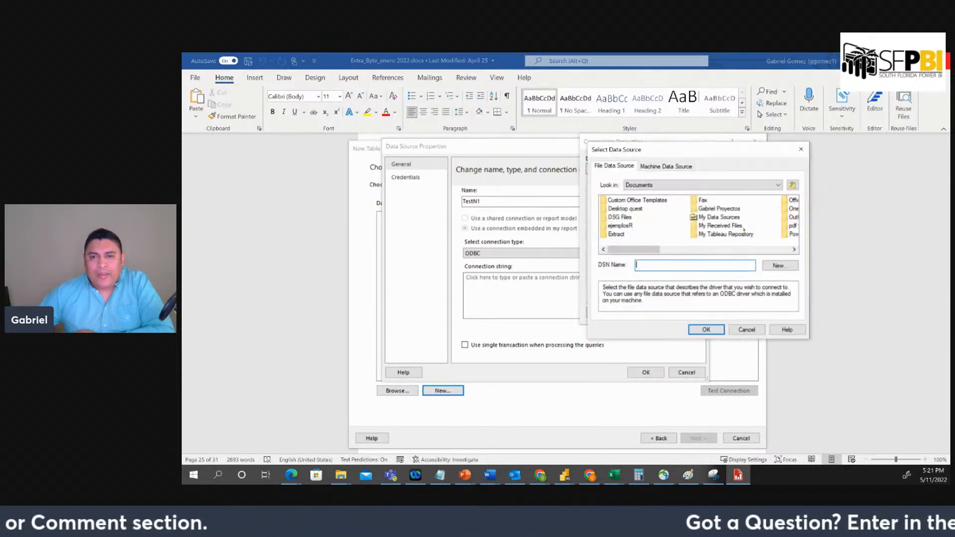
{"action": "left_click_drag", "start_coordinate": [678, 152], "coordinate": [449, 142]}
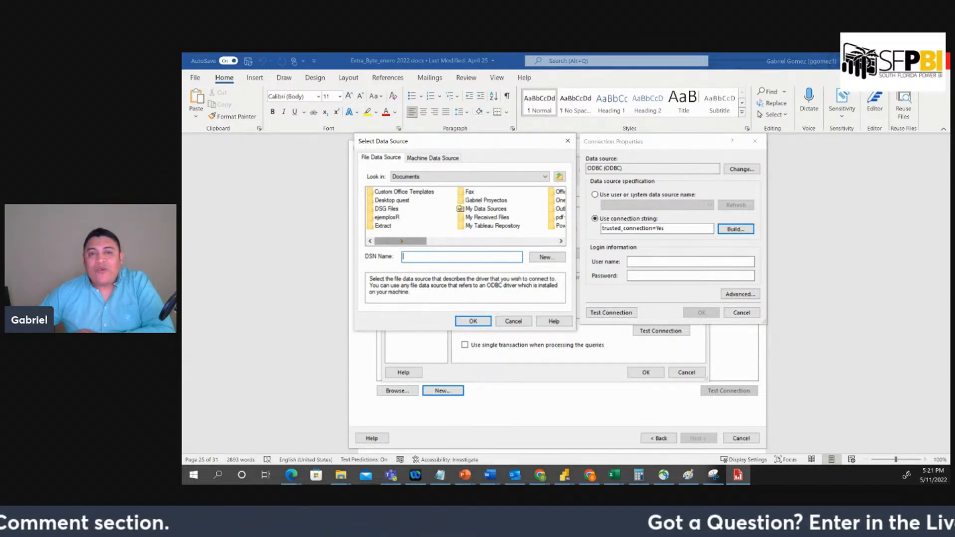
{"action": "left_click", "coordinate": [416, 158]}
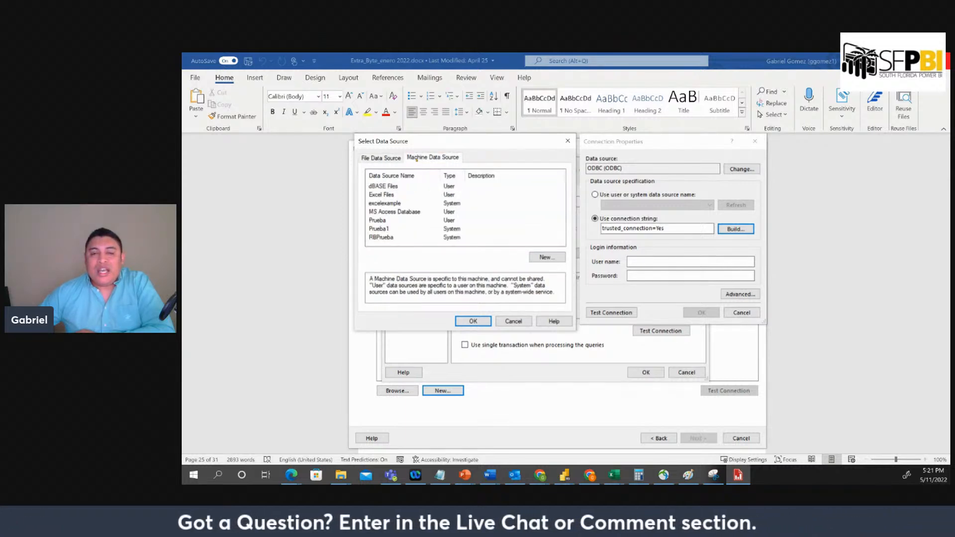
{"action": "left_click", "coordinate": [385, 229]}
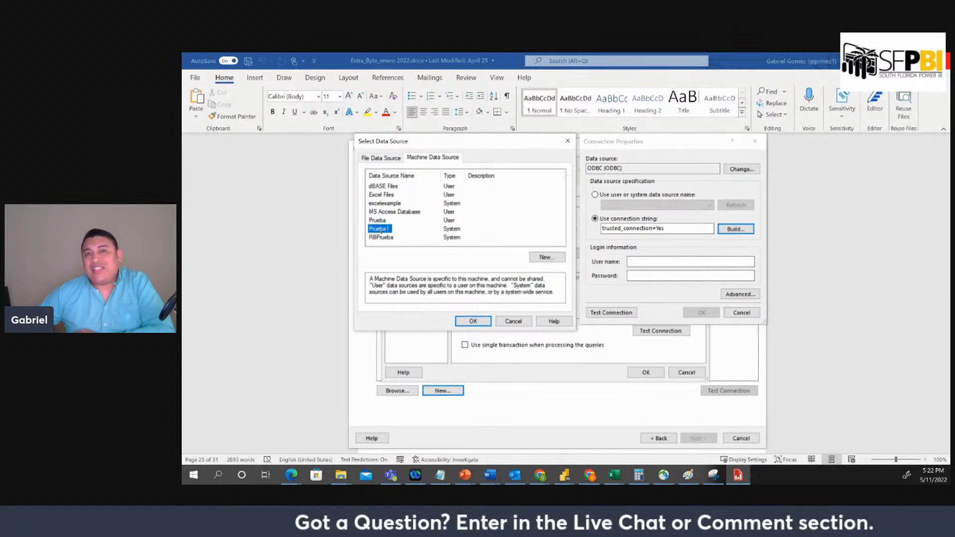
{"action": "left_click", "coordinate": [475, 322]}
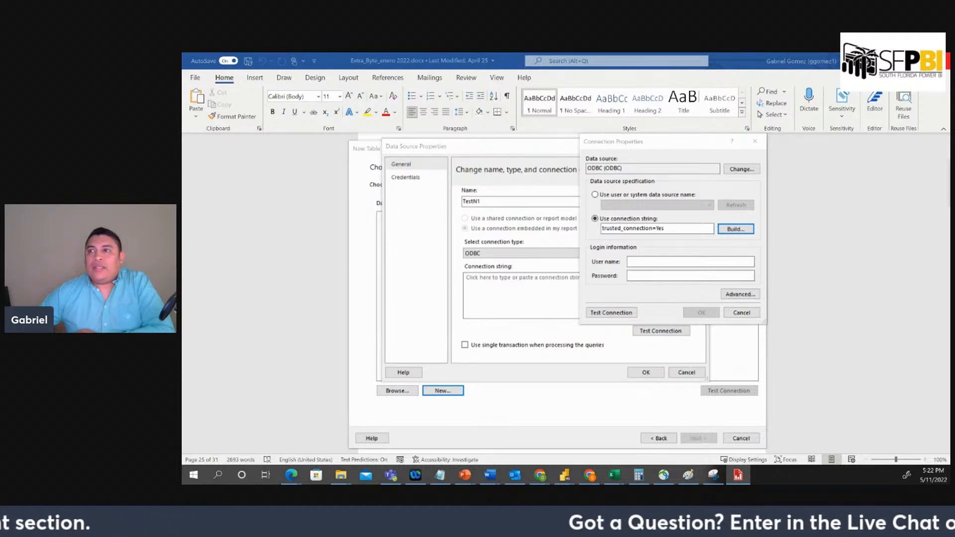
{"action": "left_click_drag", "start_coordinate": [535, 236], "coordinate": [464, 174]}
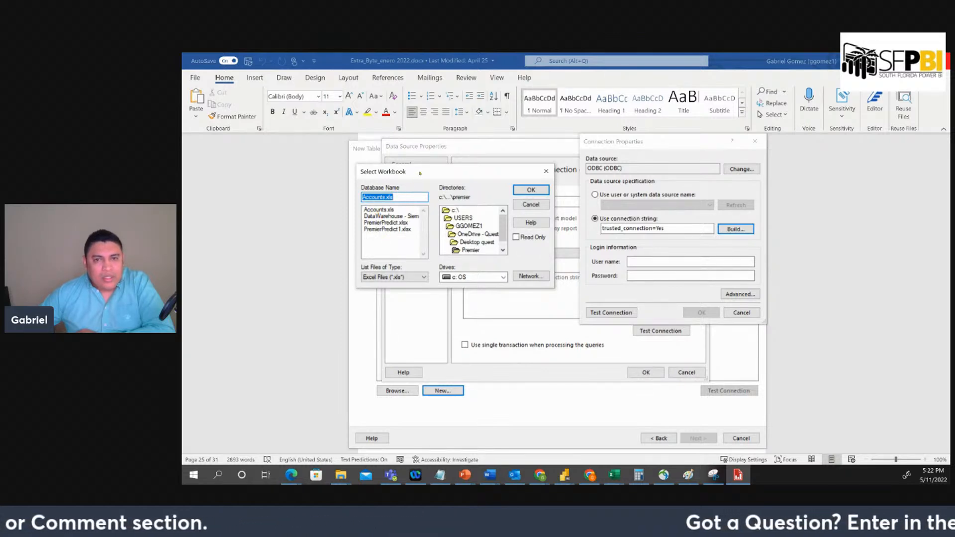
{"action": "left_click", "coordinate": [531, 205]}
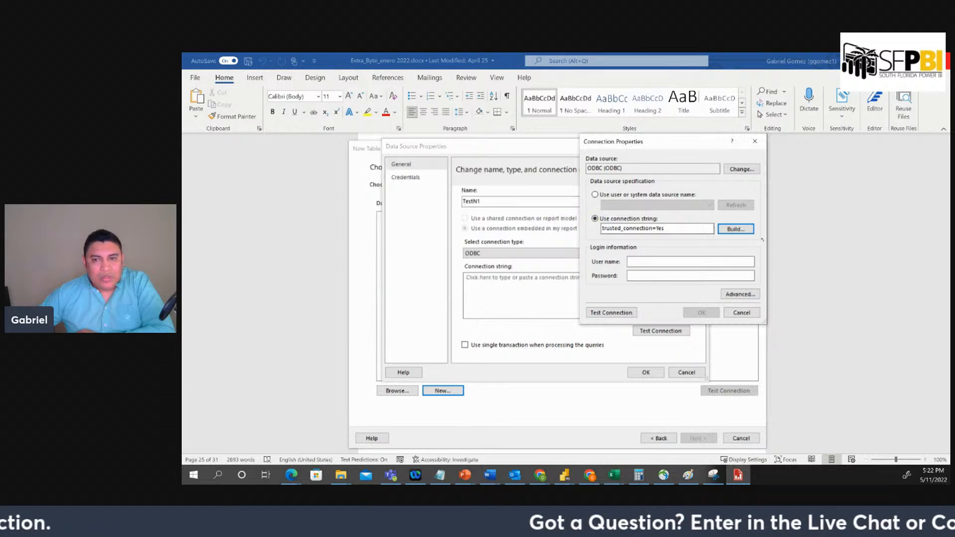
{"action": "left_click", "coordinate": [736, 229]}
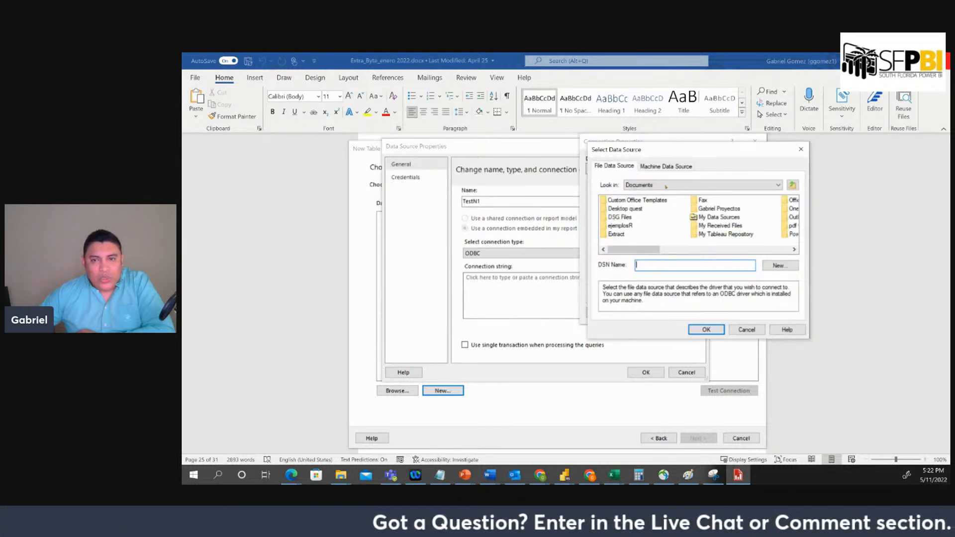
{"action": "left_click", "coordinate": [666, 167]}
{"action": "left_click", "coordinate": [614, 246]}
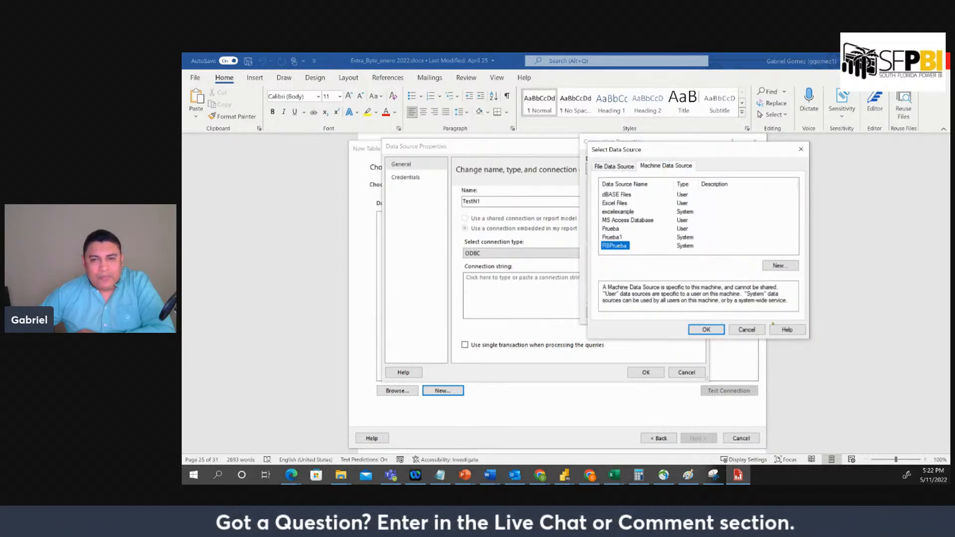
{"action": "left_click", "coordinate": [707, 330]}
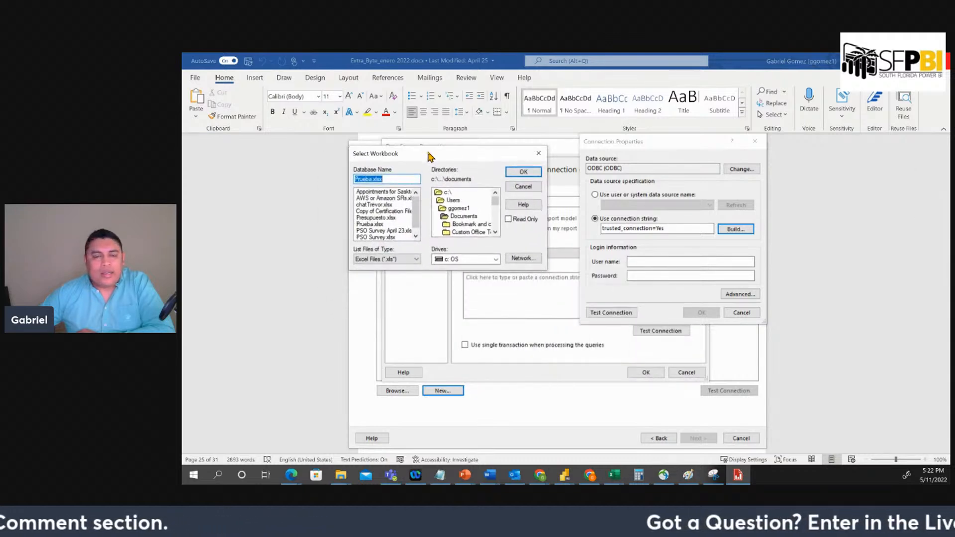
{"action": "left_click", "coordinate": [525, 189]}
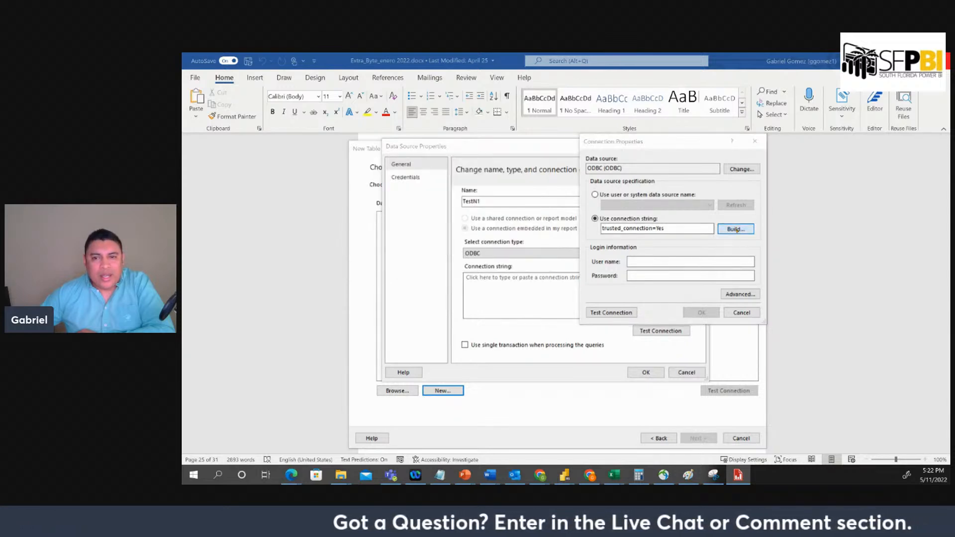
Build the connection string from the machine data source RBPrueba with Prueba.xlsx as its workbook
{"action": "left_click", "coordinate": [737, 229]}
{"action": "left_click", "coordinate": [666, 166]}
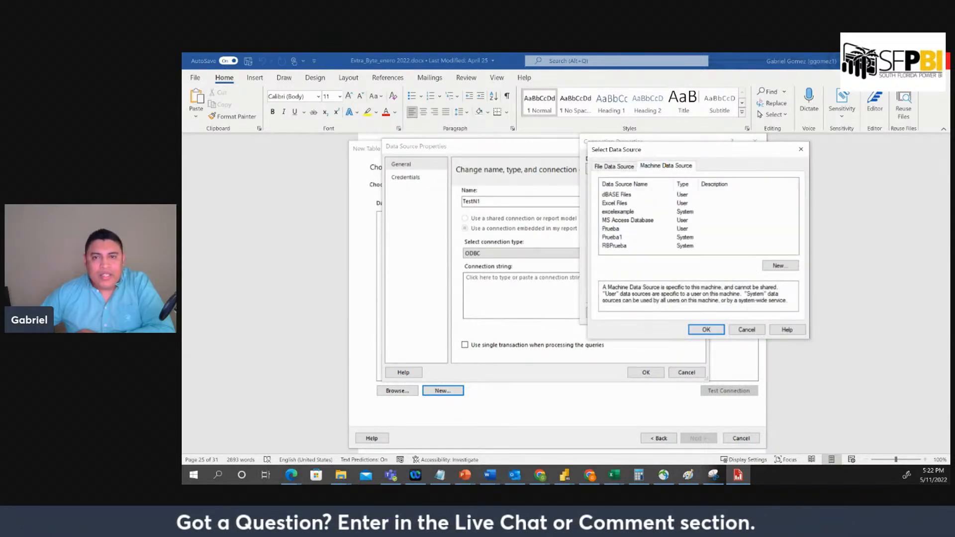
{"action": "left_click", "coordinate": [613, 246]}
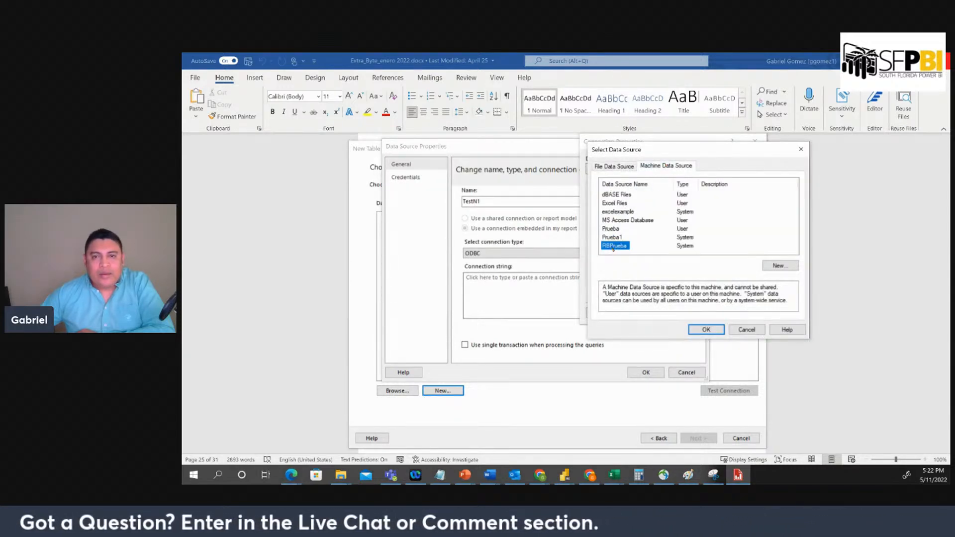
{"action": "left_click", "coordinate": [777, 265]}
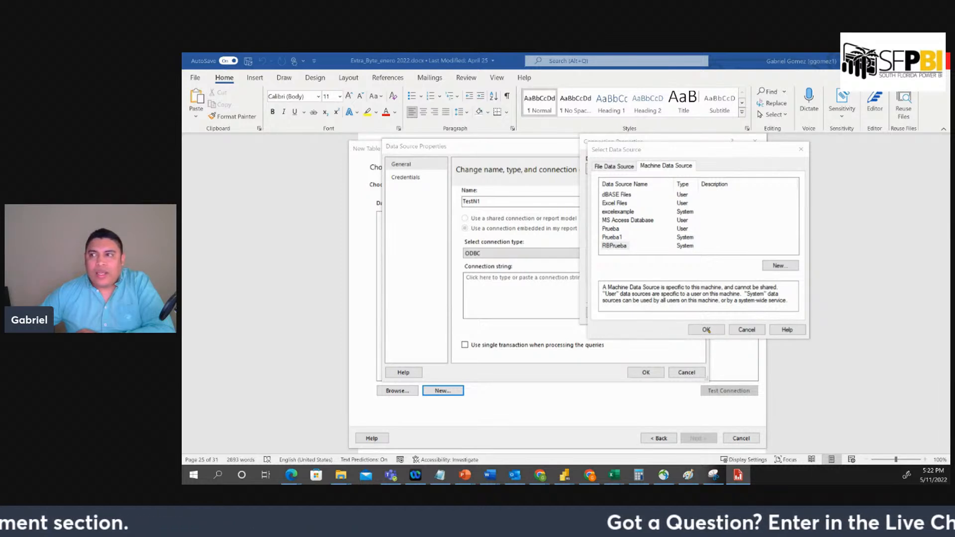
{"action": "left_click", "coordinate": [709, 331]}
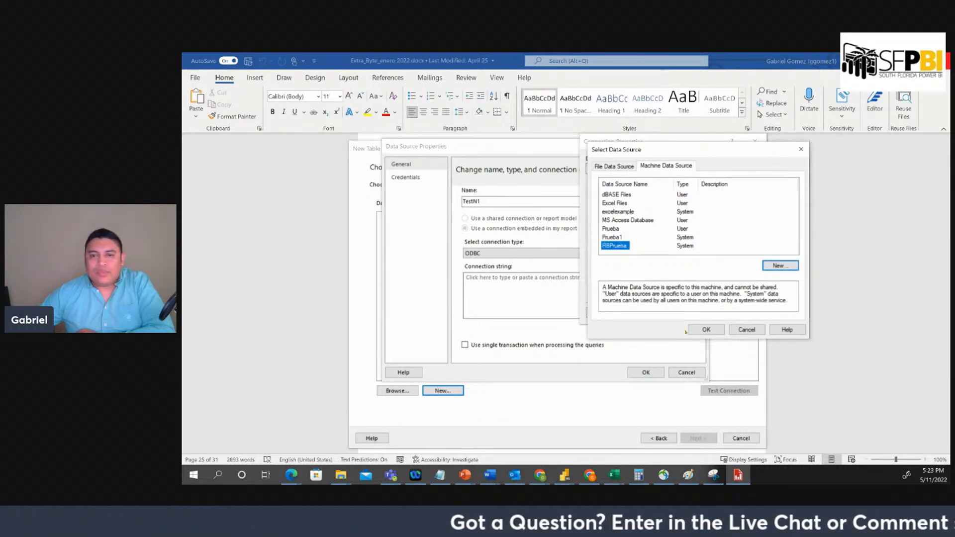
{"action": "left_click", "coordinate": [706, 330]}
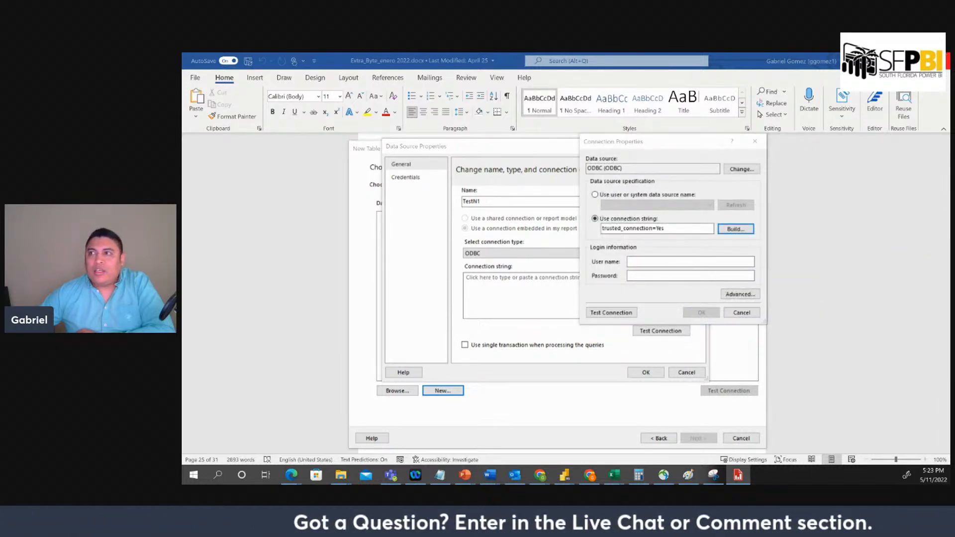
{"action": "left_click_drag", "start_coordinate": [796, 206], "coordinate": [369, 149]}
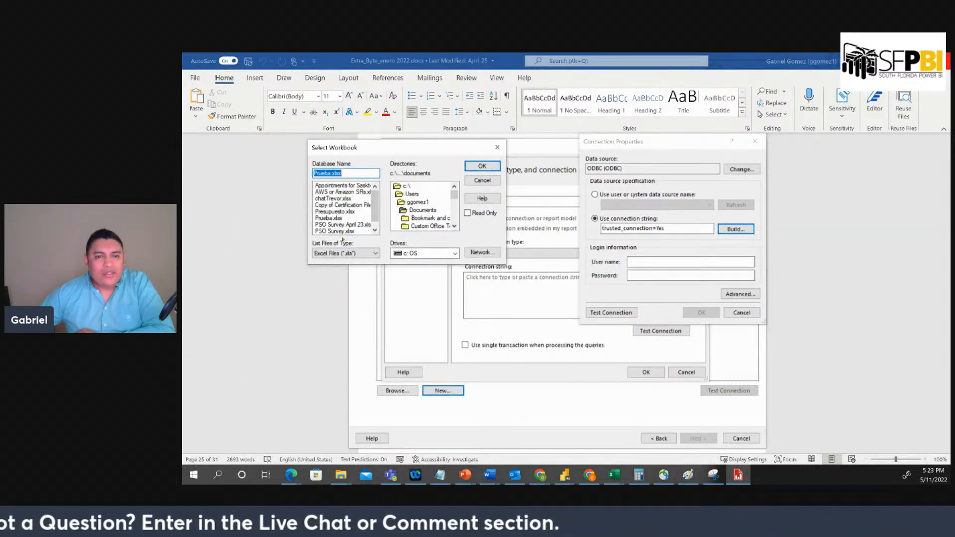
{"action": "left_click", "coordinate": [331, 218]}
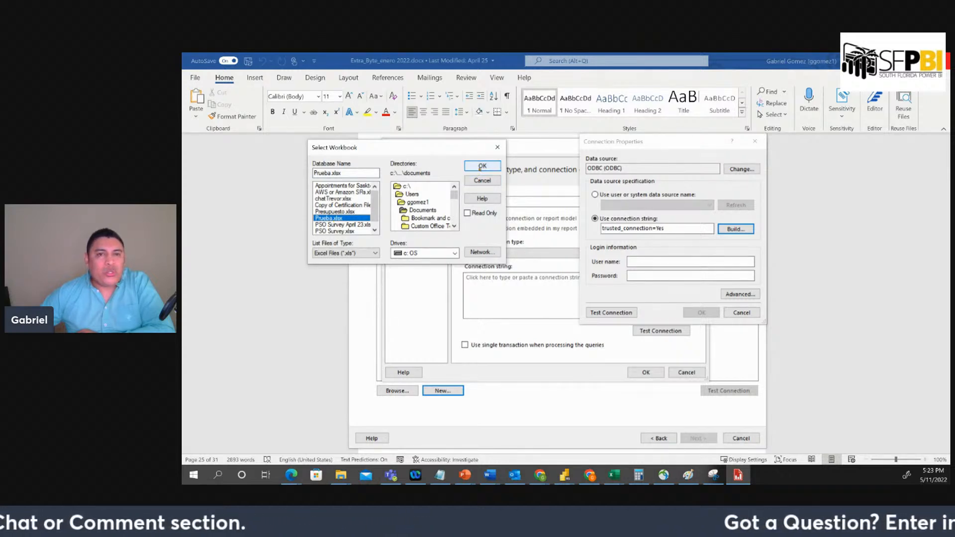
{"action": "left_click", "coordinate": [480, 166]}
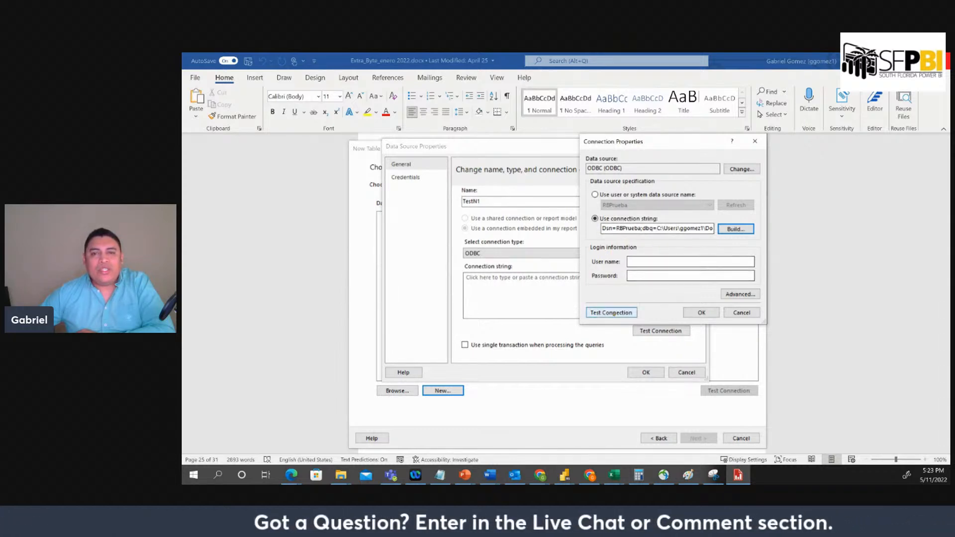
Test the ODBC connection, and save the connection properties and the TestN1 data source
{"action": "left_click", "coordinate": [612, 312]}
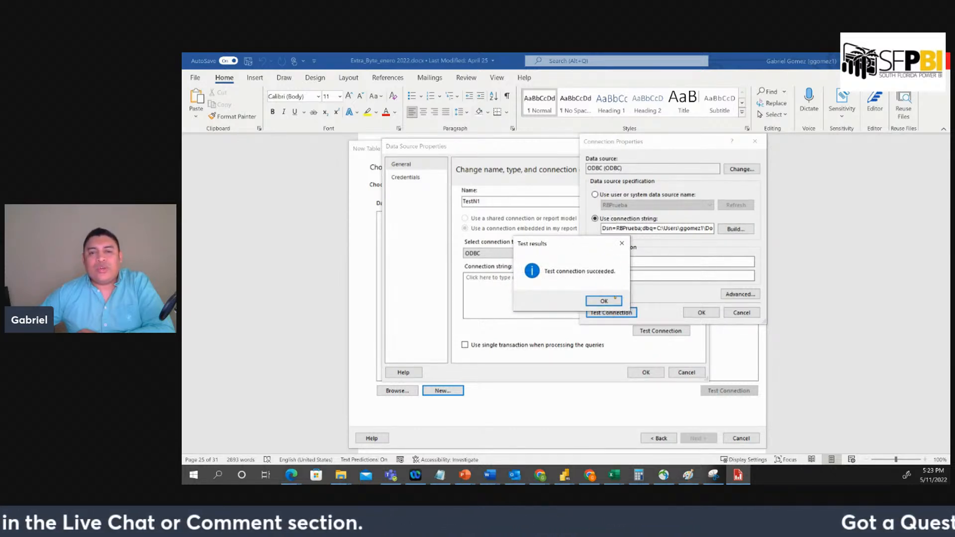
{"action": "left_click", "coordinate": [614, 300]}
{"action": "left_click", "coordinate": [697, 313]}
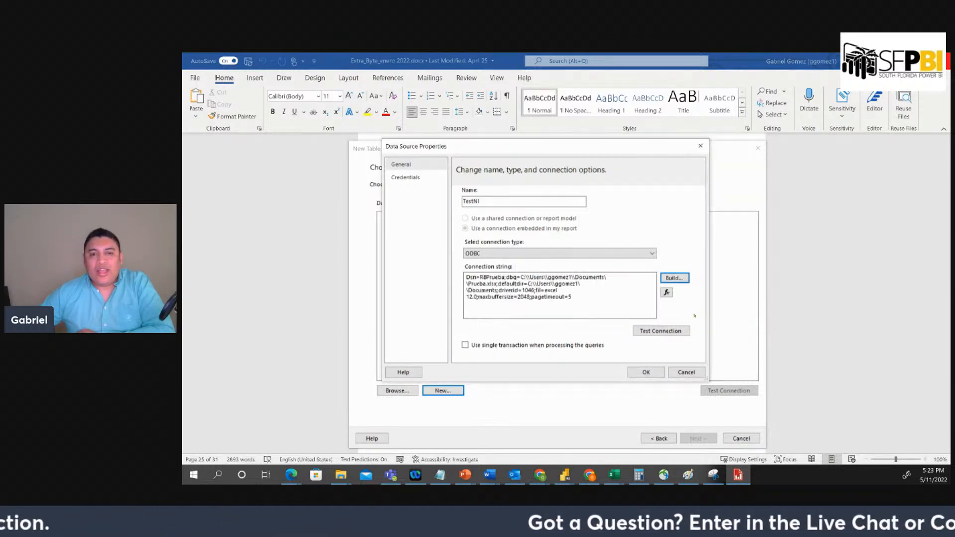
{"action": "left_click", "coordinate": [646, 373]}
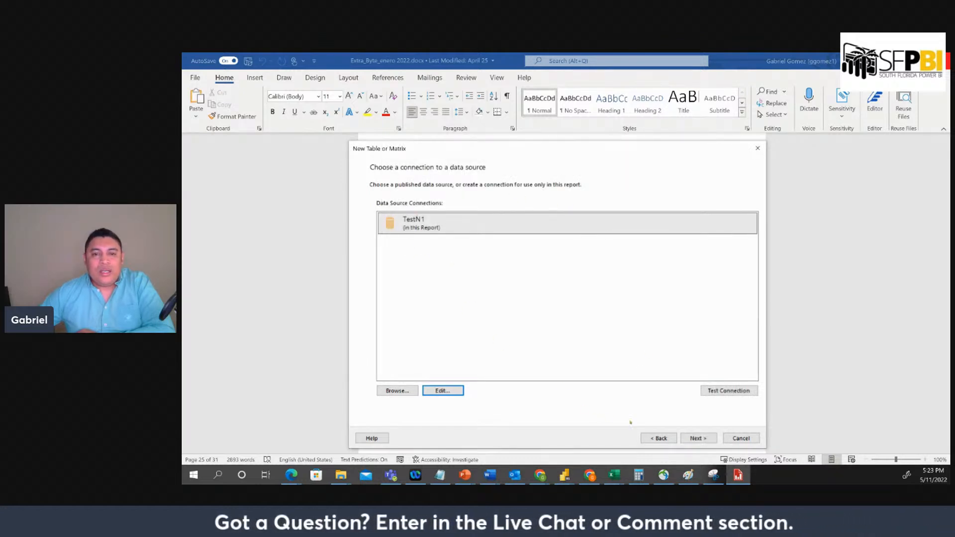
Continue with TestN1 to the query design page and enter the query select * from sheet1
{"action": "left_click", "coordinate": [696, 438]}
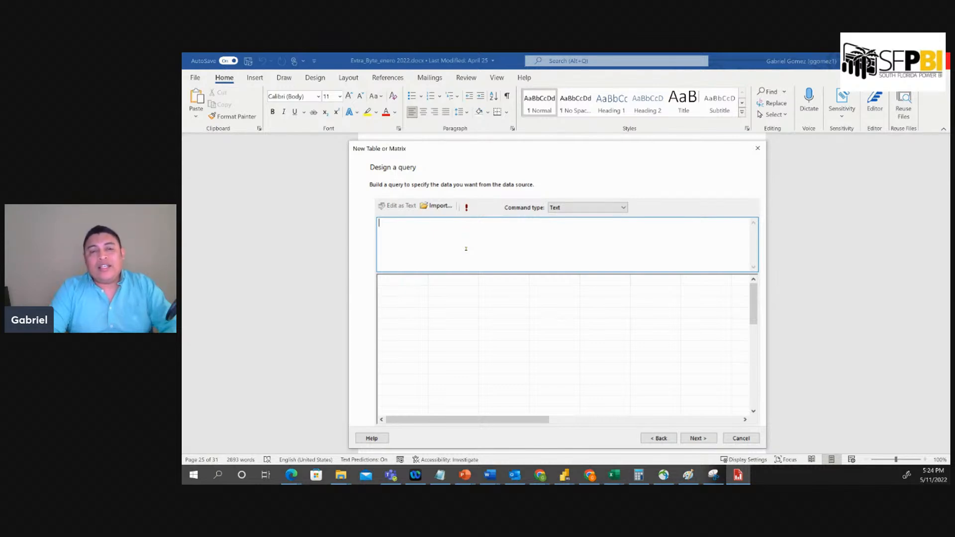
{"action": "type", "text": "select "}
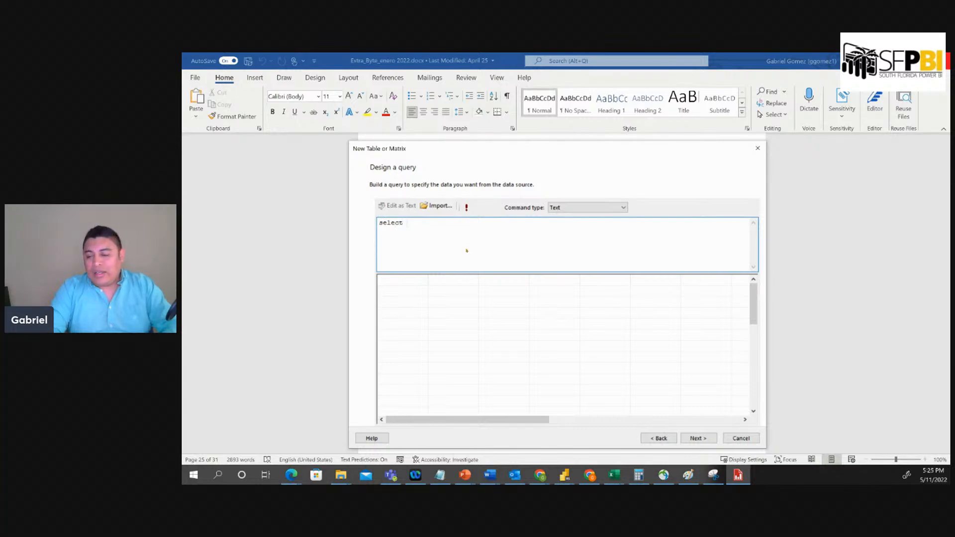
{"action": "type", "text": "* from "}
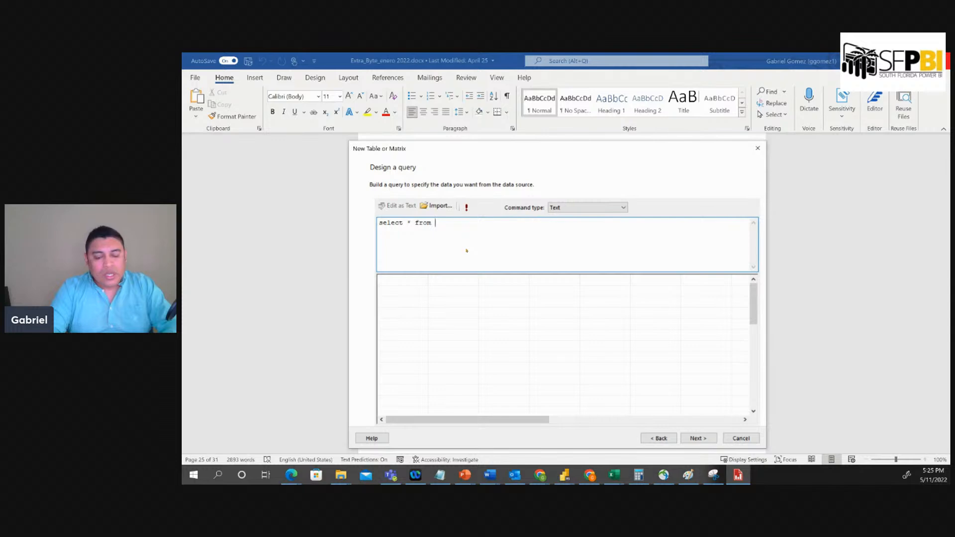
{"action": "type", "text": "sheet"}
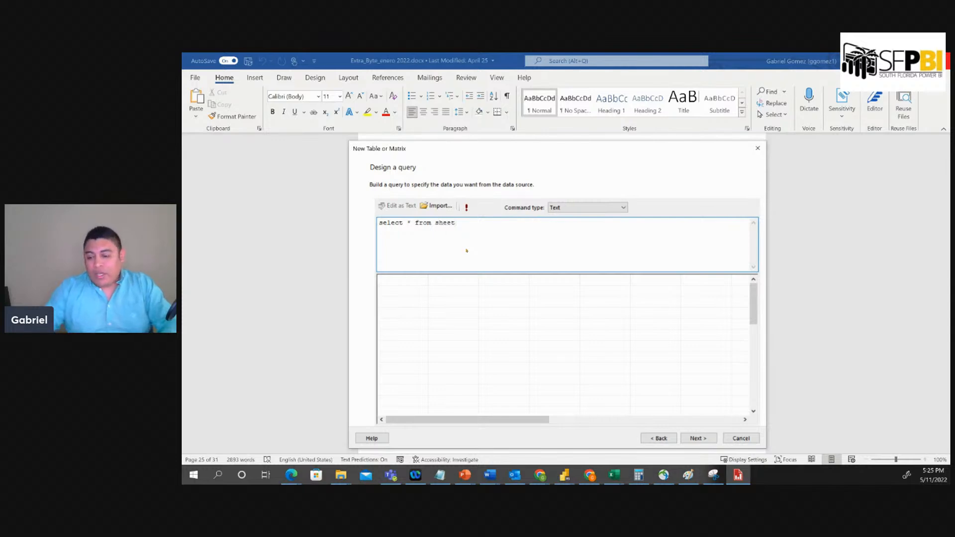
{"action": "type", "text": "1"}
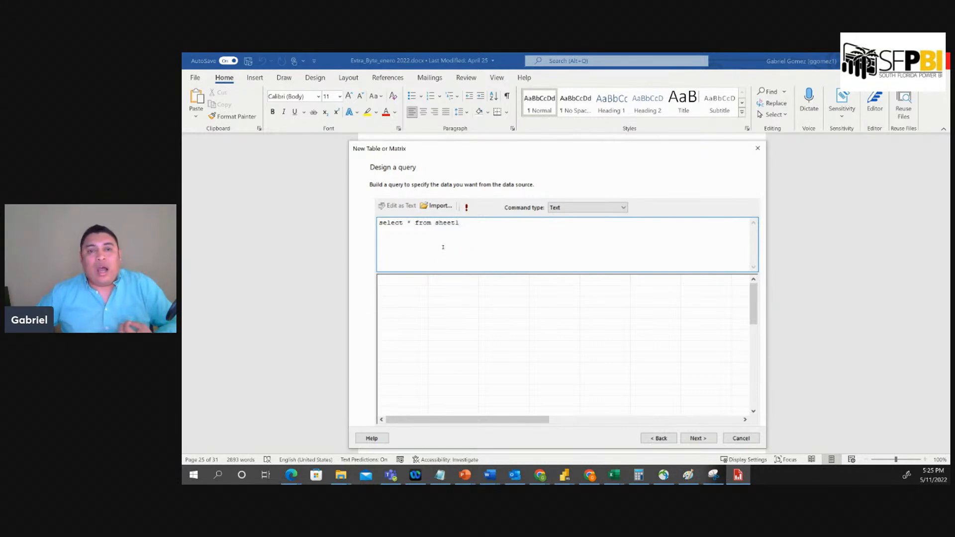
Enclose the sheet name in double quotes and append a dollar sign so the query reads select * from "sheet1$"
{"action": "left_click_drag", "start_coordinate": [435, 224], "coordinate": [461, 222]}
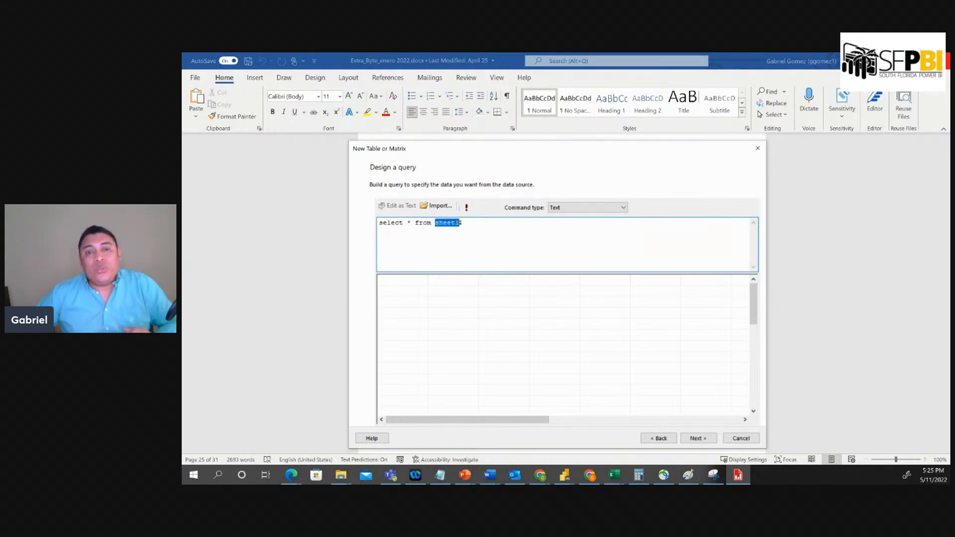
{"action": "left_click", "coordinate": [463, 227]}
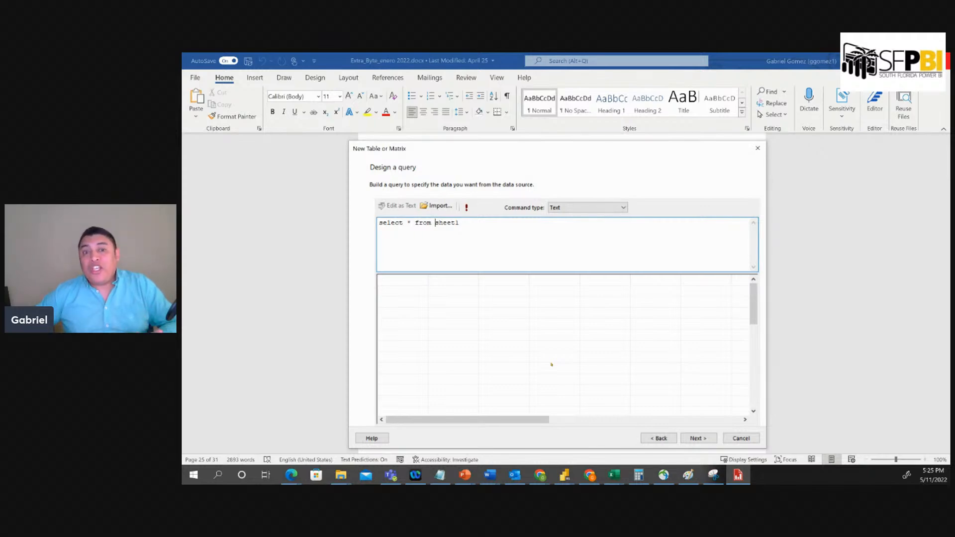
{"action": "type", "text": "\""}
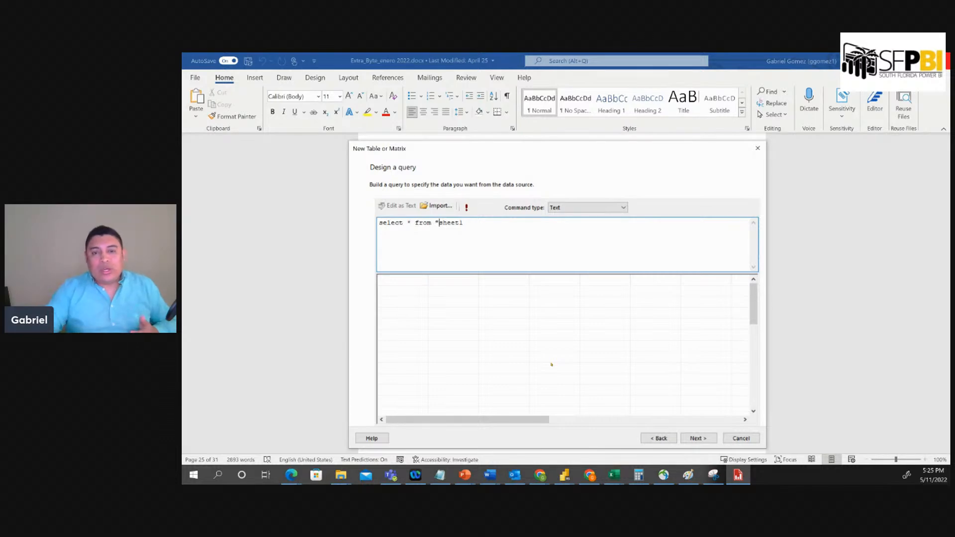
{"action": "key", "text": "Right"}
{"action": "key", "text": "Right"}
{"action": "key", "text": "Right"}
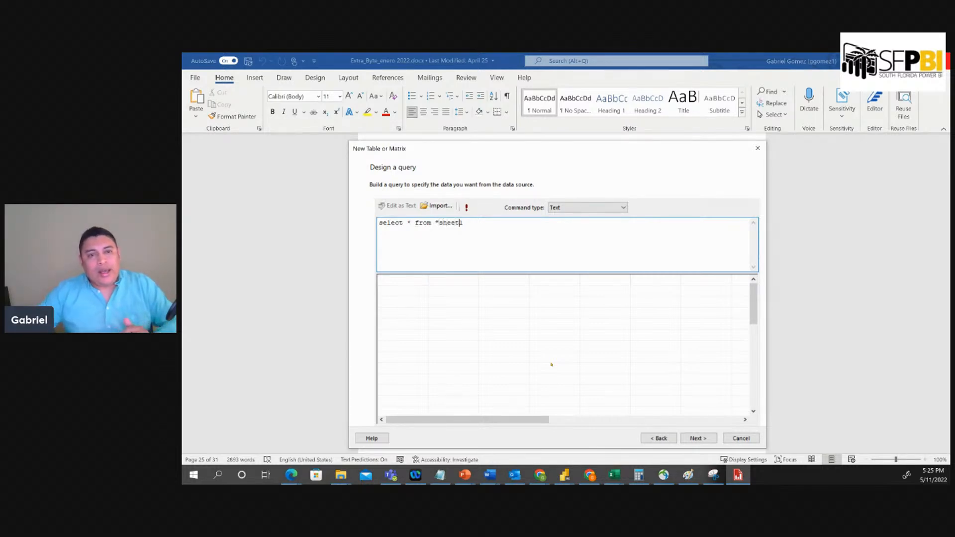
{"action": "type", "text": "\""}
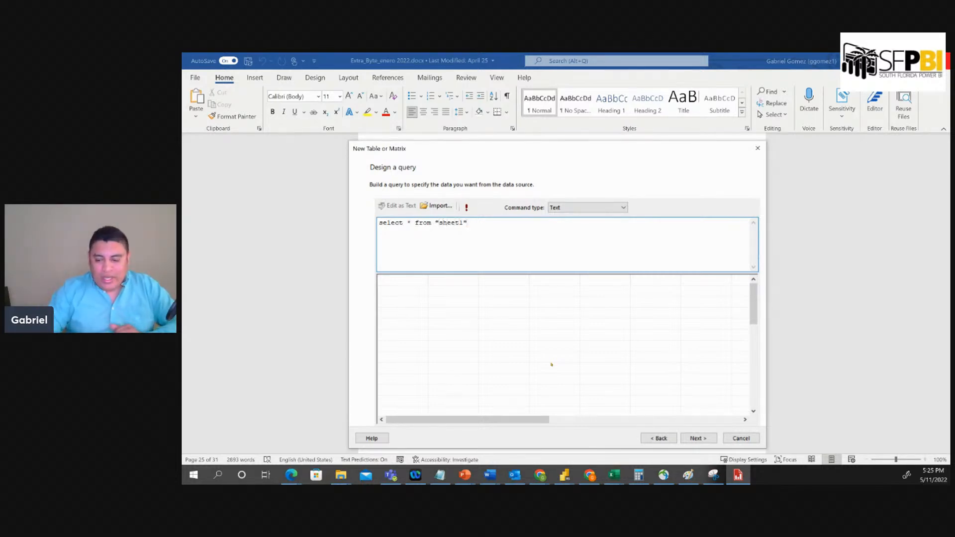
{"action": "key", "text": "Left"}
{"action": "type", "text": "$"}
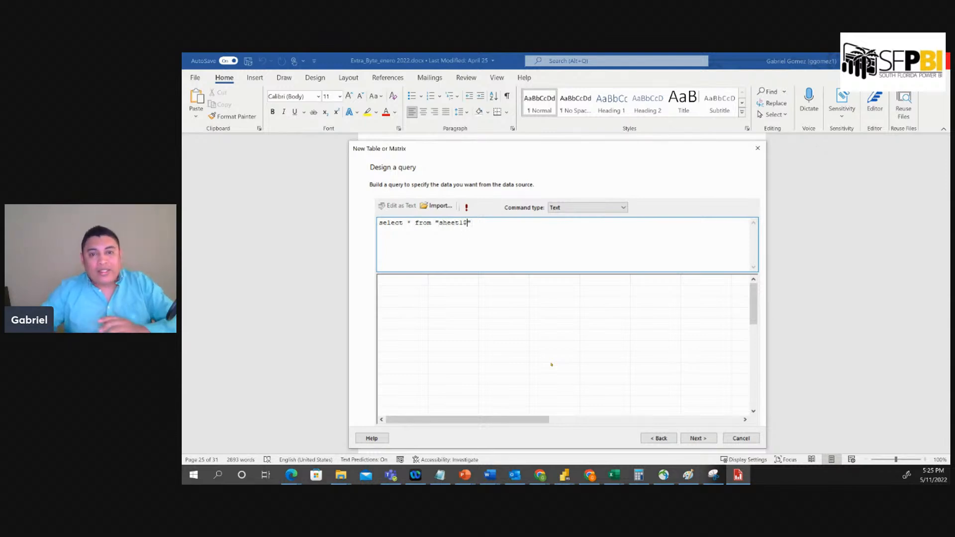
Run the select * from "sheet1$" query to load the worksheet's rows
{"action": "left_click", "coordinate": [433, 222]}
{"action": "key", "text": "shift+Right"}
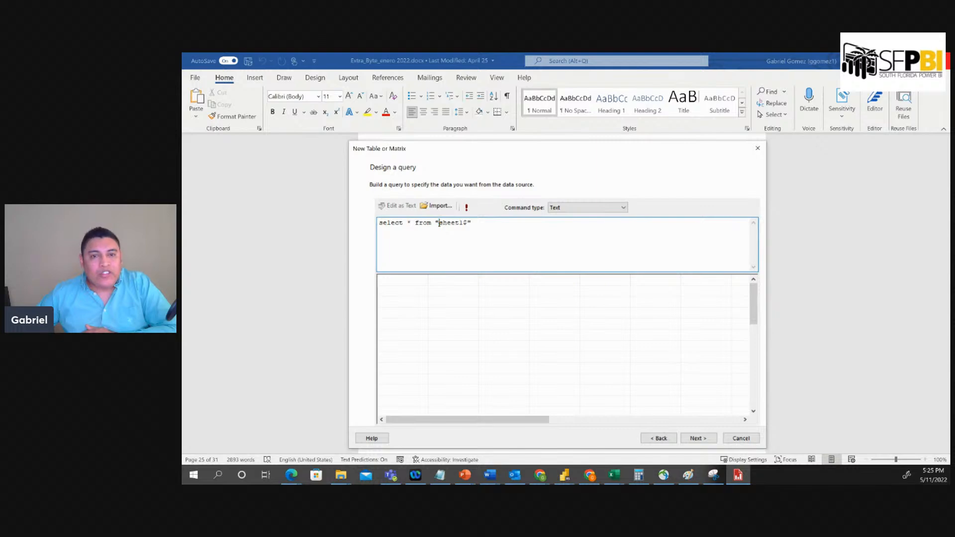
{"action": "left_click_drag", "start_coordinate": [439, 222], "coordinate": [370, 224]}
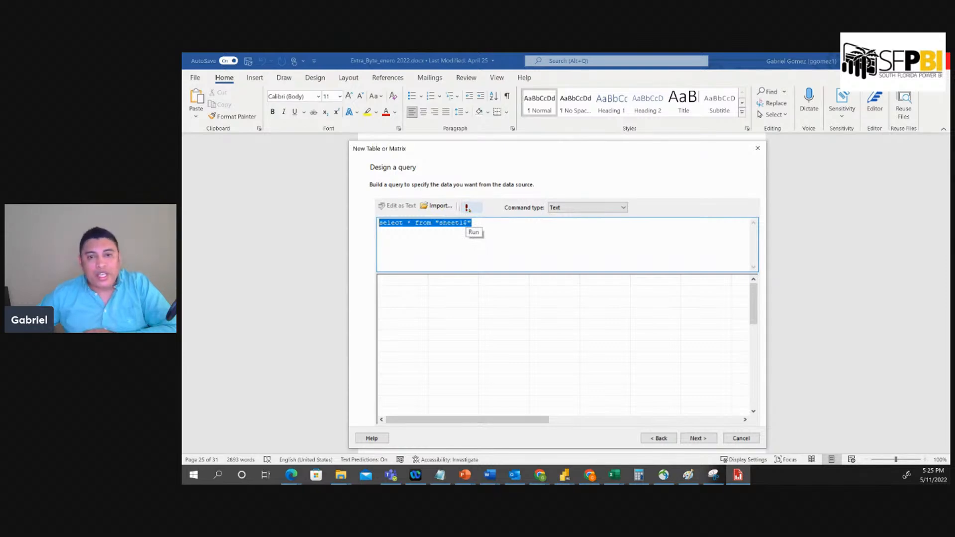
{"action": "left_click", "coordinate": [467, 208]}
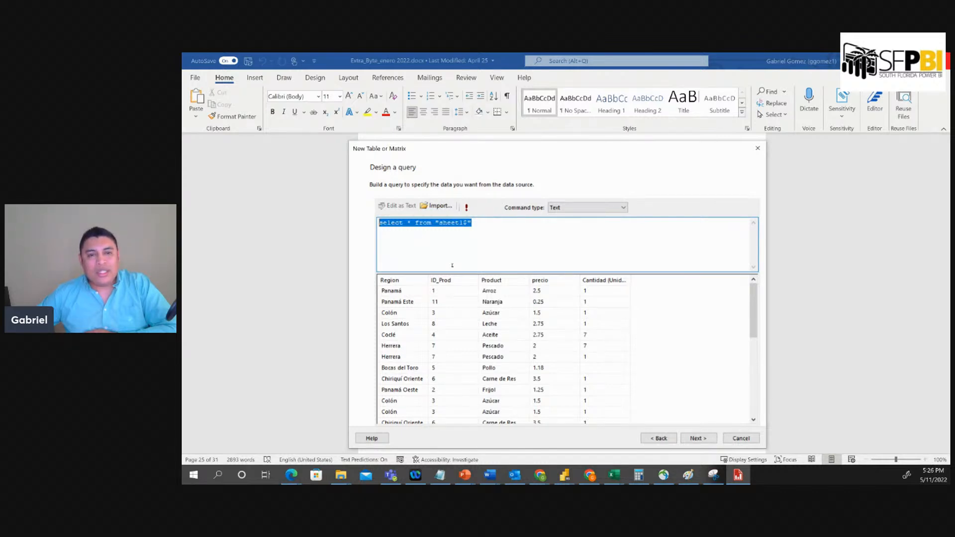
{"action": "left_click", "coordinate": [454, 247]}
{"action": "left_click_drag", "start_coordinate": [483, 228], "coordinate": [376, 225]}
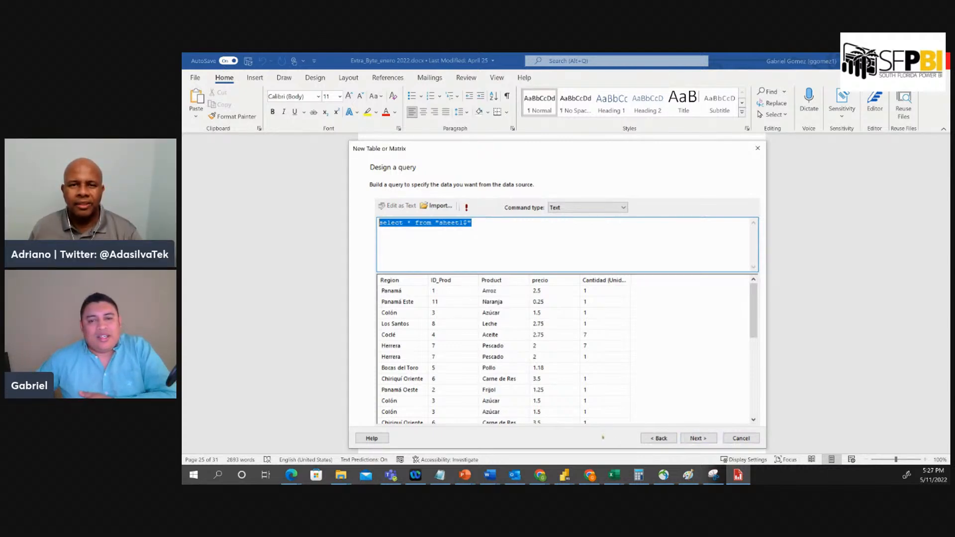
{"action": "left_click", "coordinate": [500, 223]}
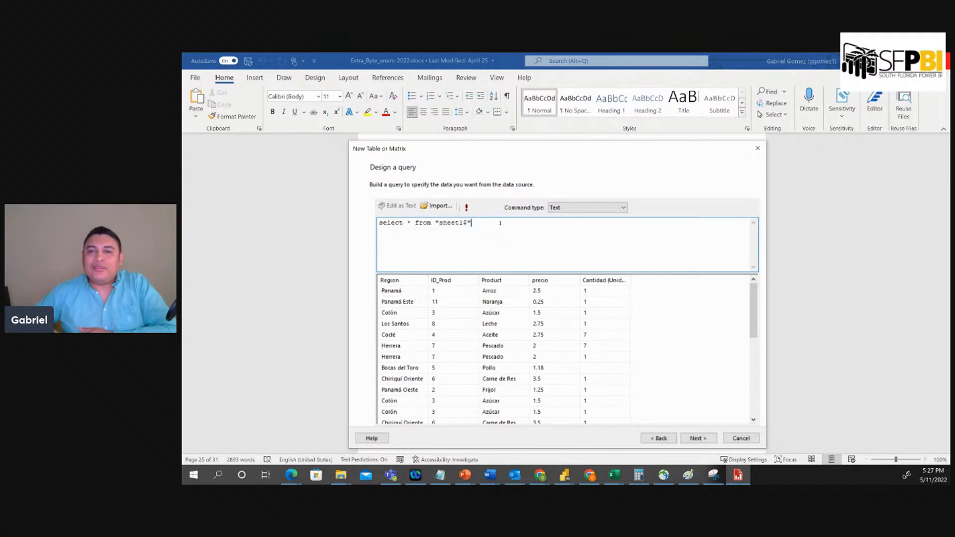
Arrange the matrix with Region as column group, Product as row group and Sum(precio) as value, and finish the wizard
{"action": "left_click", "coordinate": [698, 438]}
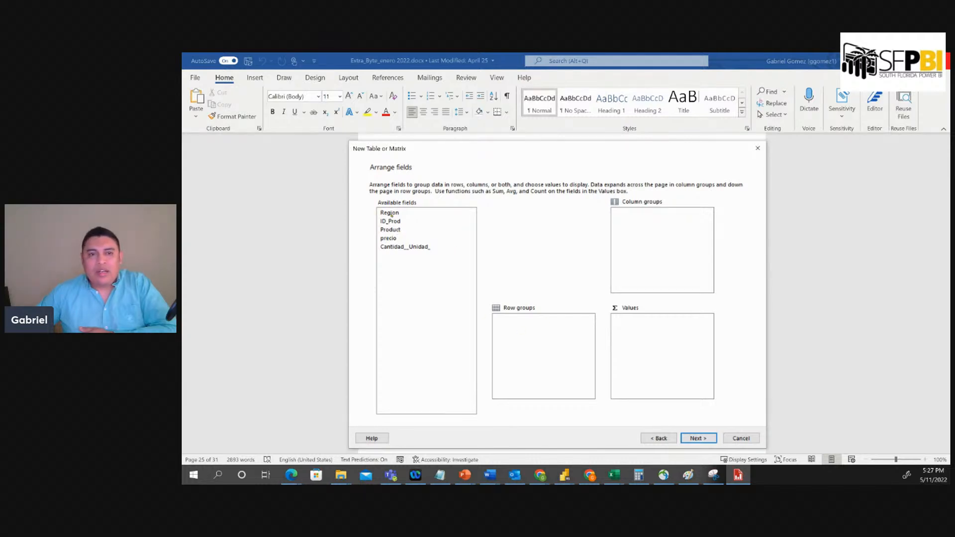
{"action": "left_click_drag", "start_coordinate": [393, 214], "coordinate": [650, 225]}
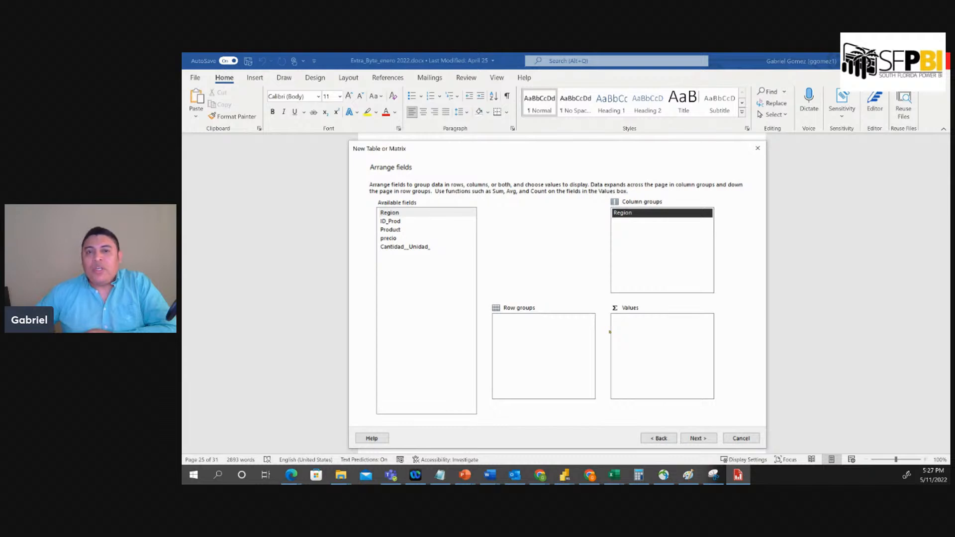
{"action": "left_click_drag", "start_coordinate": [391, 231], "coordinate": [523, 340]}
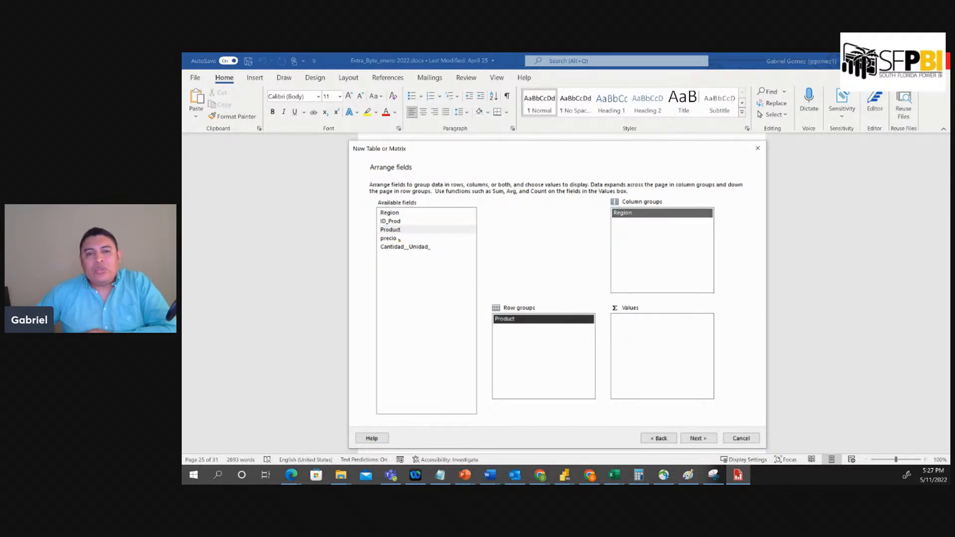
{"action": "left_click_drag", "start_coordinate": [399, 239], "coordinate": [616, 323]}
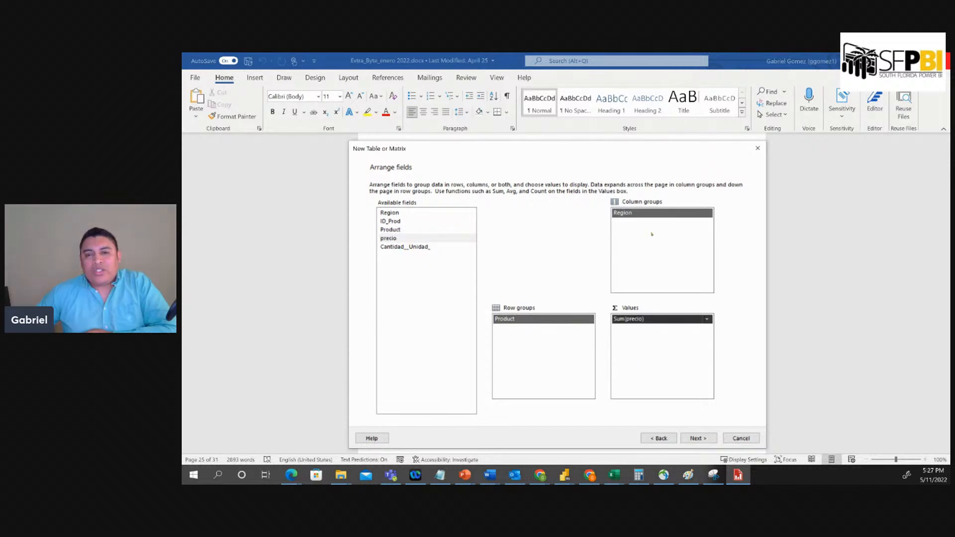
{"action": "left_click", "coordinate": [693, 437]}
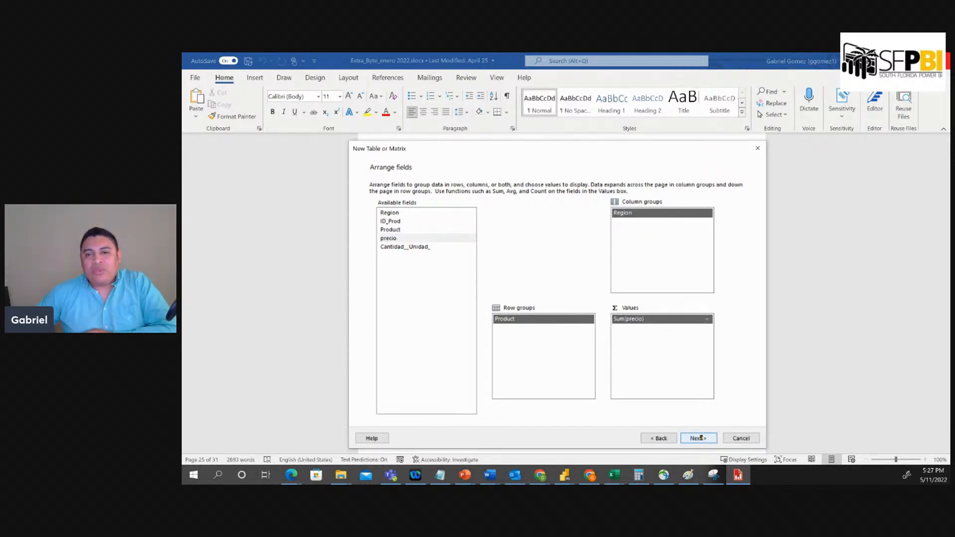
{"action": "left_click", "coordinate": [702, 438]}
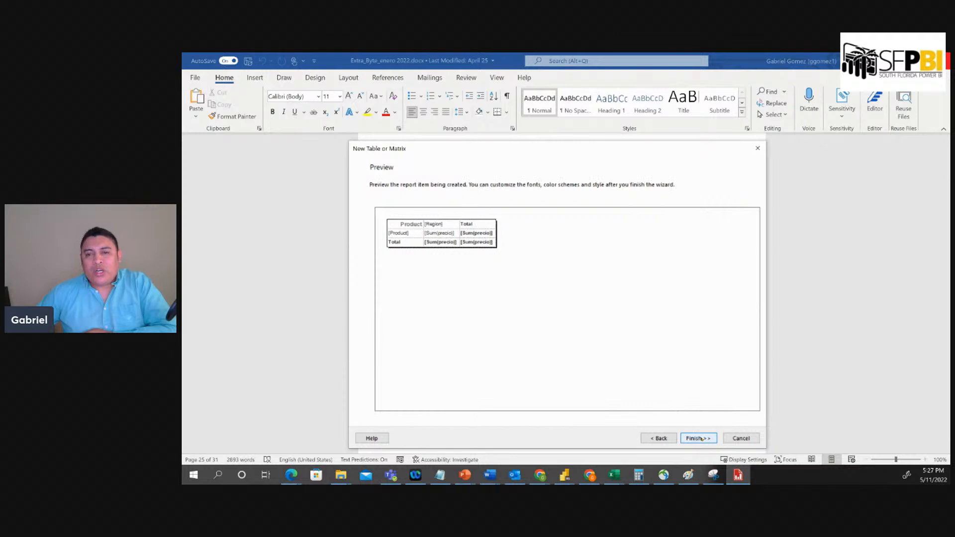
{"action": "left_click", "coordinate": [696, 438]}
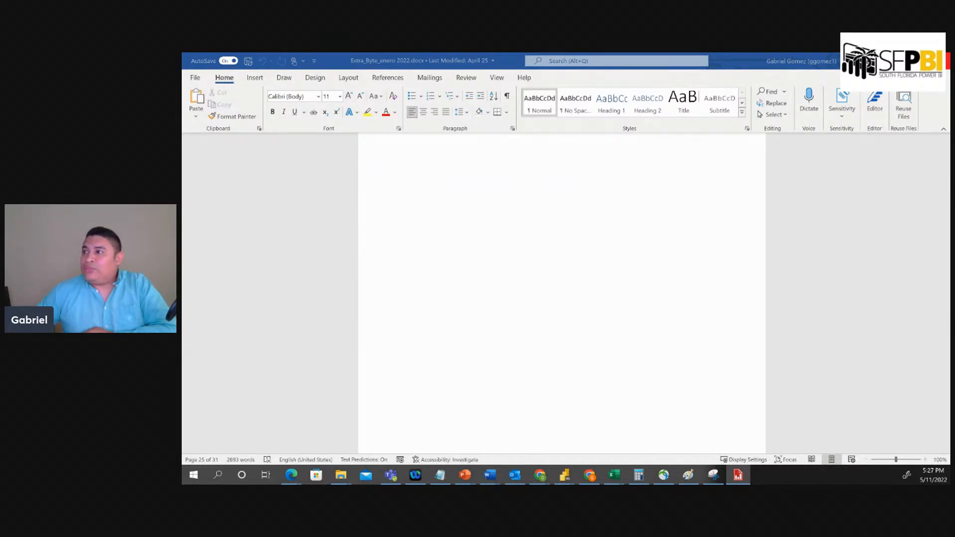
Bring the Report Builder window onto this display maximized, and run the report to preview the matrix before returning to design view
{"action": "left_click_drag", "start_coordinate": [949, 172], "coordinate": [632, 169]}
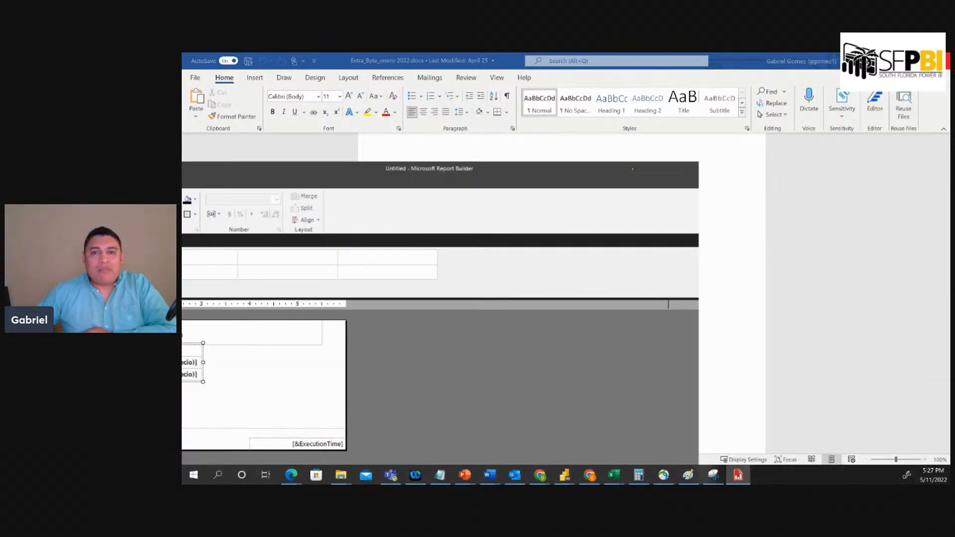
{"action": "double_click", "coordinate": [632, 169]}
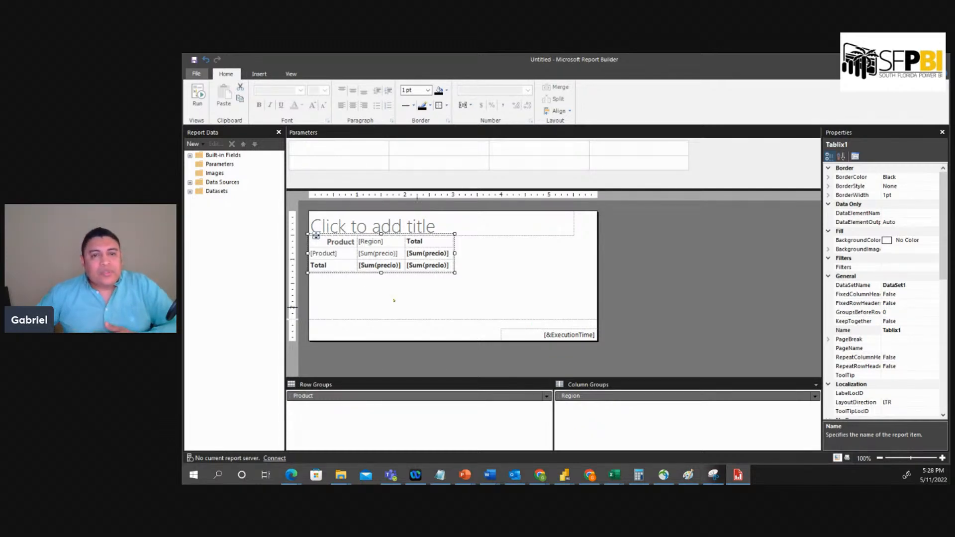
{"action": "left_click", "coordinate": [342, 266]}
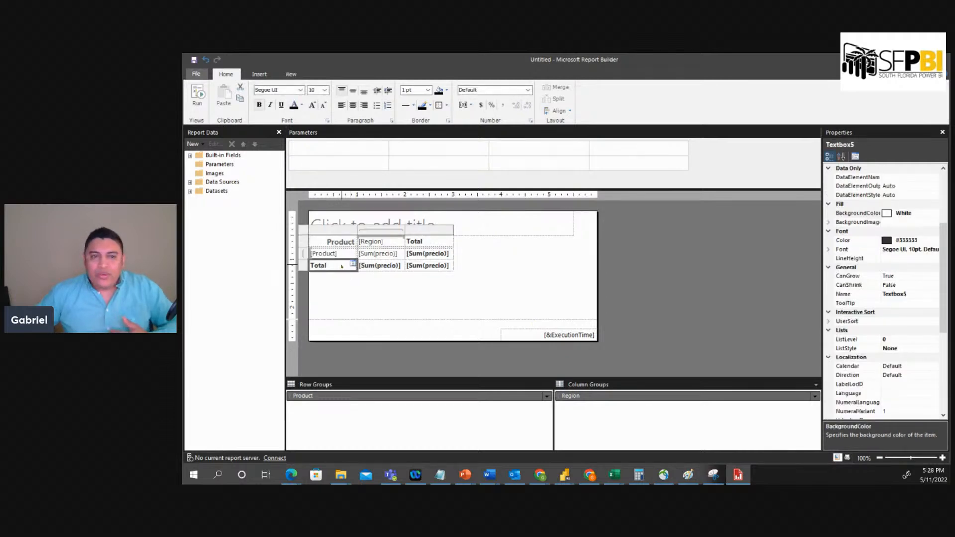
{"action": "left_click", "coordinate": [316, 235]}
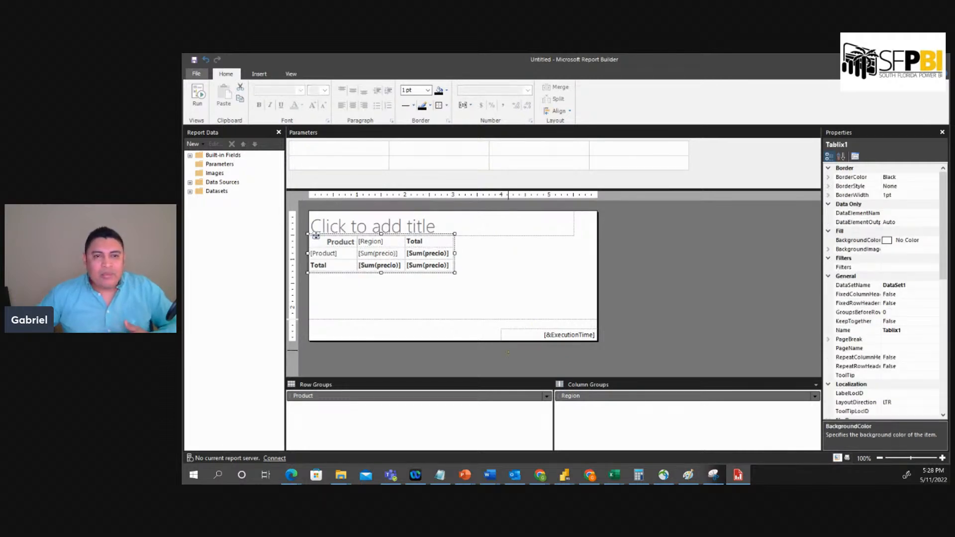
{"action": "left_click", "coordinate": [505, 265]}
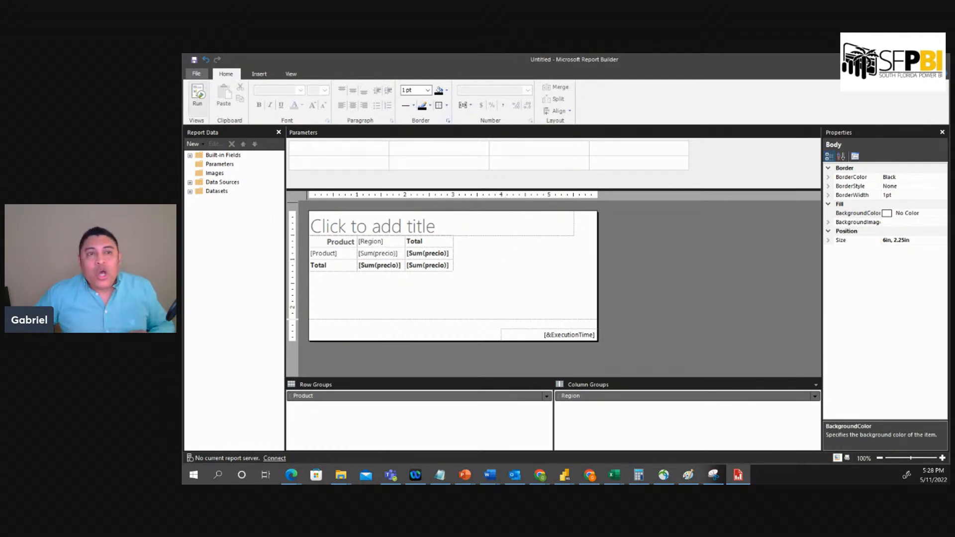
{"action": "left_click", "coordinate": [198, 95]}
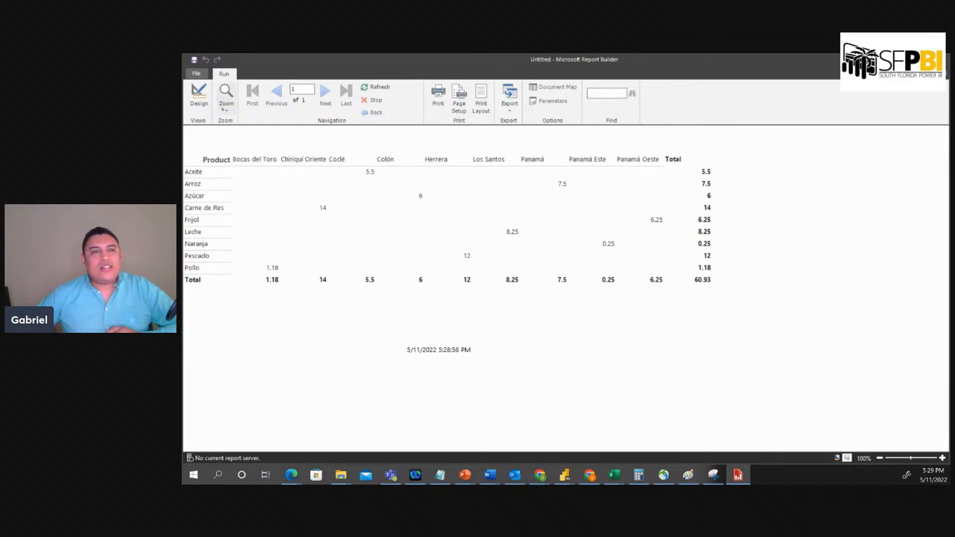
{"action": "left_click", "coordinate": [199, 95]}
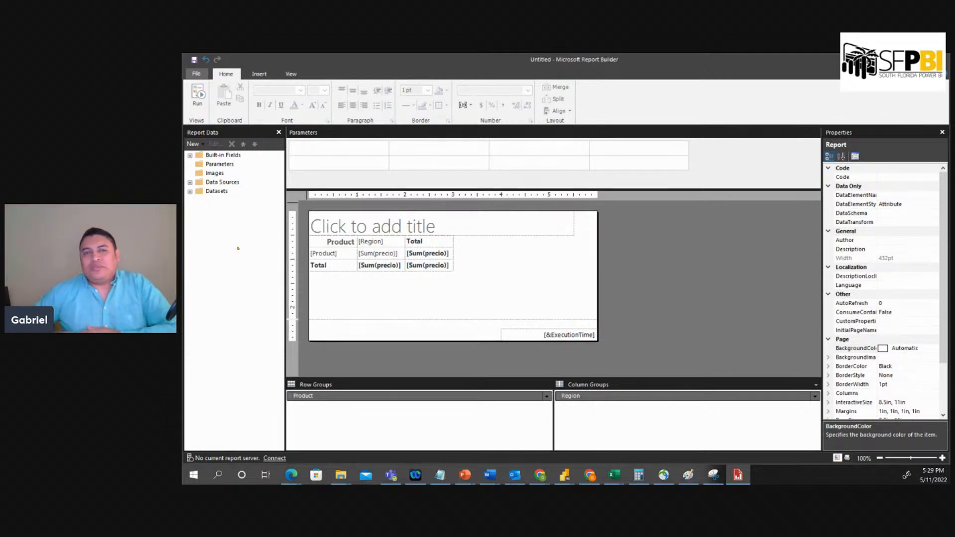
Delete the whole Product by Region matrix from the report body
{"action": "left_click", "coordinate": [492, 269]}
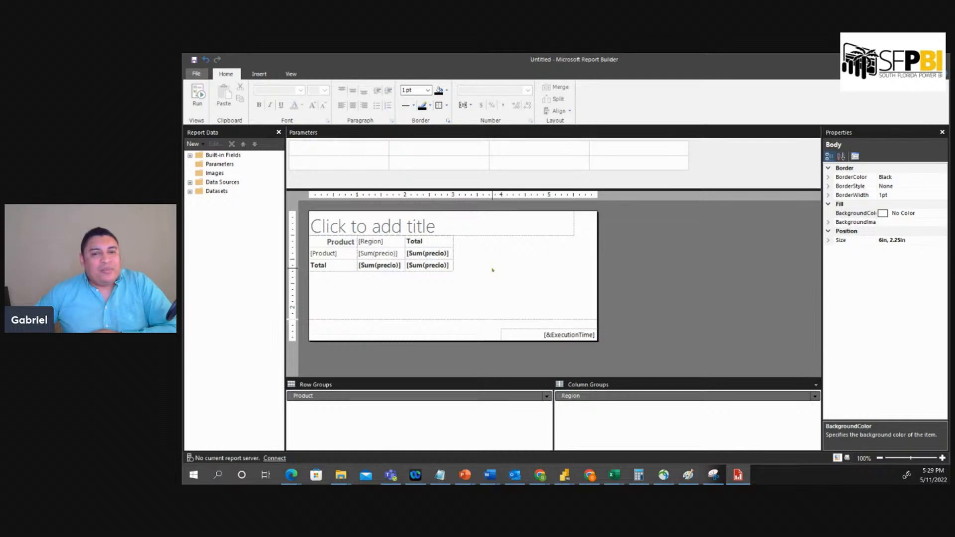
{"action": "left_click", "coordinate": [354, 252]}
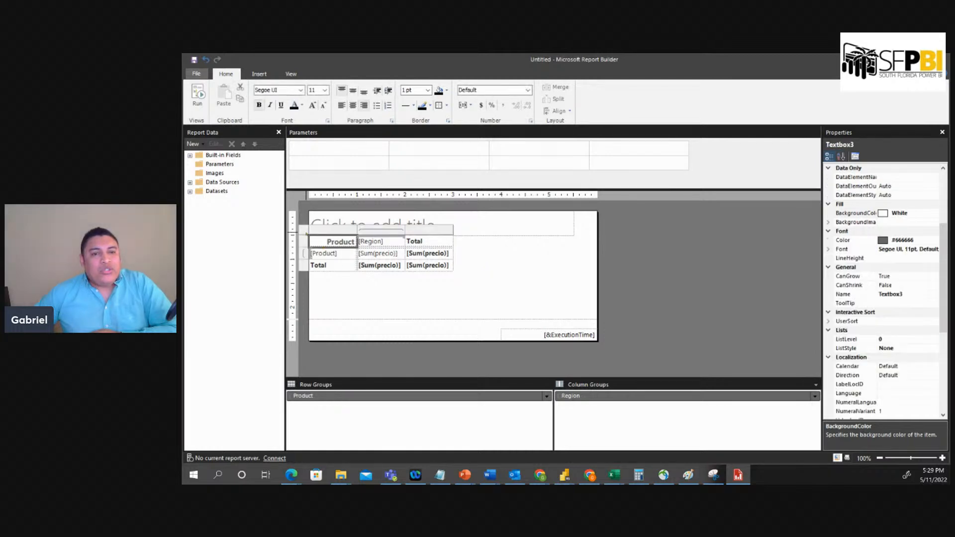
{"action": "left_click", "coordinate": [306, 231]}
{"action": "left_click", "coordinate": [322, 241]}
{"action": "left_click", "coordinate": [324, 254]}
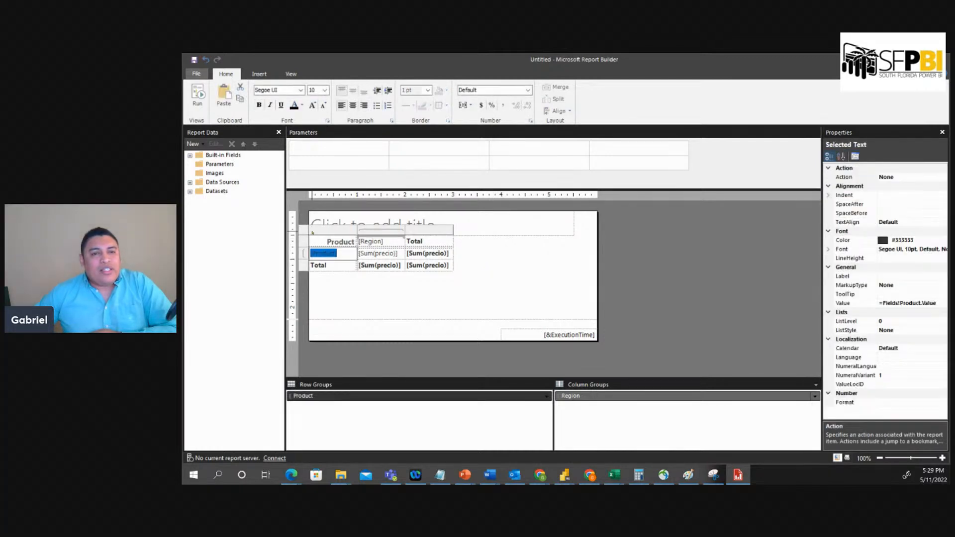
{"action": "left_click", "coordinate": [309, 230]}
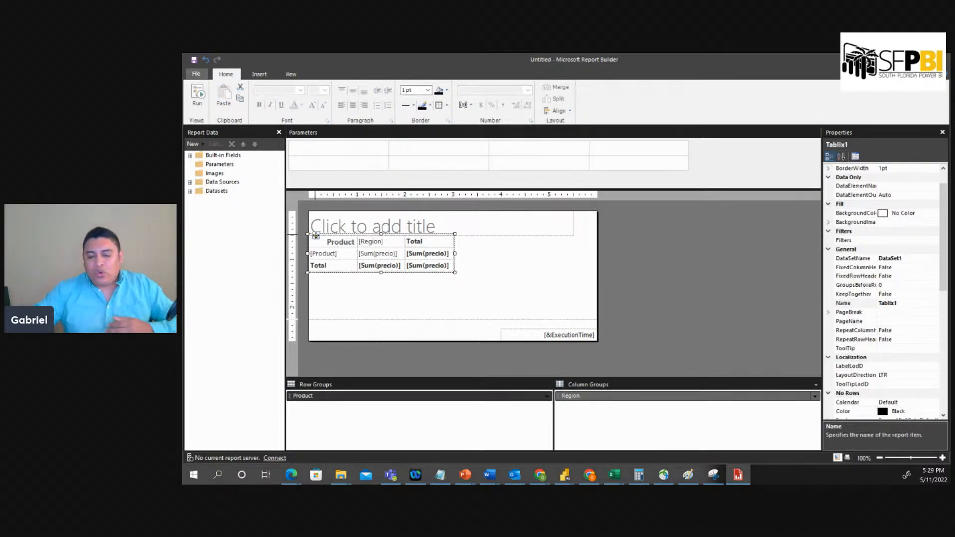
{"action": "key", "text": "Delete"}
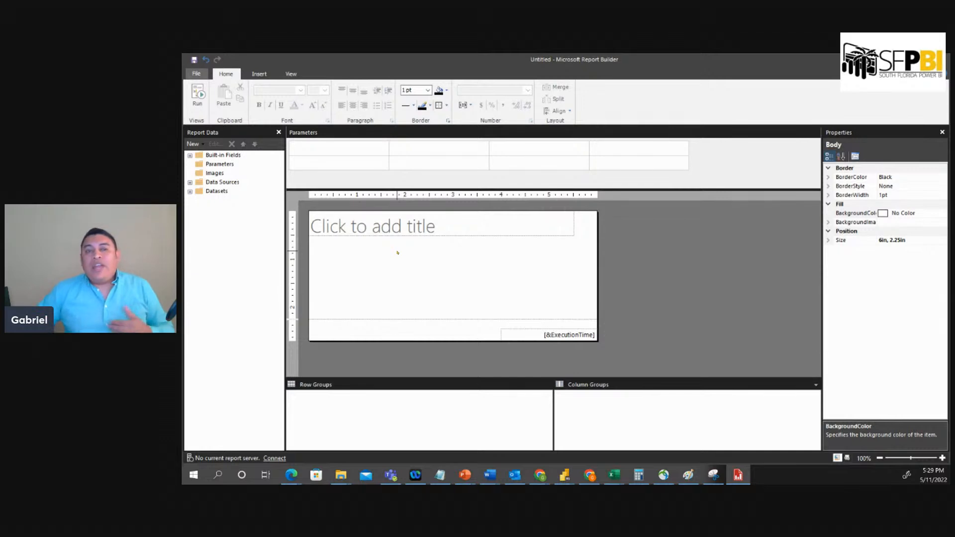
Expand the datasets to show the DataSet1 fields, and insert a blank table without the wizard below the report title
{"action": "left_click", "coordinate": [190, 191]}
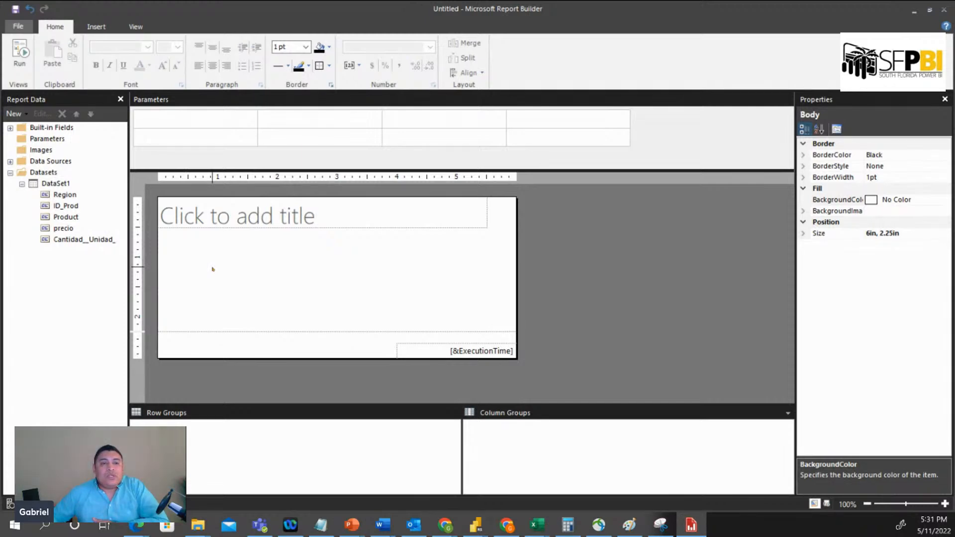
{"action": "left_click", "coordinate": [96, 28]}
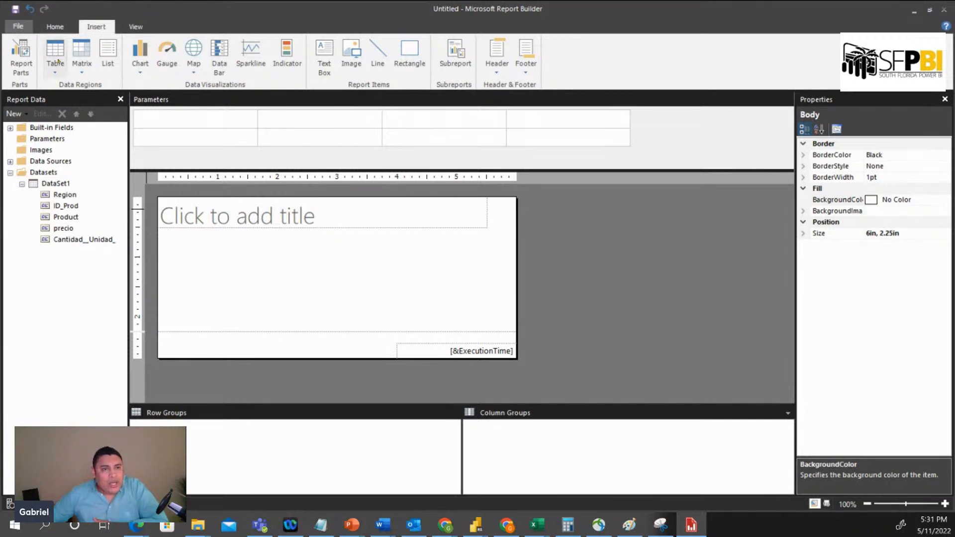
{"action": "left_click", "coordinate": [55, 27]}
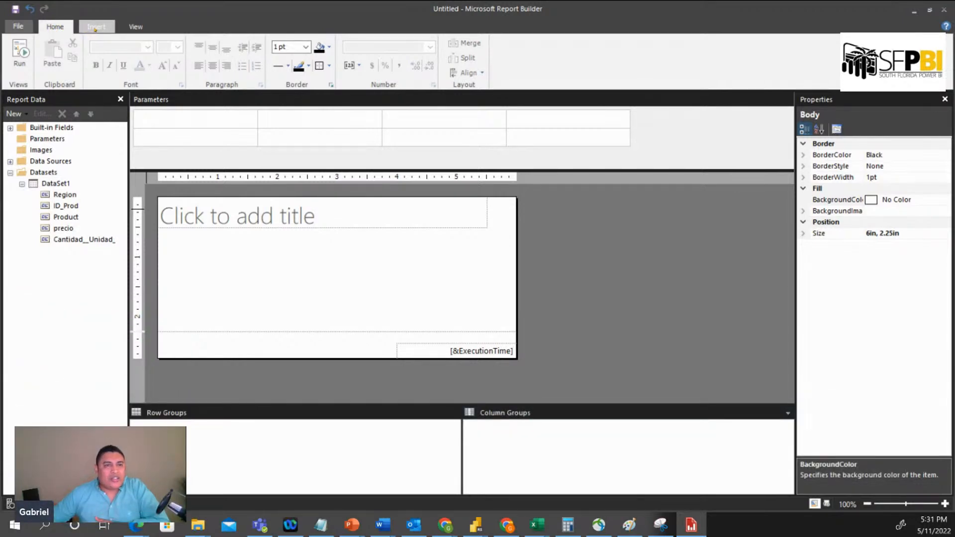
{"action": "left_click", "coordinate": [95, 28]}
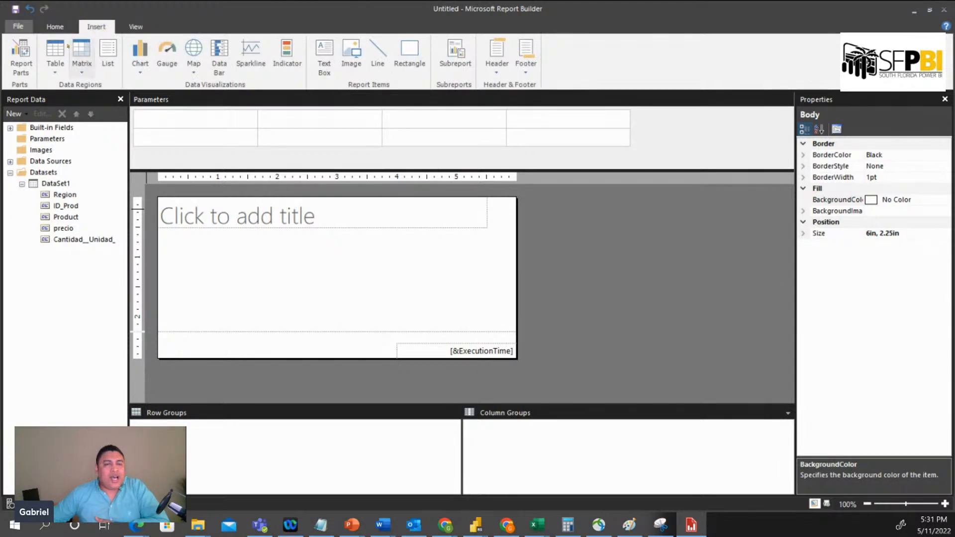
{"action": "left_click", "coordinate": [57, 74]}
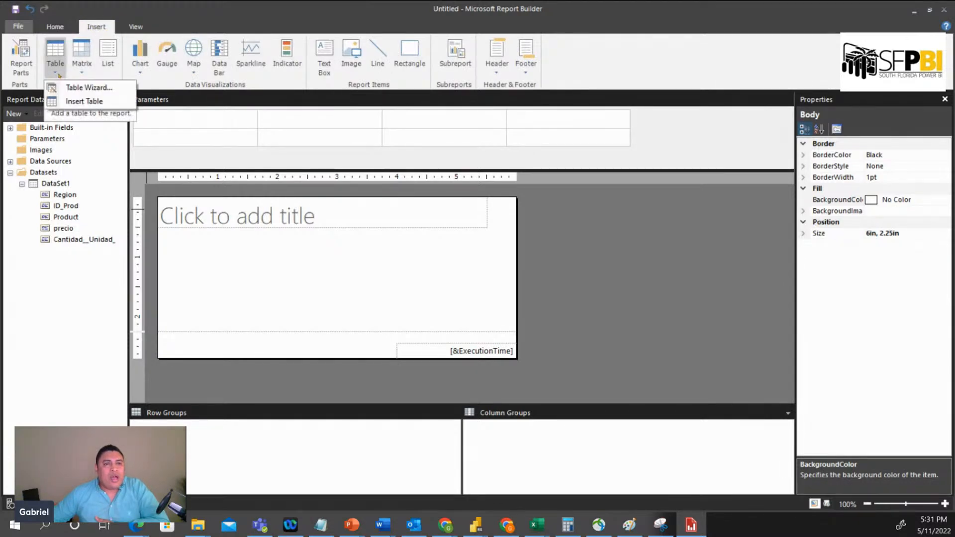
{"action": "left_click", "coordinate": [89, 102]}
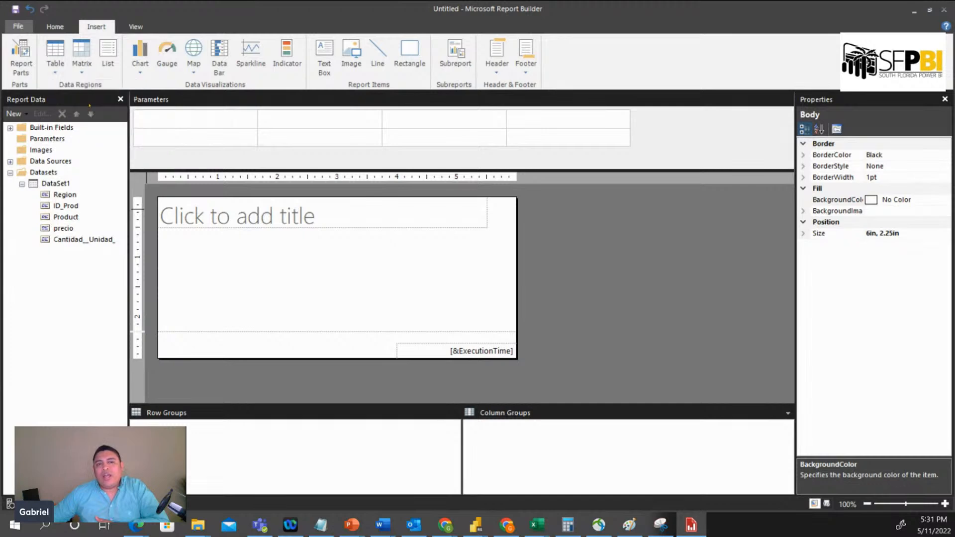
{"action": "left_click", "coordinate": [194, 251]}
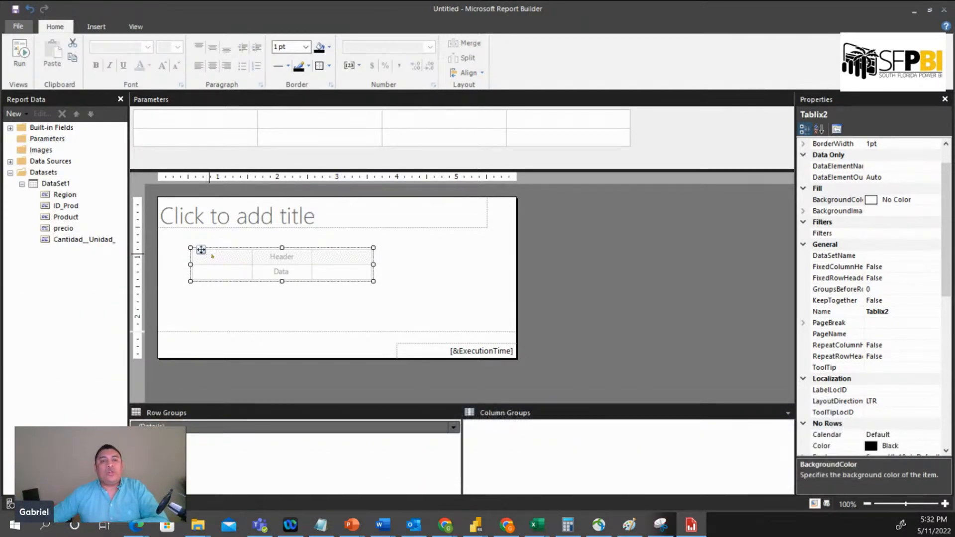
{"action": "left_click", "coordinate": [238, 300]}
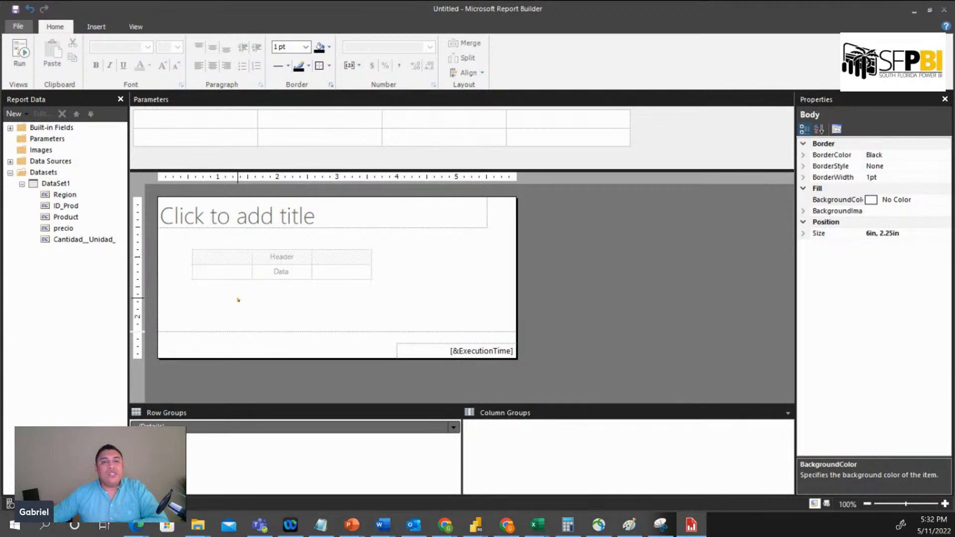
Fill the blank table's columns with the Region, precio and Cantidad__Unidad fields from DataSet1
{"action": "left_click", "coordinate": [234, 271]}
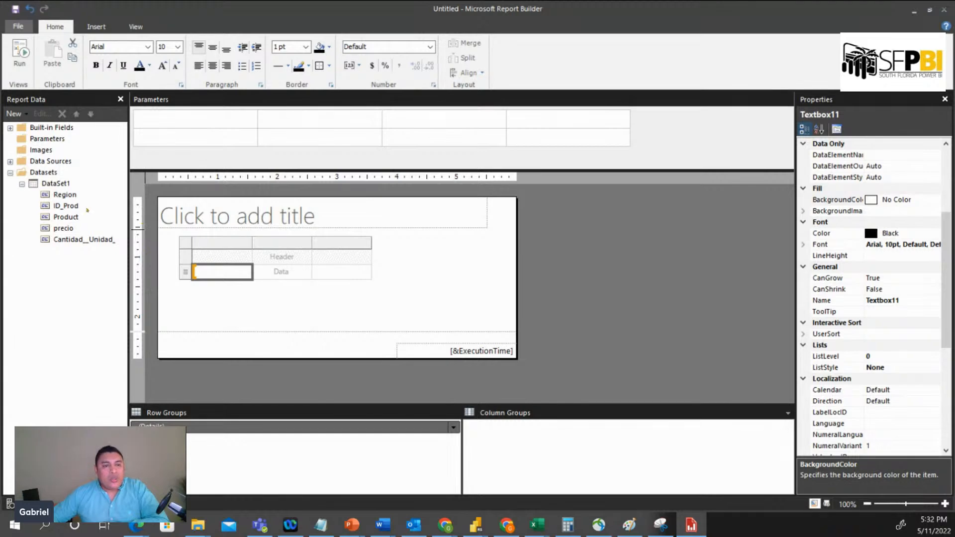
{"action": "left_click_drag", "start_coordinate": [56, 195], "coordinate": [221, 261]}
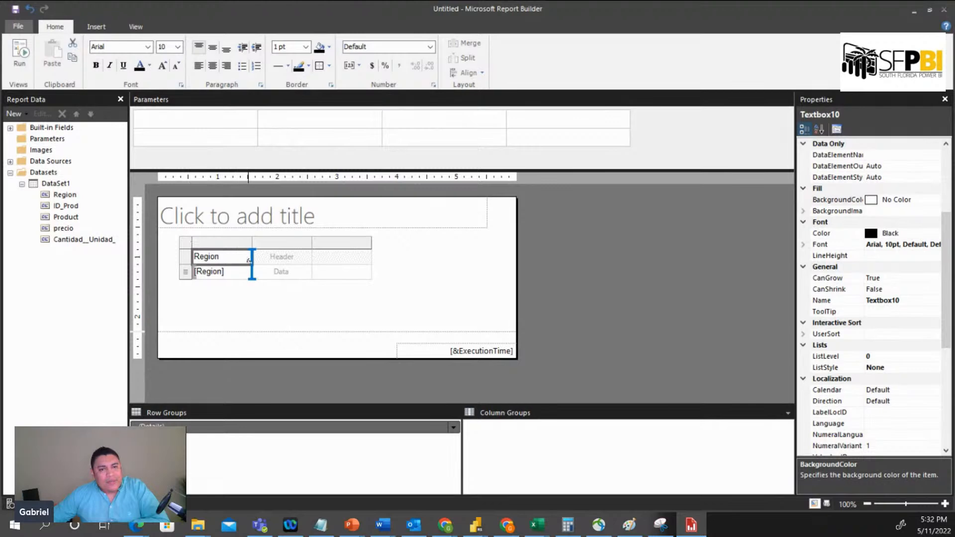
{"action": "left_click_drag", "start_coordinate": [248, 261], "coordinate": [249, 261]}
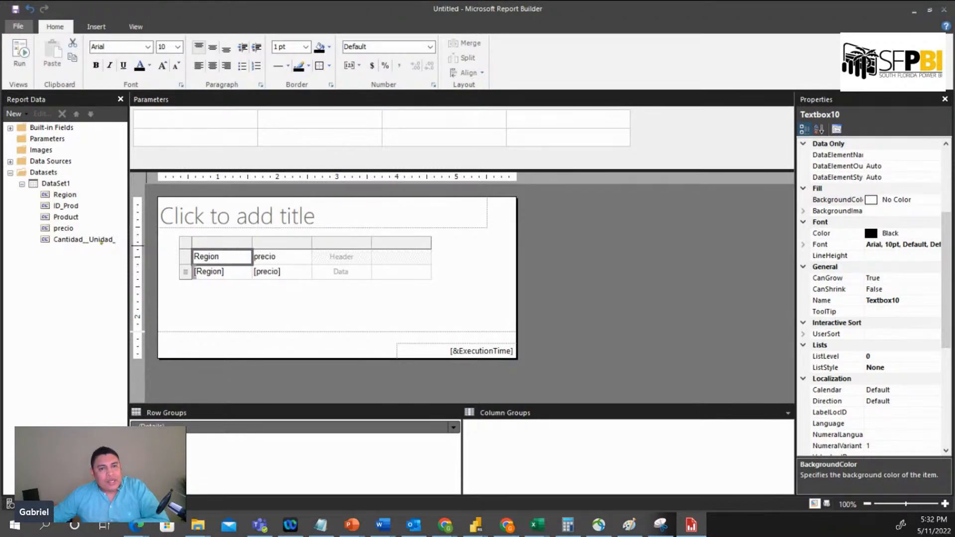
{"action": "left_click_drag", "start_coordinate": [69, 244], "coordinate": [304, 261]}
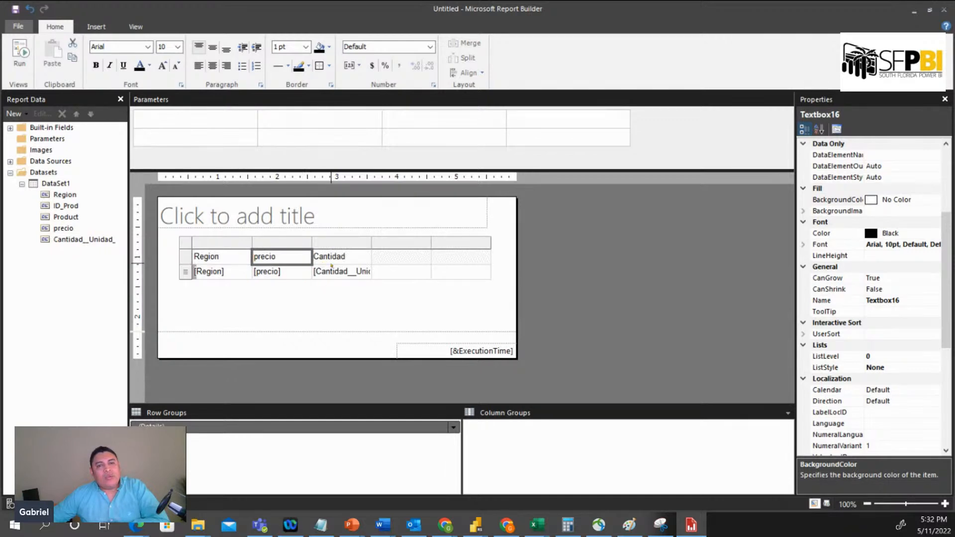
Delete the two empty columns after the Cantidad column so the table keeps only its three field columns
{"action": "left_click", "coordinate": [411, 242]}
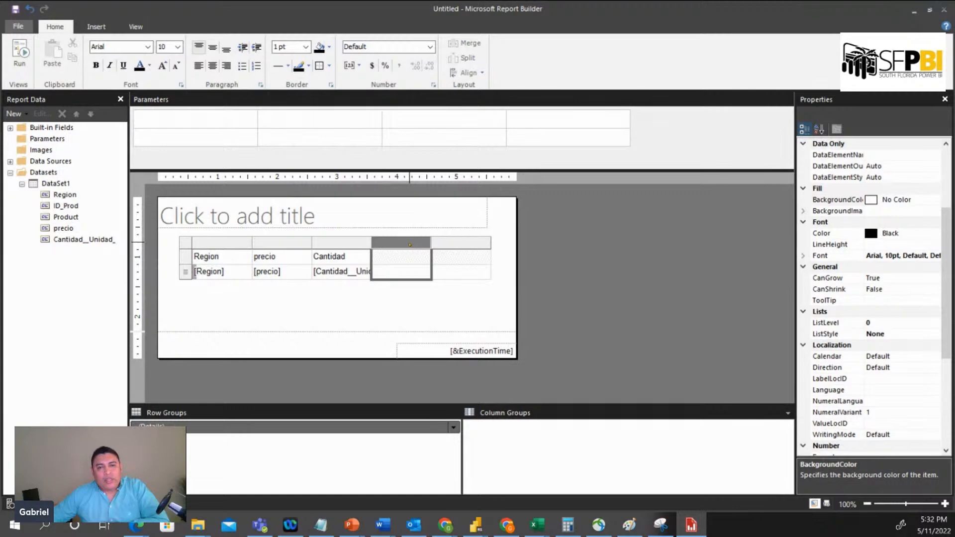
{"action": "right_click", "coordinate": [410, 244]}
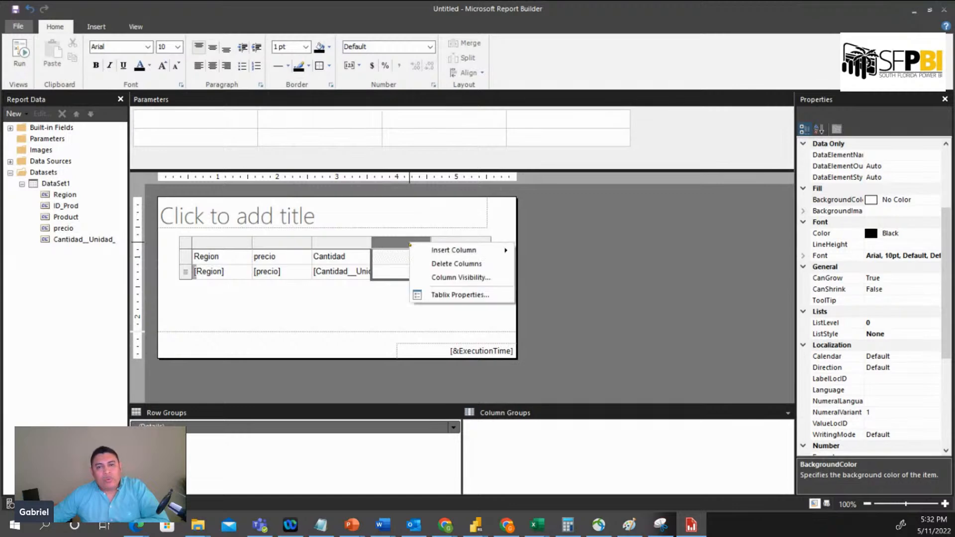
{"action": "left_click", "coordinate": [463, 264]}
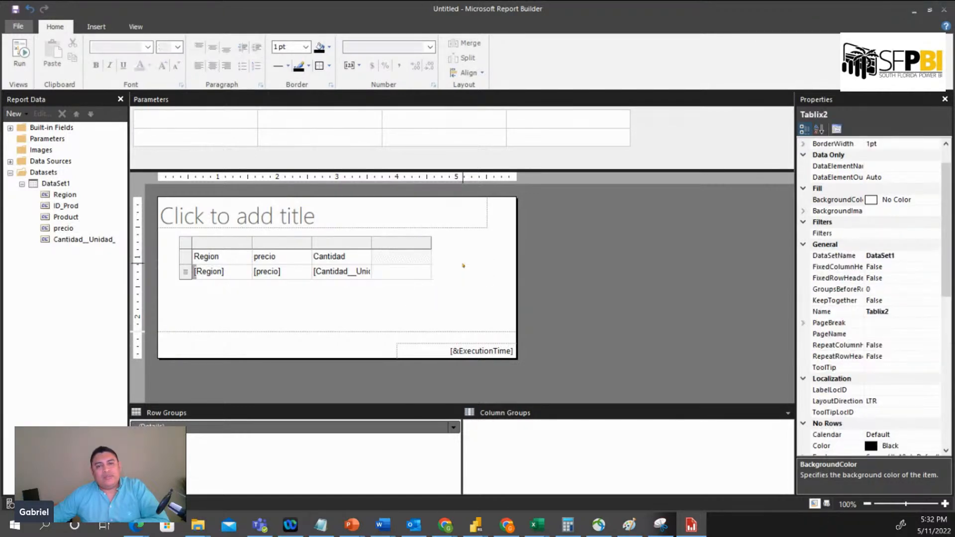
{"action": "left_click", "coordinate": [409, 246]}
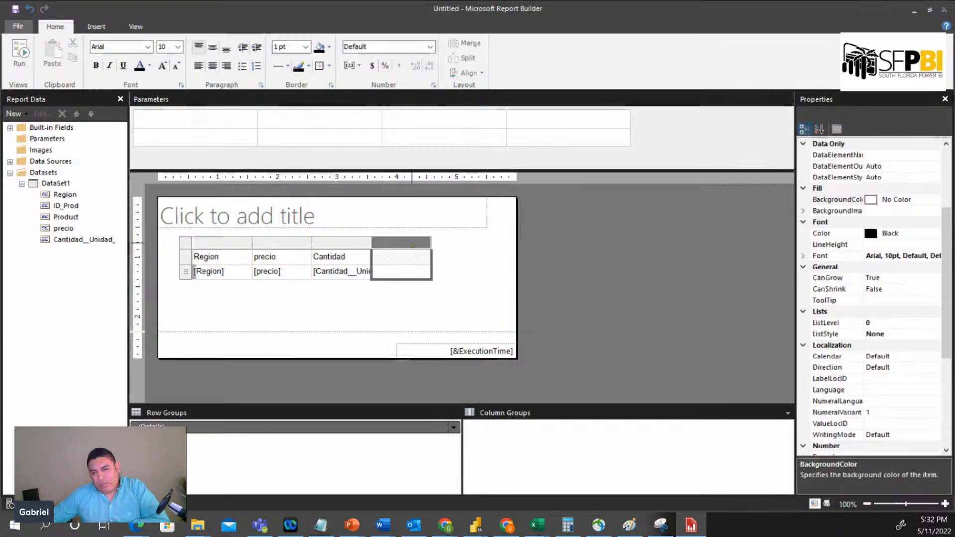
{"action": "right_click", "coordinate": [411, 244]}
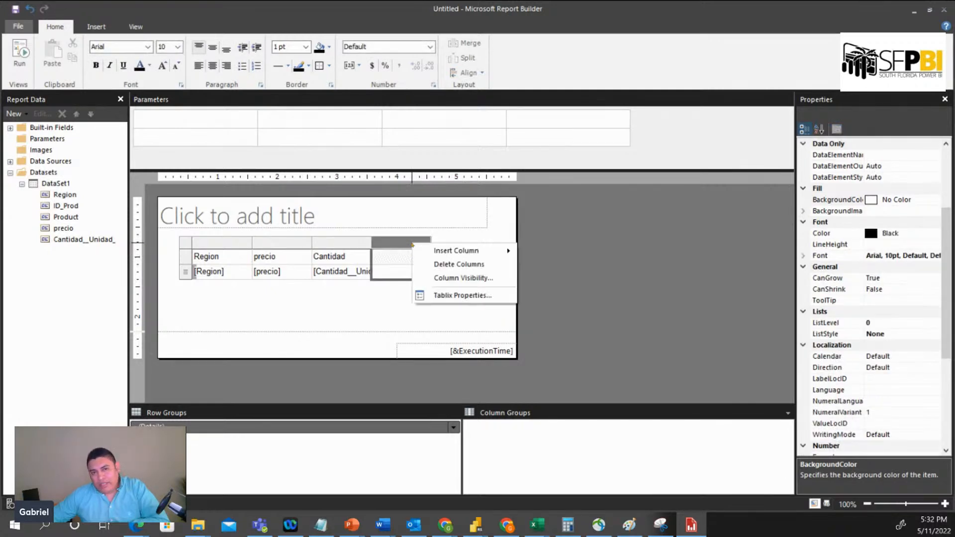
{"action": "left_click", "coordinate": [450, 265]}
{"action": "left_click", "coordinate": [430, 294]}
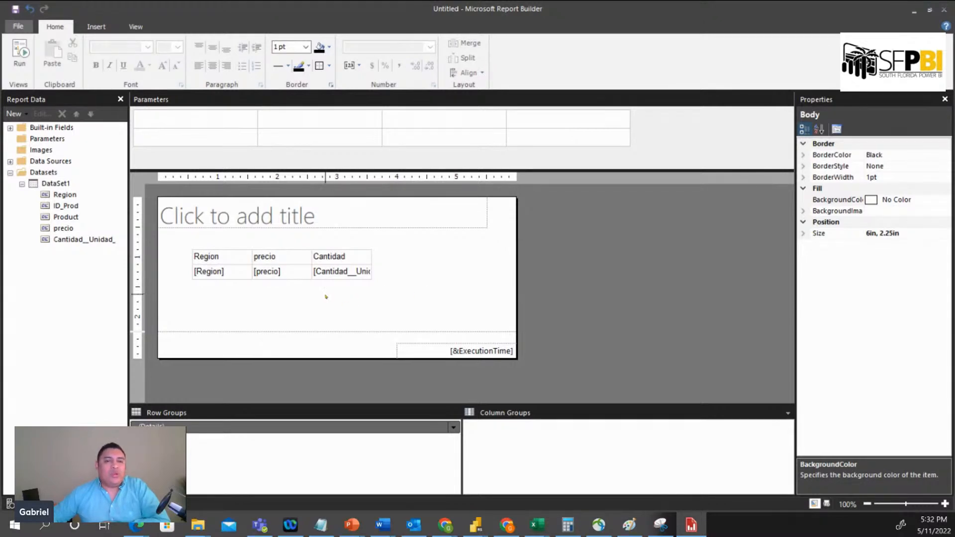
Run the report to preview the ungrouped Region, precio and Cantidad rows, and return to design view
{"action": "left_click", "coordinate": [20, 52]}
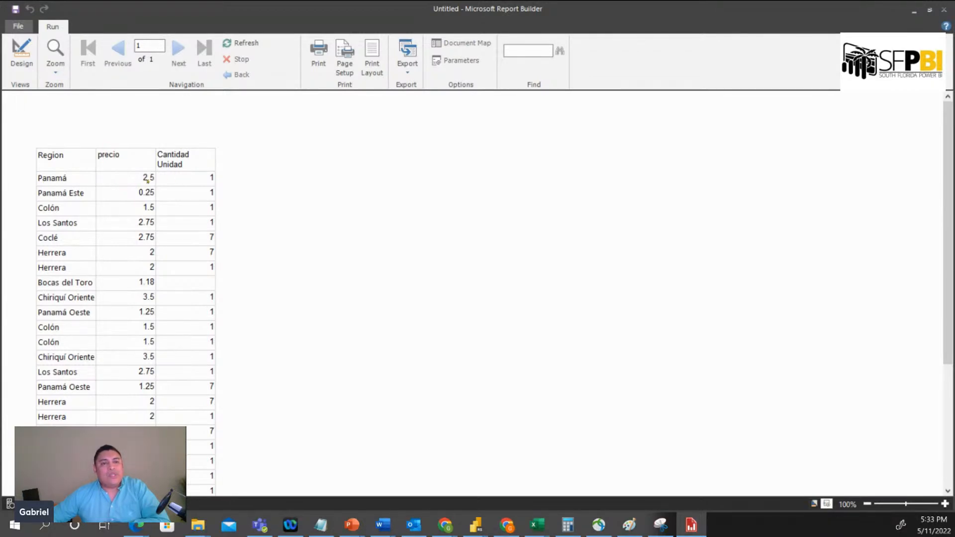
{"action": "left_click", "coordinate": [22, 52]}
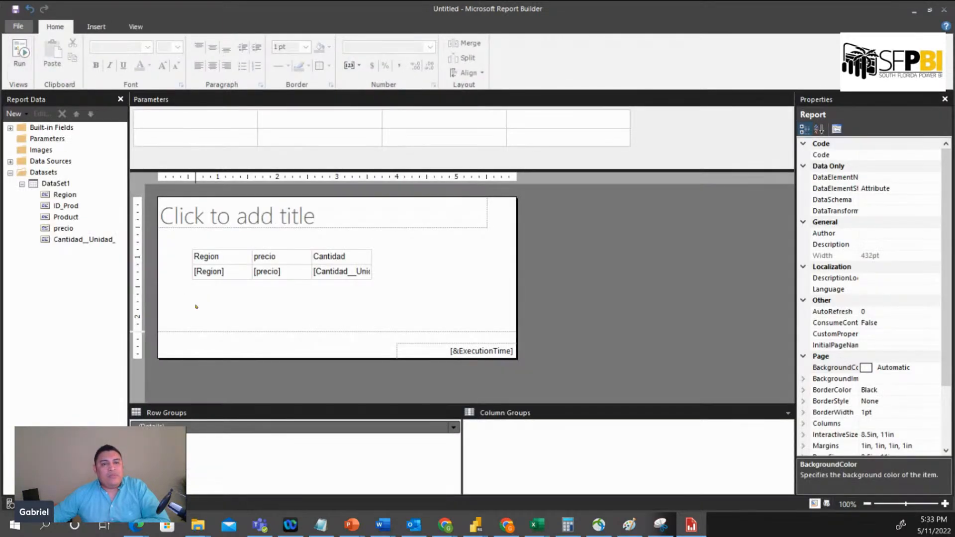
{"action": "left_click", "coordinate": [236, 273]}
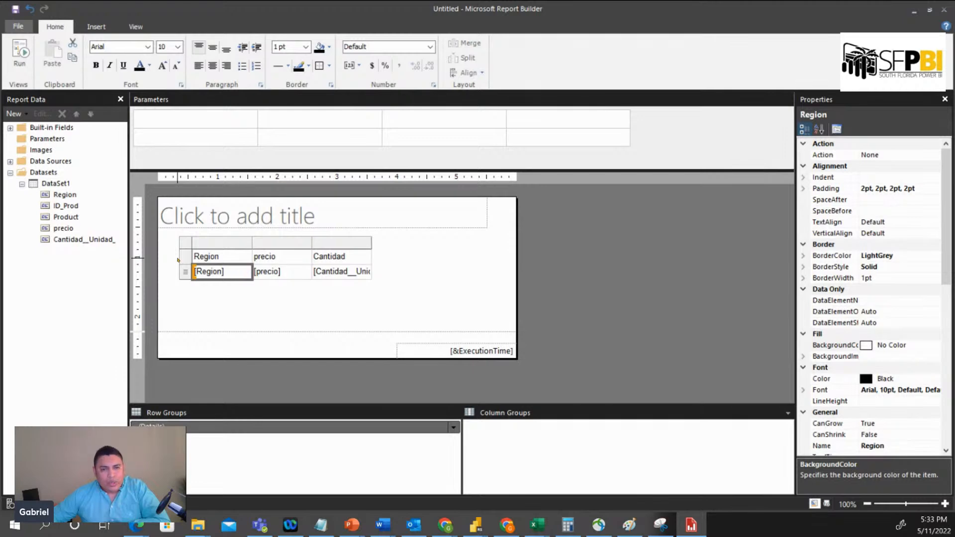
{"action": "left_click", "coordinate": [19, 53]}
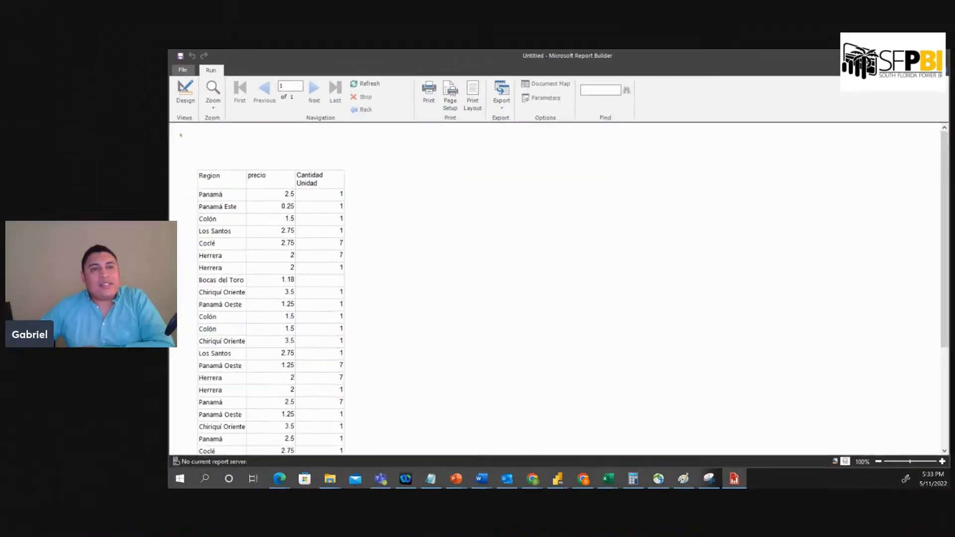
{"action": "left_click", "coordinate": [196, 96]}
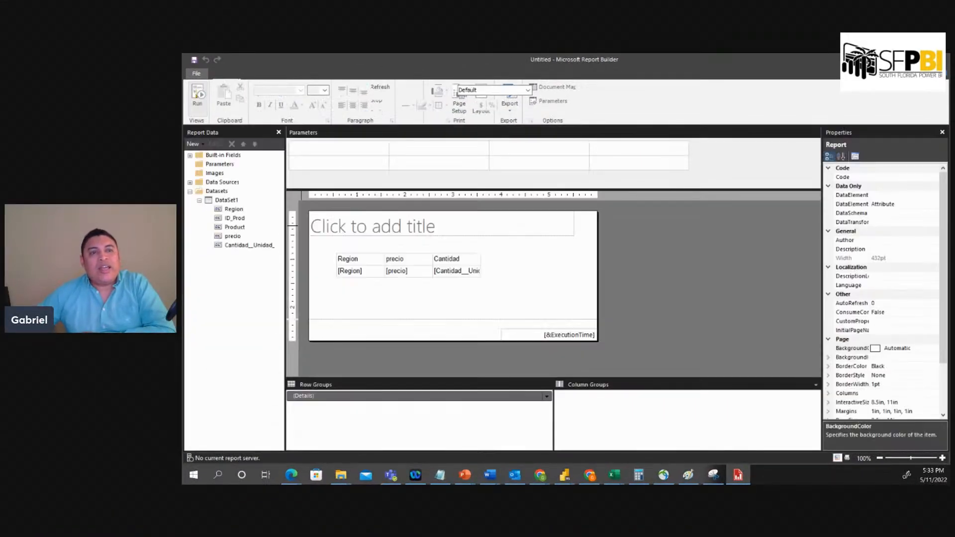
{"action": "left_click", "coordinate": [536, 269]}
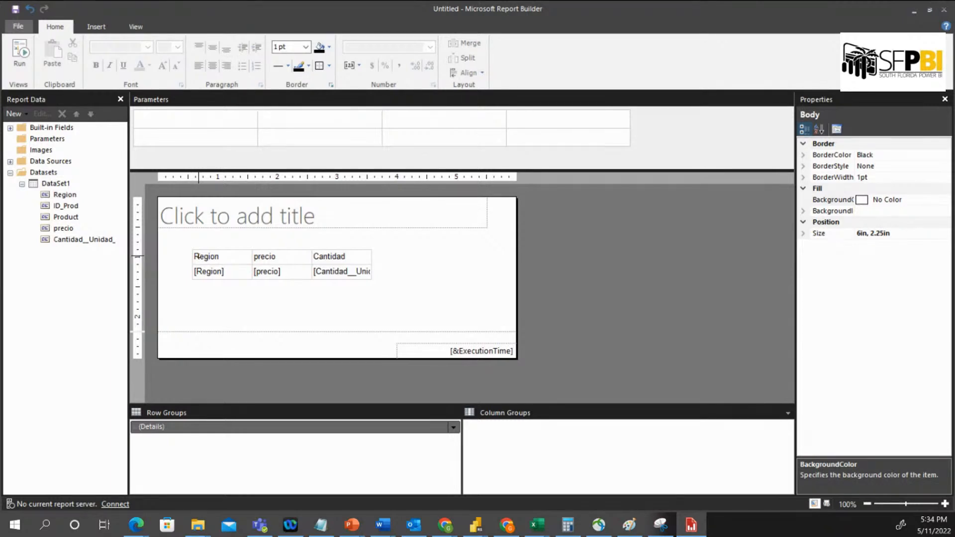
Add a parent row group to the table's detail row, grouped by [Region], without a group header or footer
{"action": "right_click", "coordinate": [234, 273]}
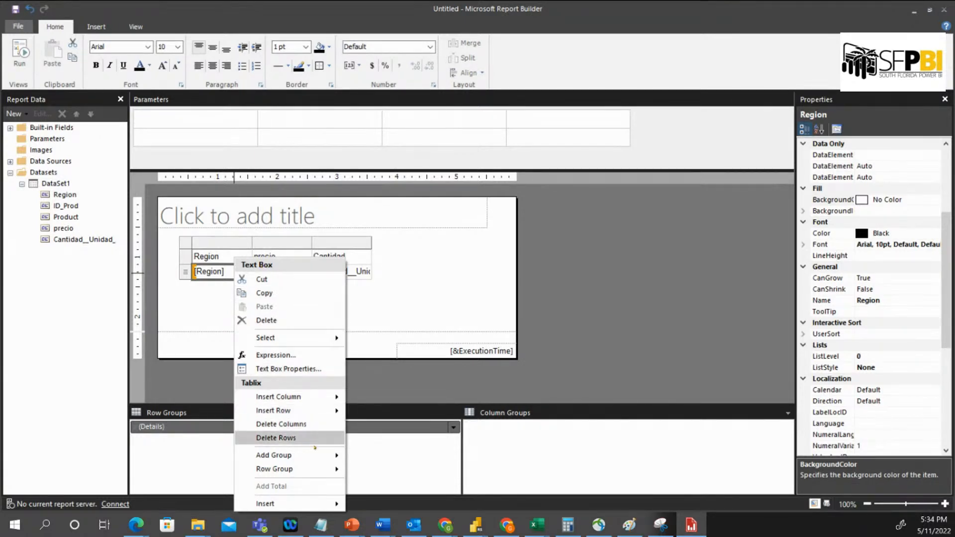
{"action": "mouse_move", "coordinate": [317, 461]}
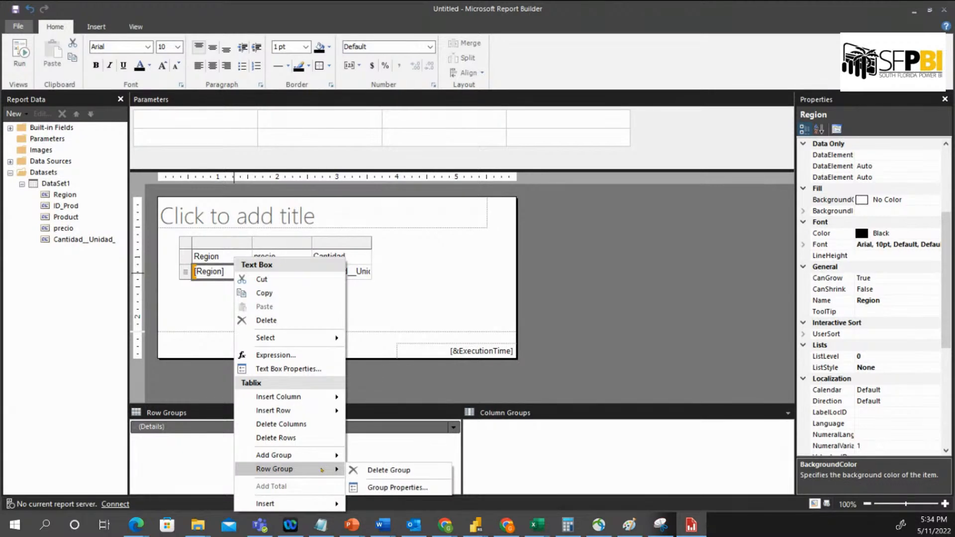
{"action": "mouse_move", "coordinate": [325, 503]}
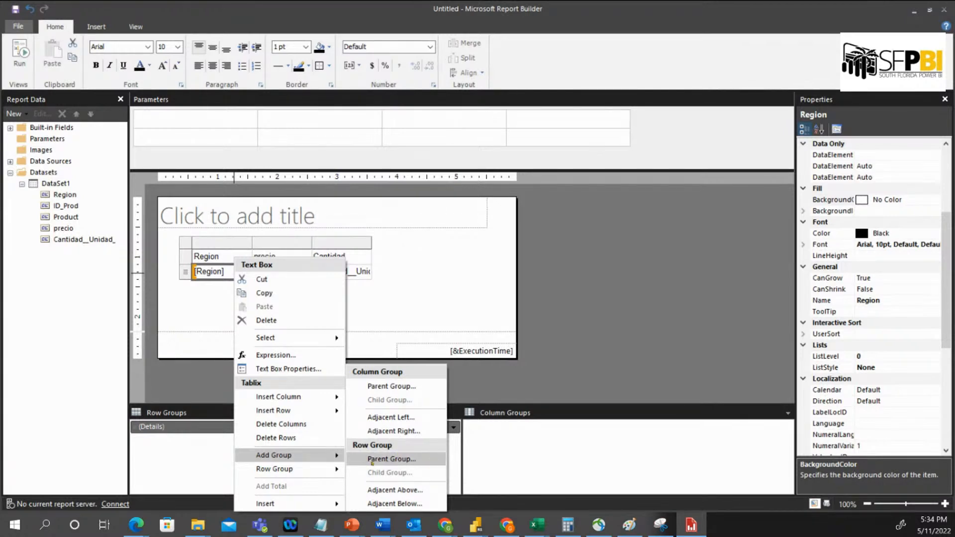
{"action": "left_click", "coordinate": [387, 459]}
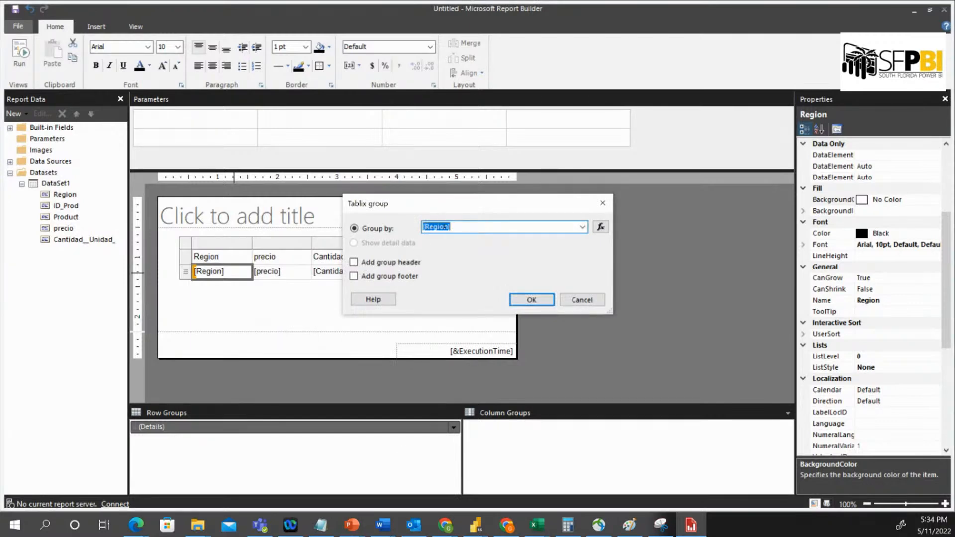
{"action": "left_click", "coordinate": [519, 301]}
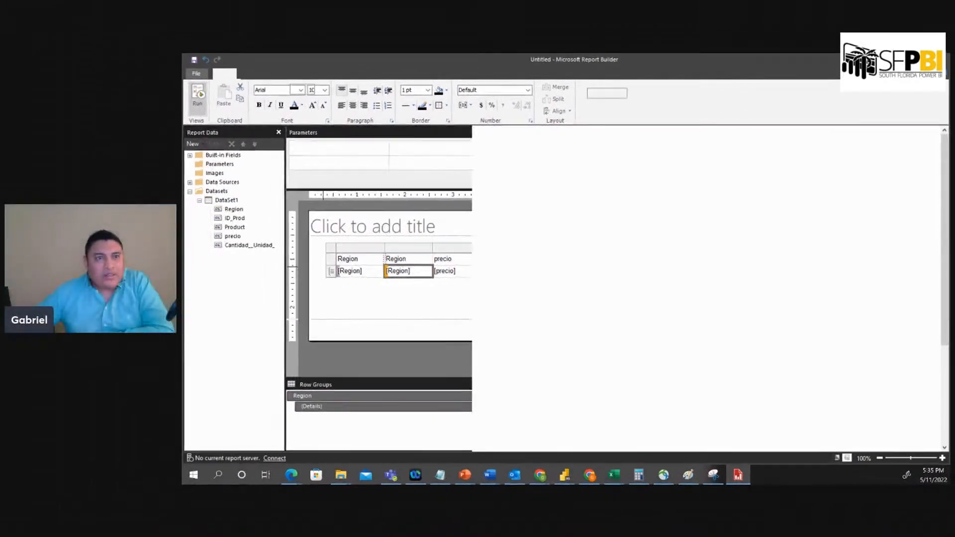
Run the report to examine the rows grouped by Region, and return to design view
{"action": "left_click", "coordinate": [19, 52]}
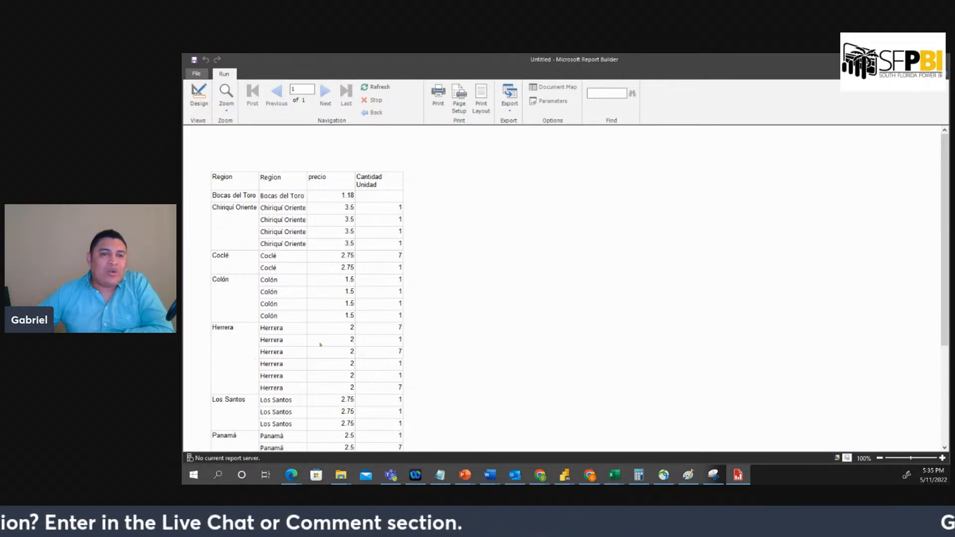
{"action": "scroll", "coordinate": [321, 343], "scroll_direction": "down", "scroll_amount": 1}
{"action": "scroll", "coordinate": [320, 344], "scroll_direction": "up", "scroll_amount": 1}
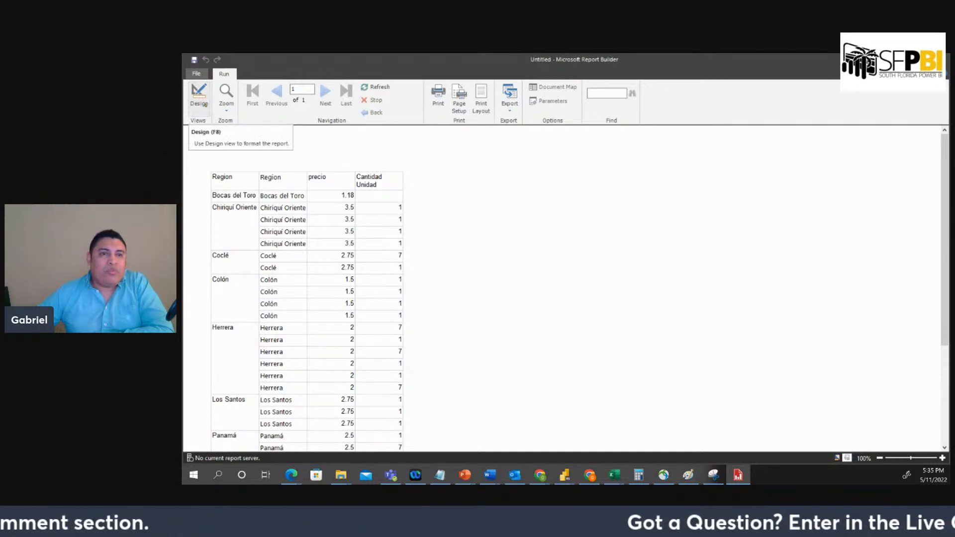
{"action": "left_click", "coordinate": [202, 99]}
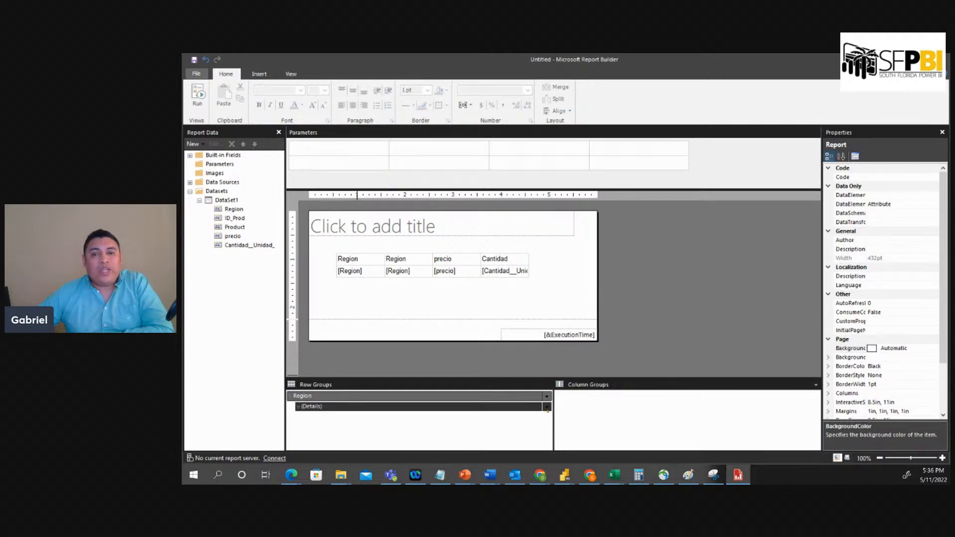
Delete the (Details) row group with the option Delete group only, keeping its related rows and columns
{"action": "left_click", "coordinate": [546, 407]}
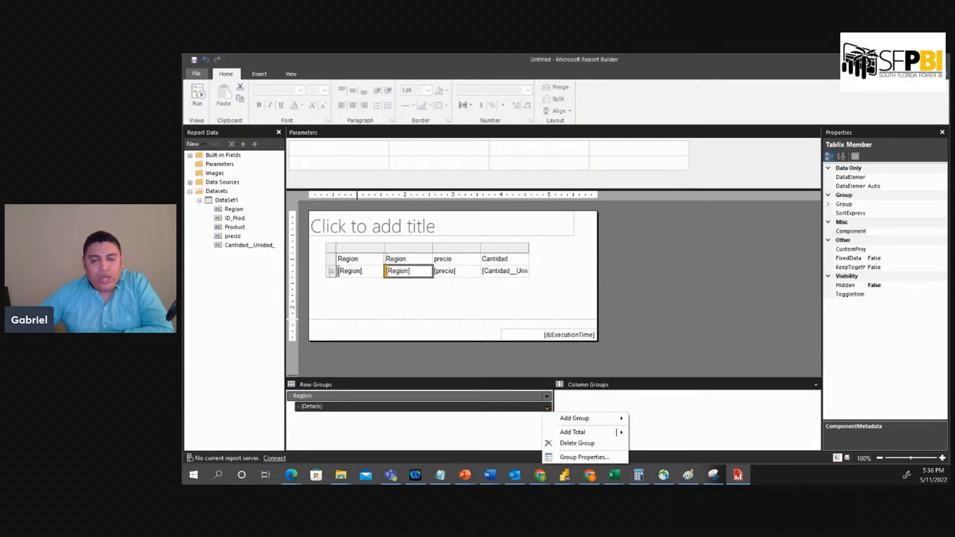
{"action": "left_click", "coordinate": [558, 443]}
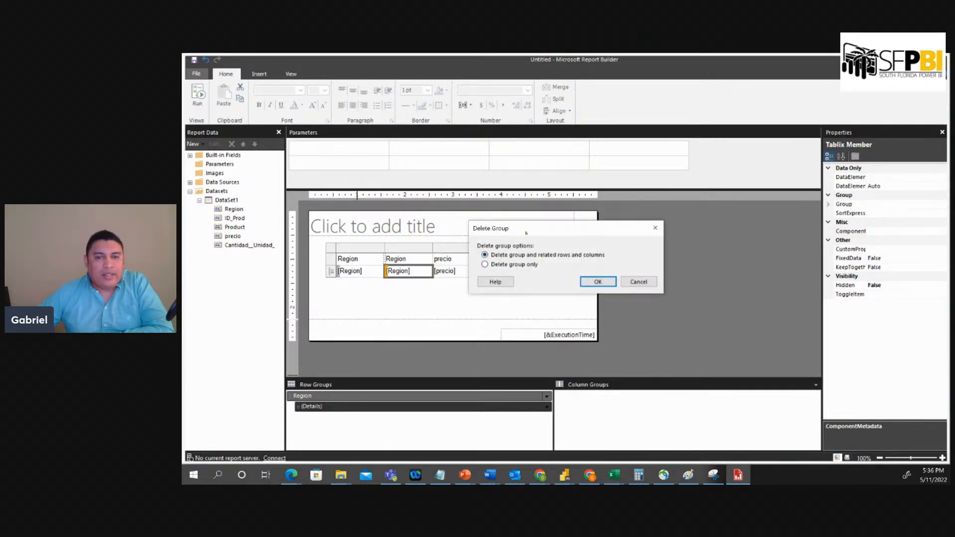
{"action": "left_click_drag", "start_coordinate": [526, 232], "coordinate": [532, 261]}
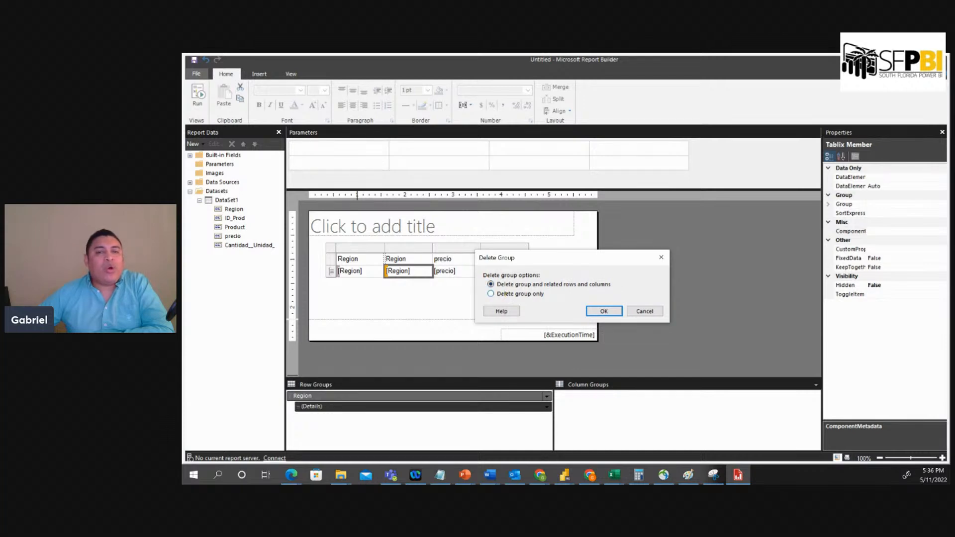
{"action": "left_click", "coordinate": [490, 294]}
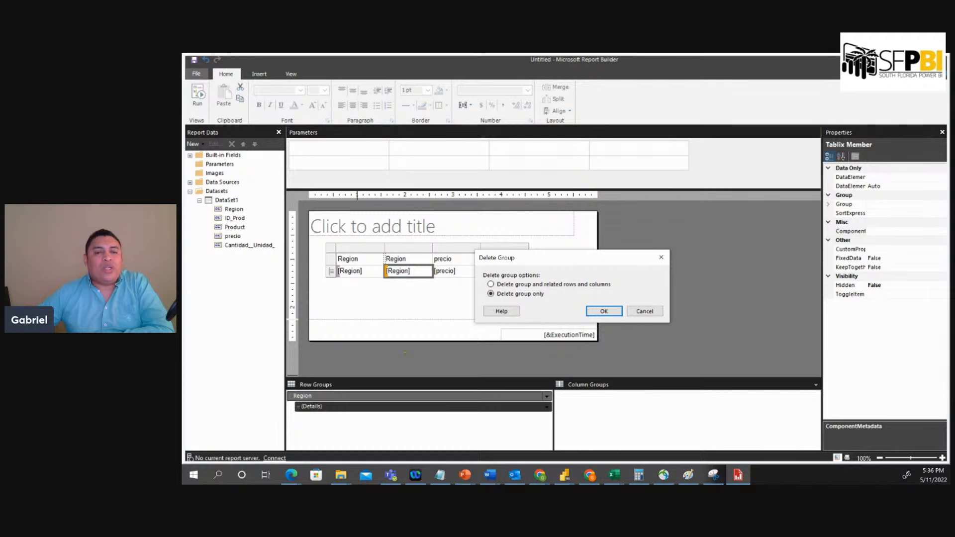
{"action": "left_click", "coordinate": [603, 311]}
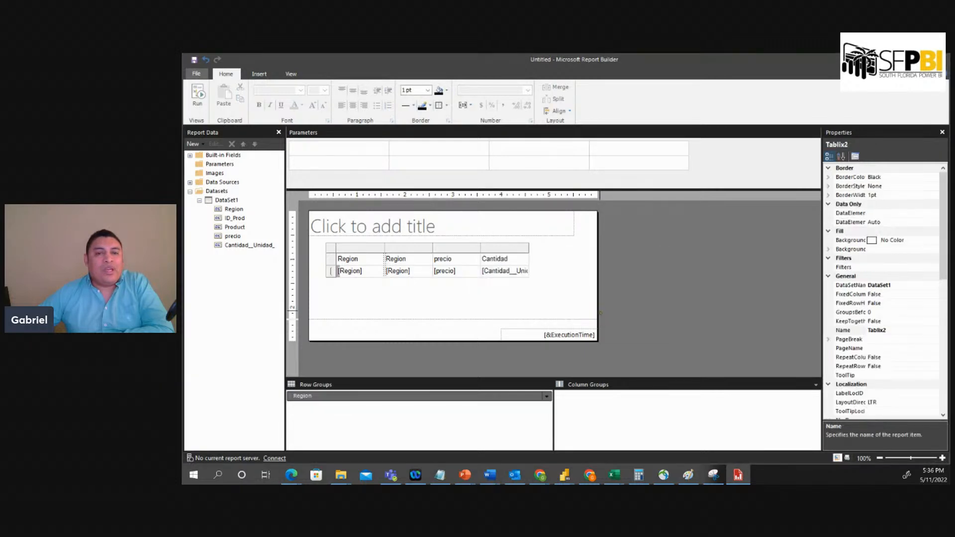
Run the report to check the table without its details group, and return to design view
{"action": "left_click", "coordinate": [357, 316]}
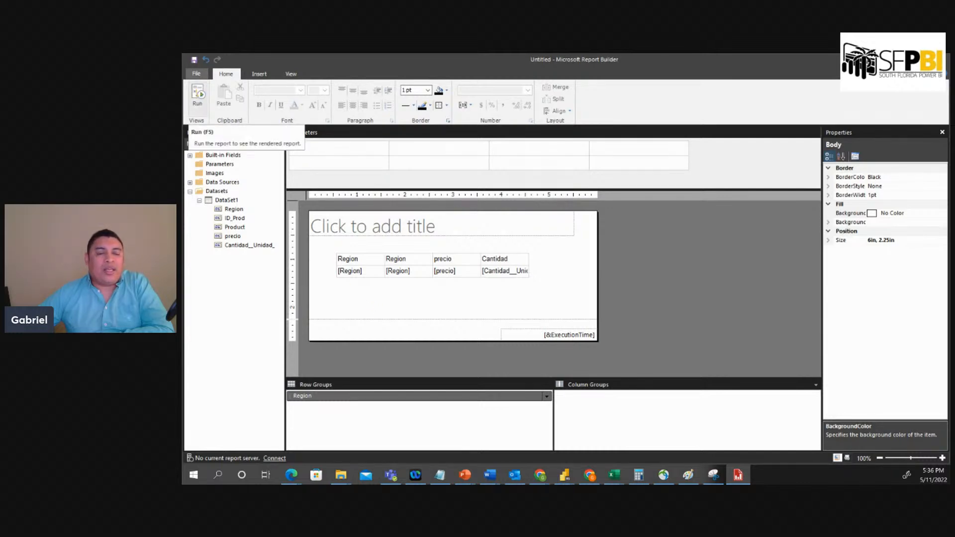
{"action": "left_click", "coordinate": [198, 97]}
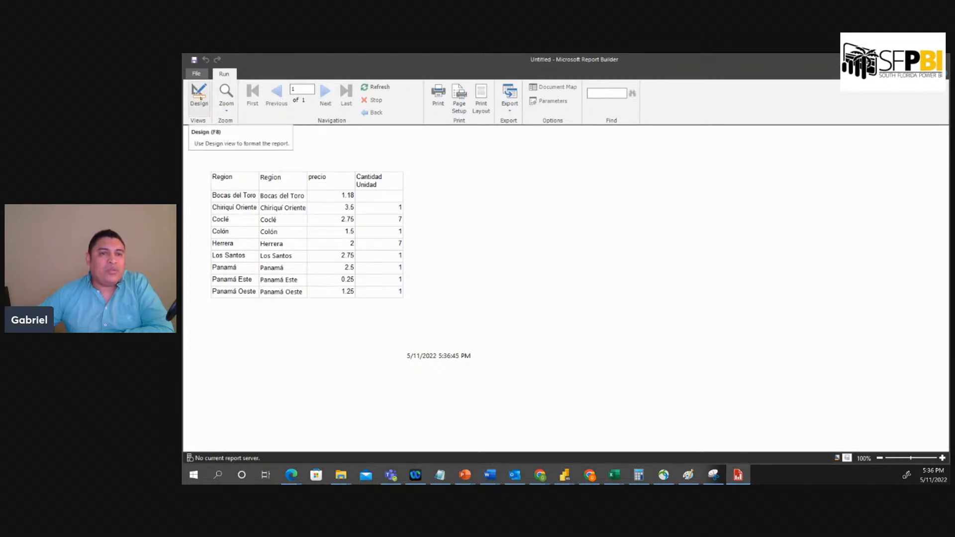
{"action": "left_click", "coordinate": [198, 94]}
Set the visibility of the table's second Region column to Hide when the report is initially run
{"action": "left_click", "coordinate": [412, 264]}
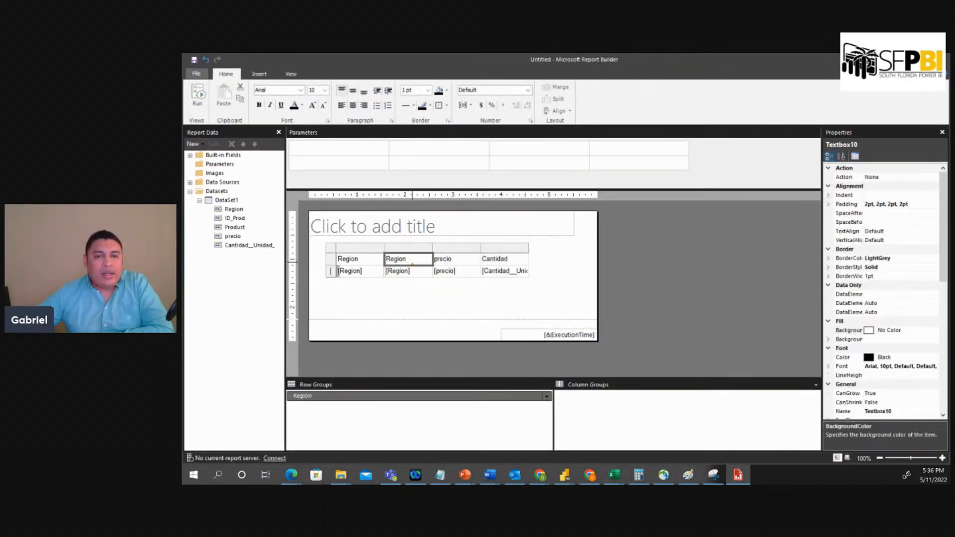
{"action": "right_click", "coordinate": [414, 249]}
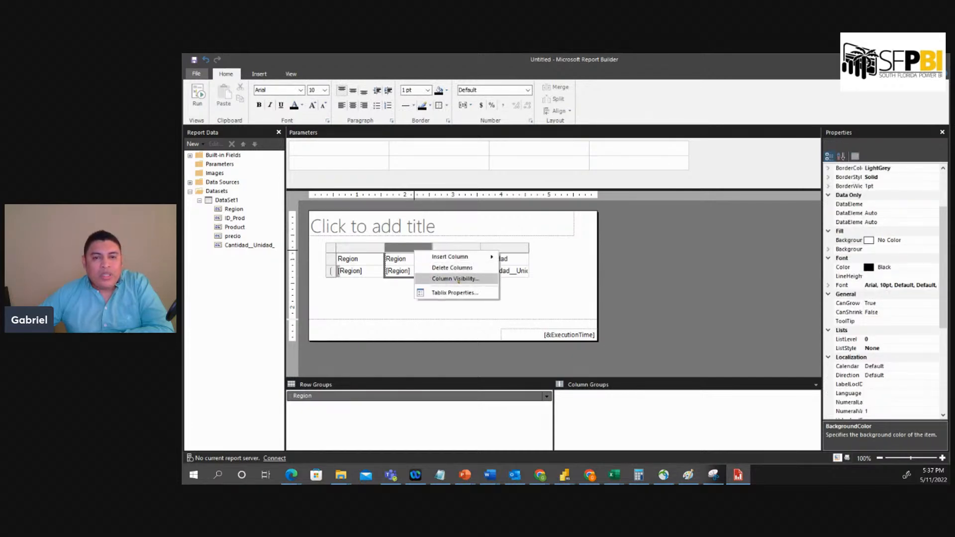
{"action": "left_click", "coordinate": [405, 259]}
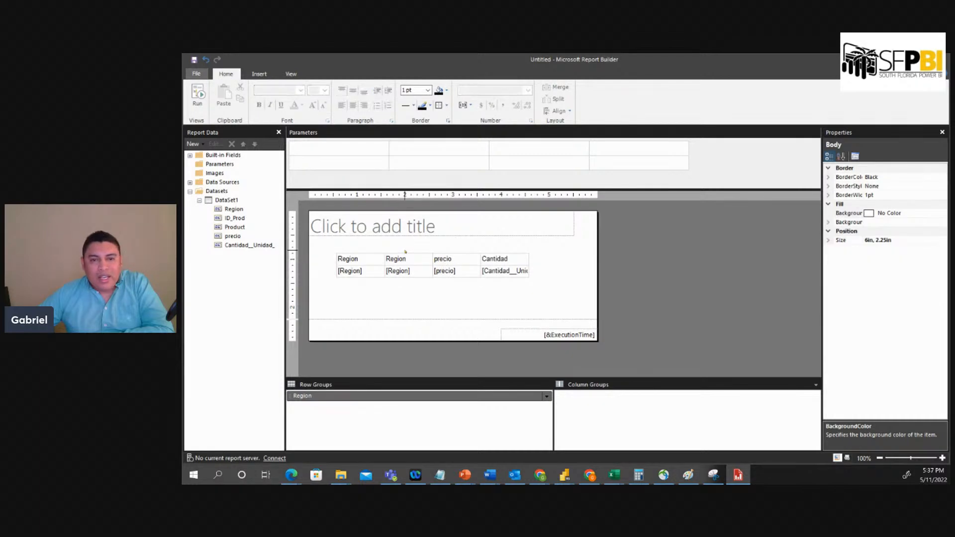
{"action": "left_click", "coordinate": [414, 248]}
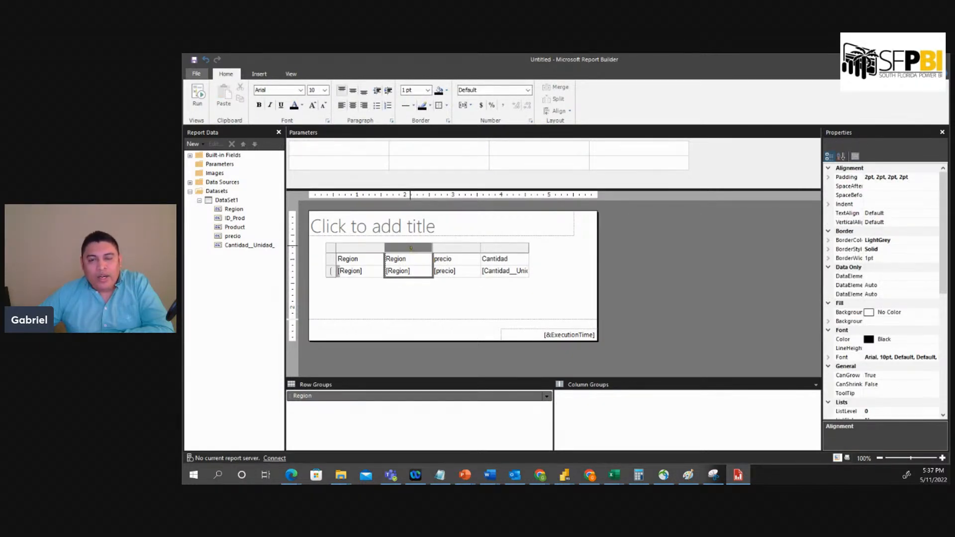
{"action": "right_click", "coordinate": [409, 248]}
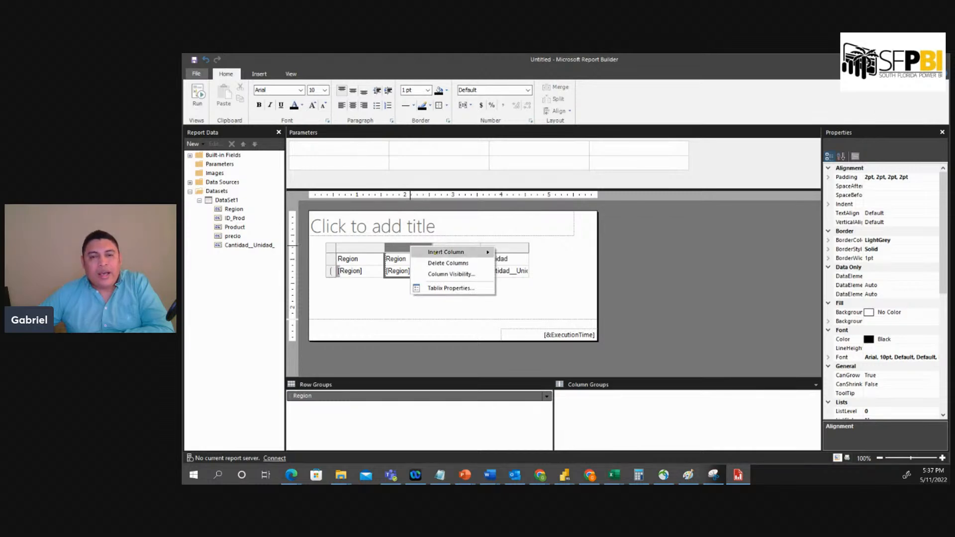
{"action": "mouse_move", "coordinate": [475, 255]}
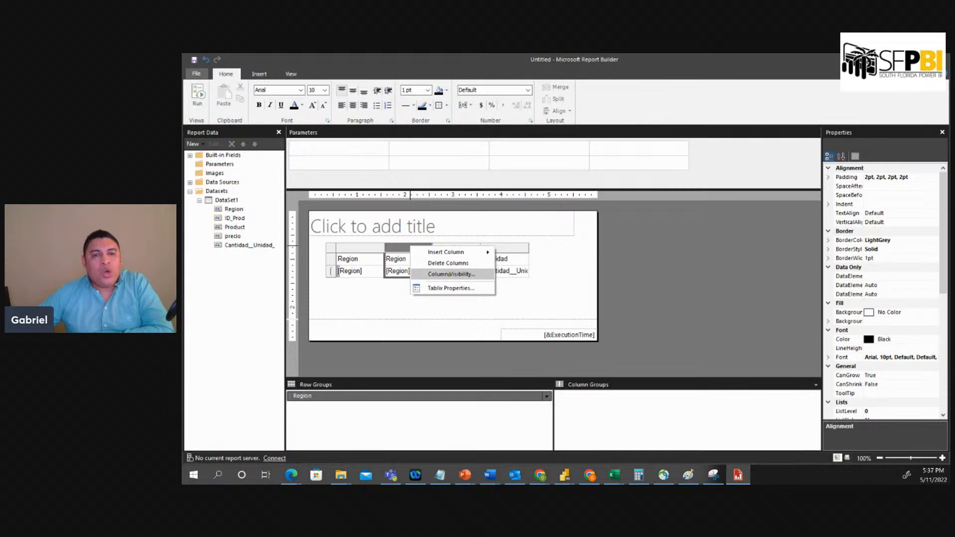
{"action": "left_click", "coordinate": [449, 274]}
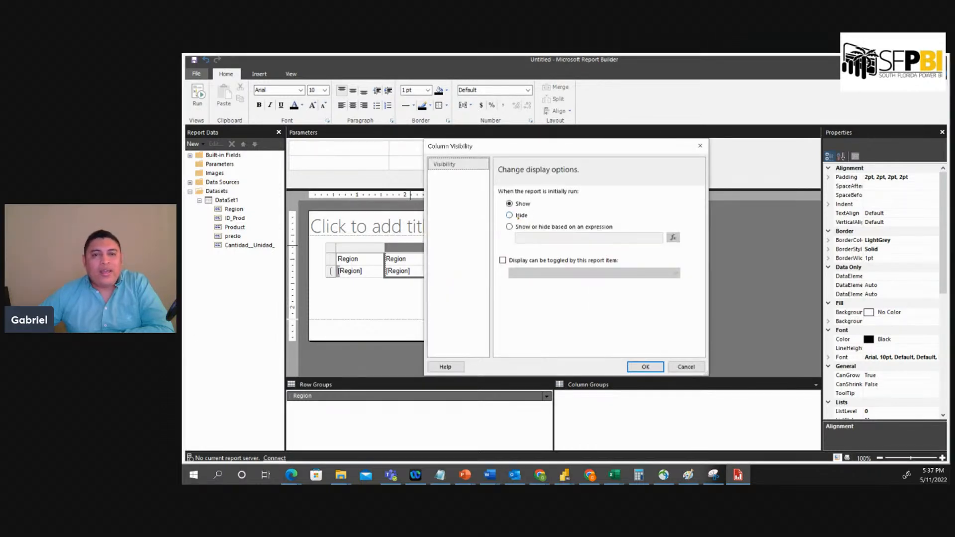
{"action": "left_click", "coordinate": [517, 215]}
{"action": "left_click", "coordinate": [645, 367]}
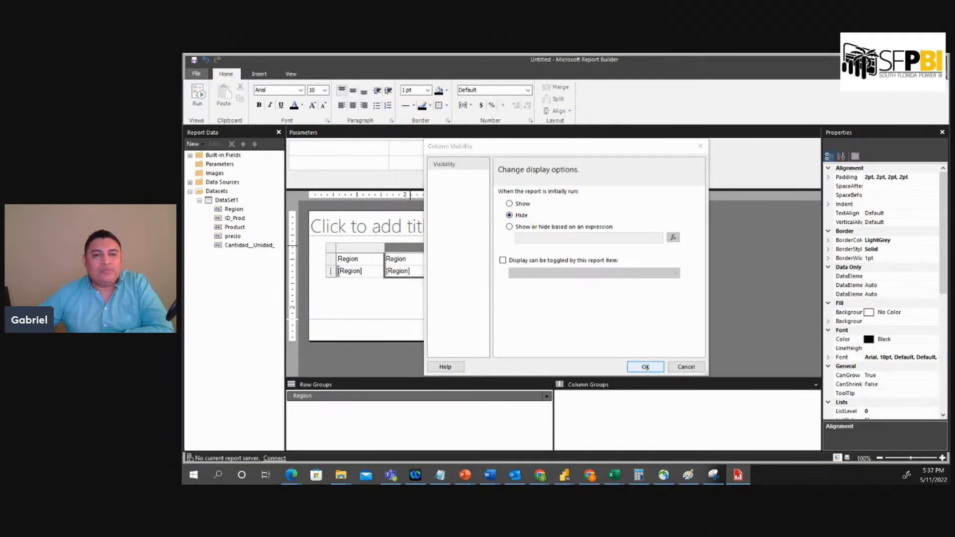
{"action": "left_click", "coordinate": [437, 311]}
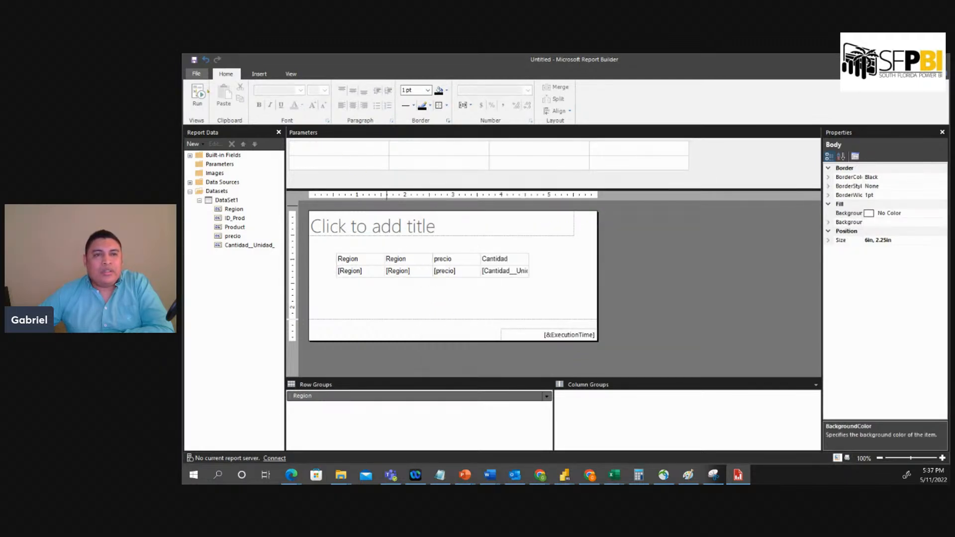
Run the report to check the table with the duplicate Region column hidden, and return to design view
{"action": "left_click", "coordinate": [198, 95]}
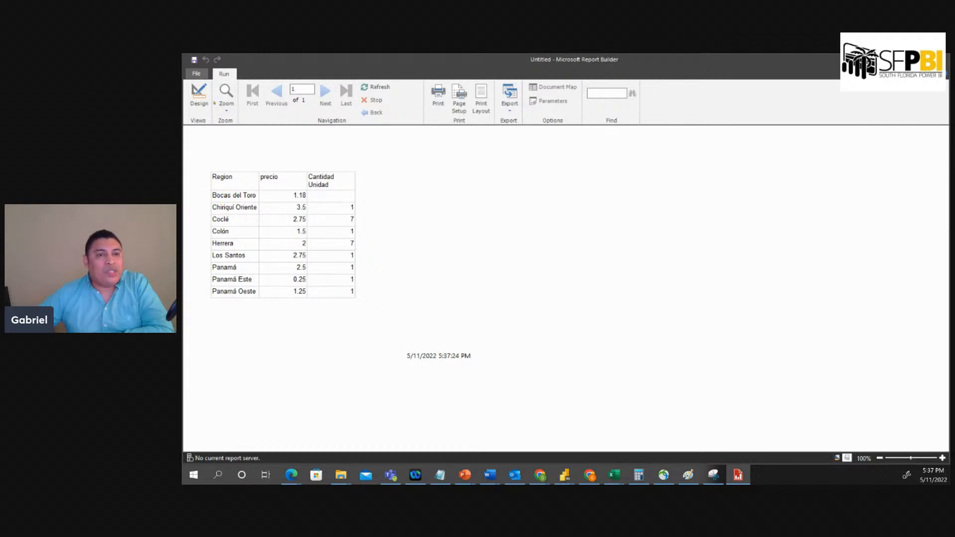
{"action": "left_click", "coordinate": [199, 95]}
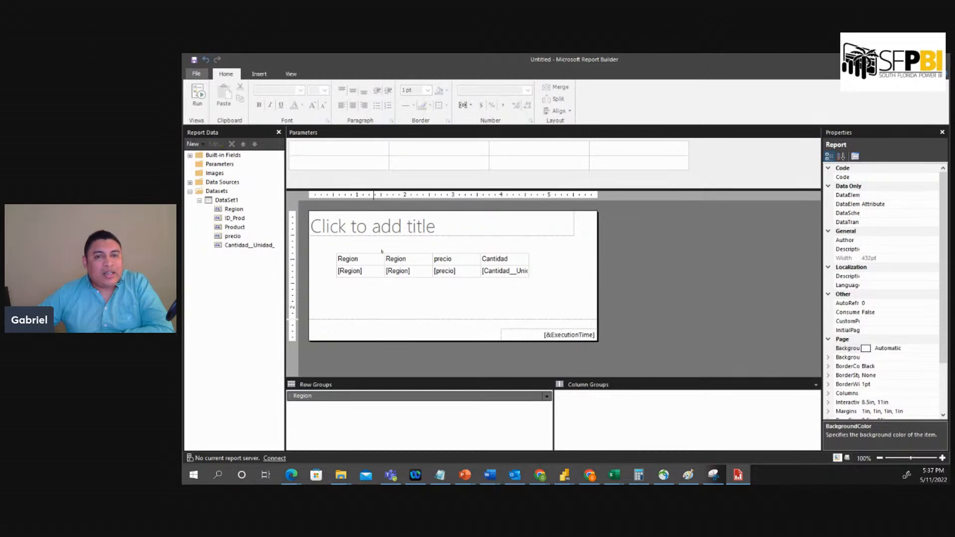
{"action": "left_click", "coordinate": [444, 288]}
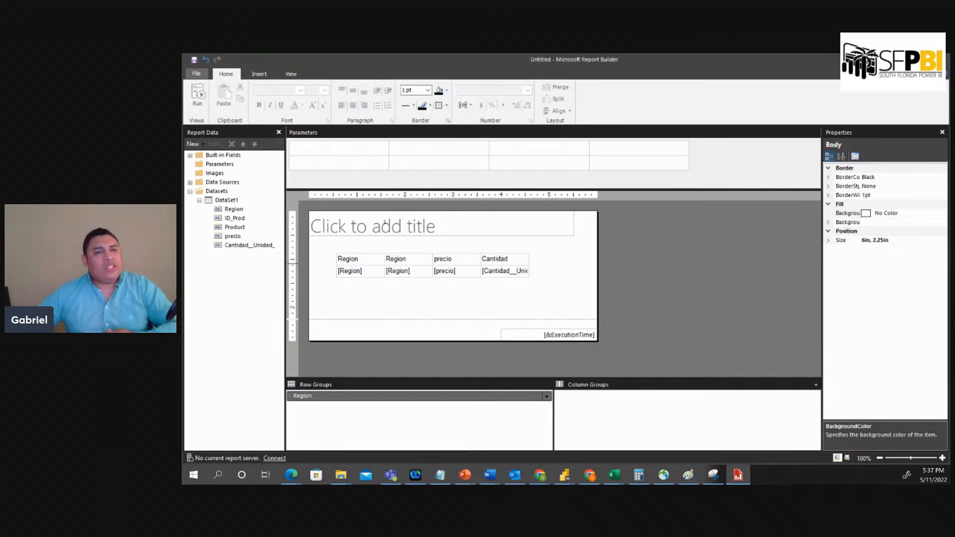
{"action": "left_click", "coordinate": [199, 96]}
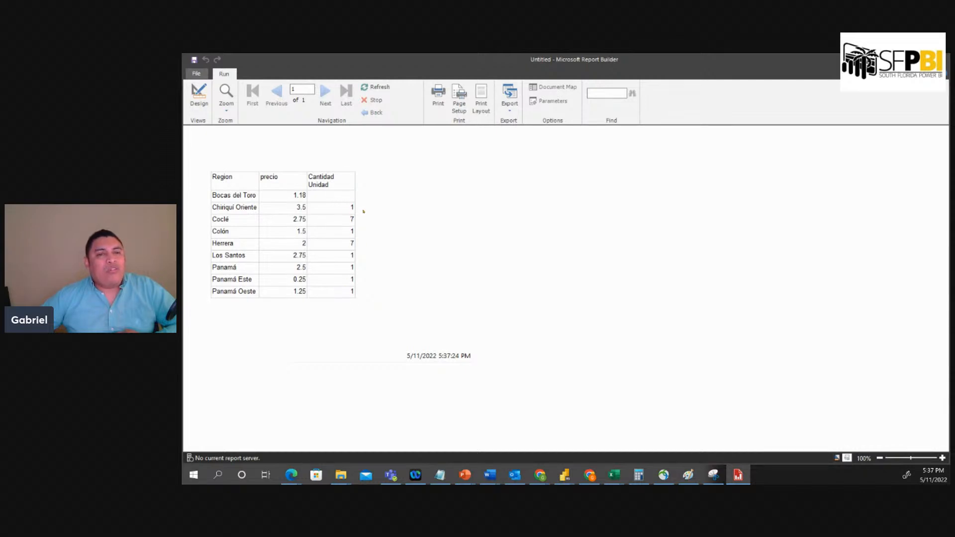
{"action": "left_click", "coordinate": [199, 94]}
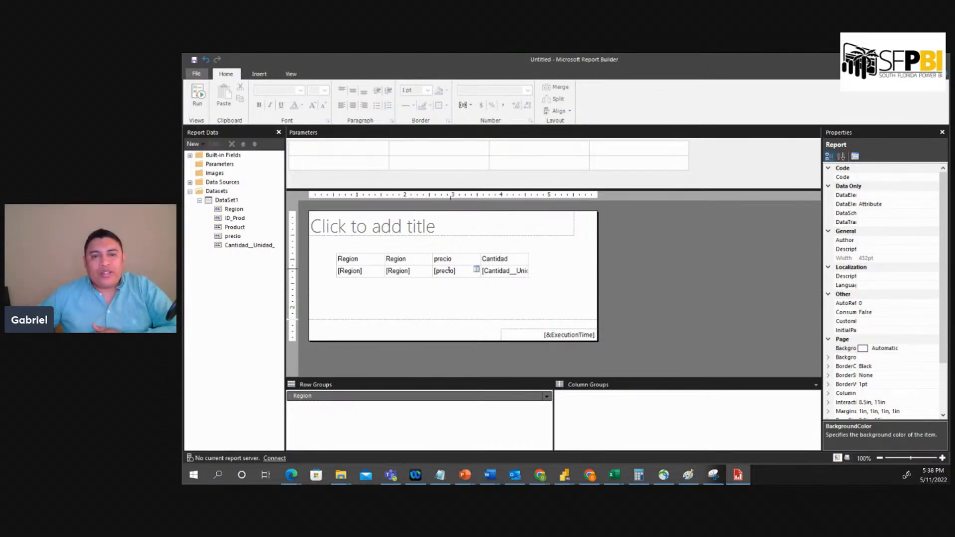
Open the expression of the [precio] cell and examine the available parameters, dataset fields, variables and operator categories
{"action": "right_click", "coordinate": [450, 271]}
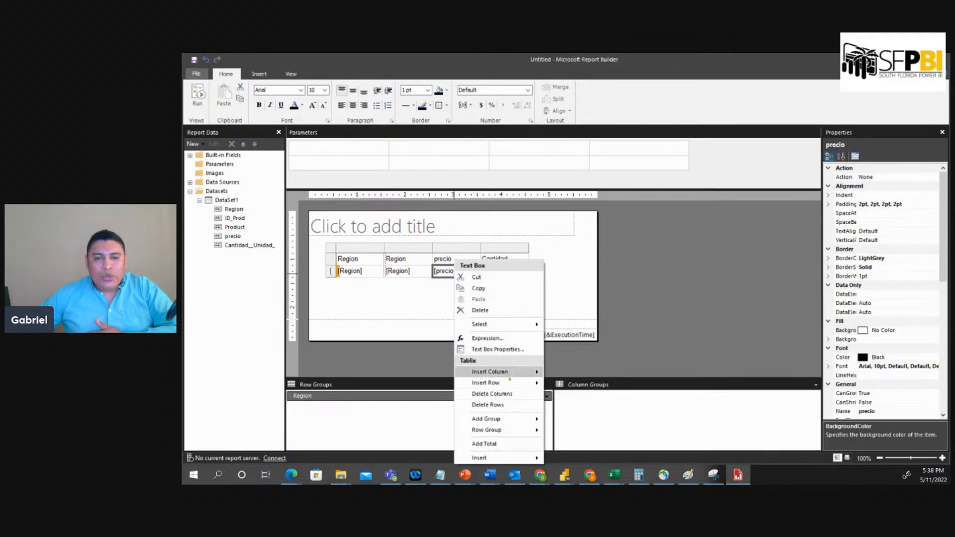
{"action": "mouse_move", "coordinate": [503, 420]}
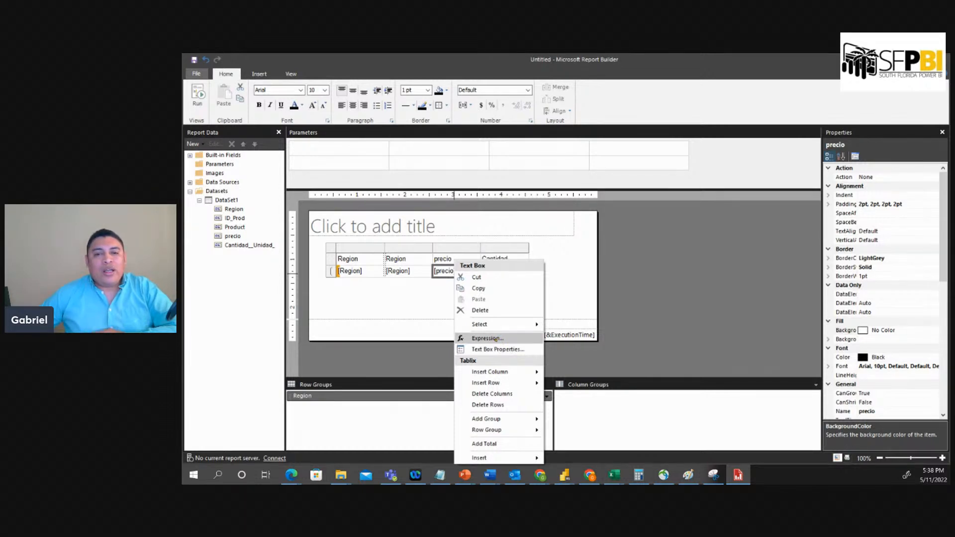
{"action": "left_click", "coordinate": [496, 339]}
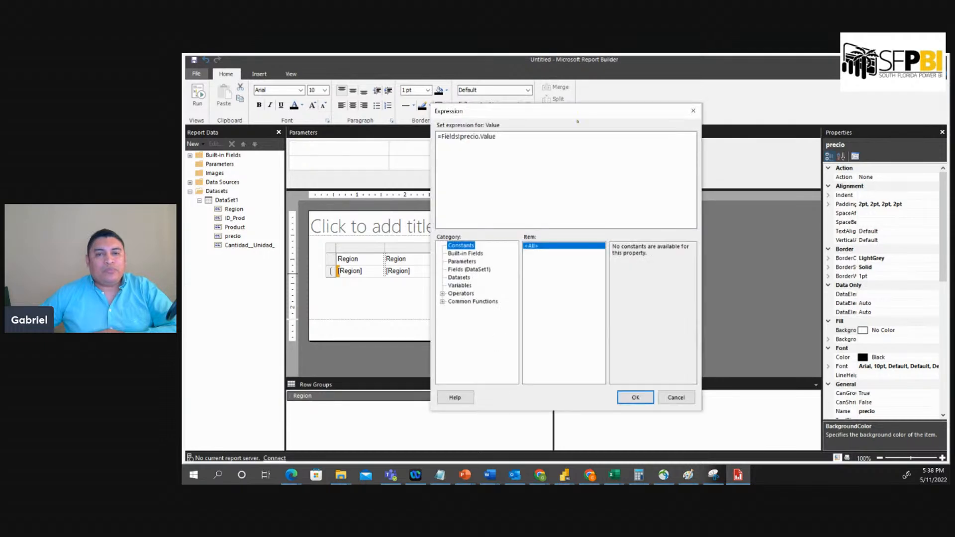
{"action": "left_click_drag", "start_coordinate": [558, 104], "coordinate": [671, 91]}
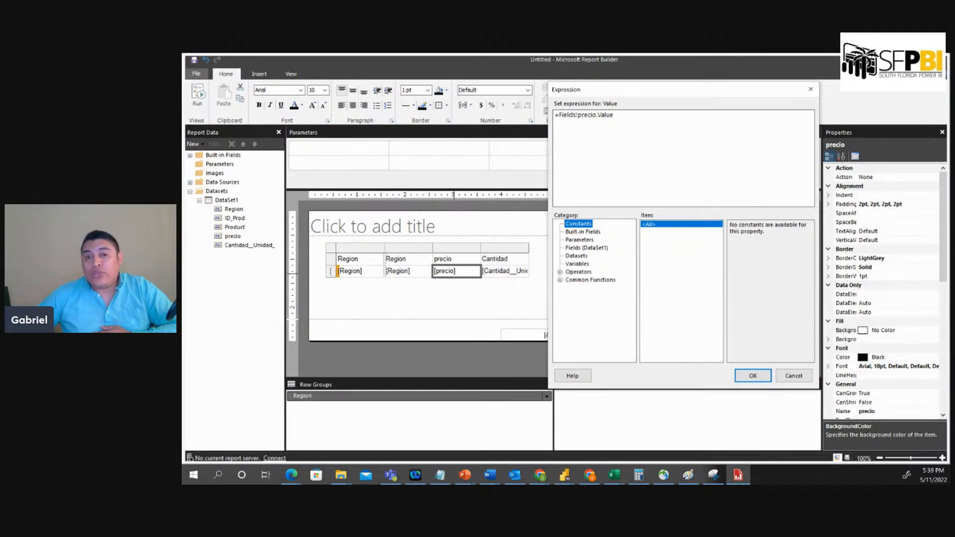
{"action": "left_click", "coordinate": [577, 240]}
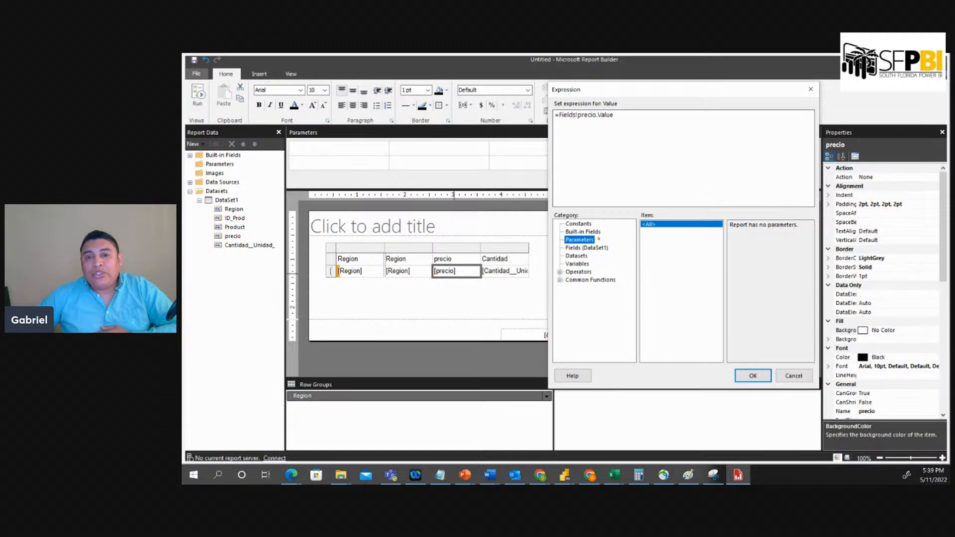
{"action": "left_click", "coordinate": [576, 248]}
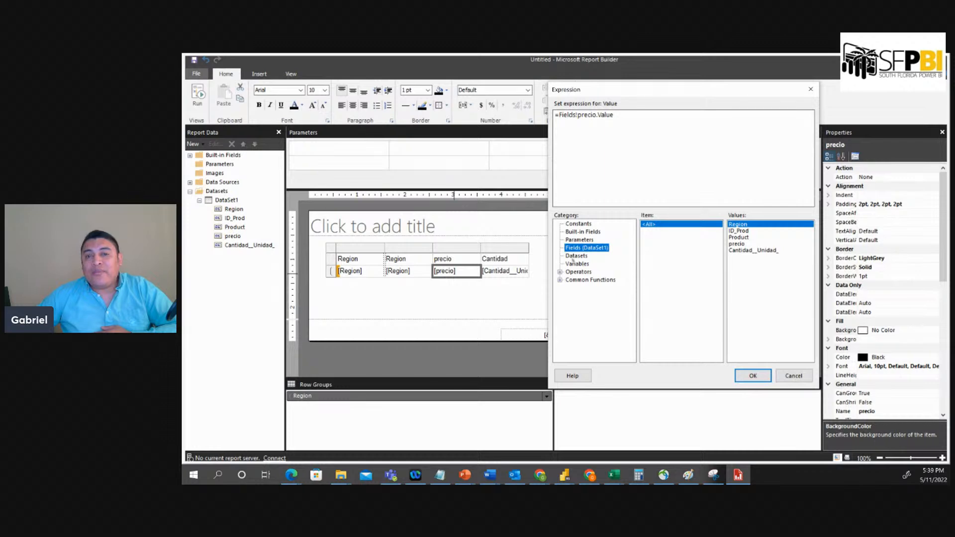
{"action": "left_click", "coordinate": [575, 264]}
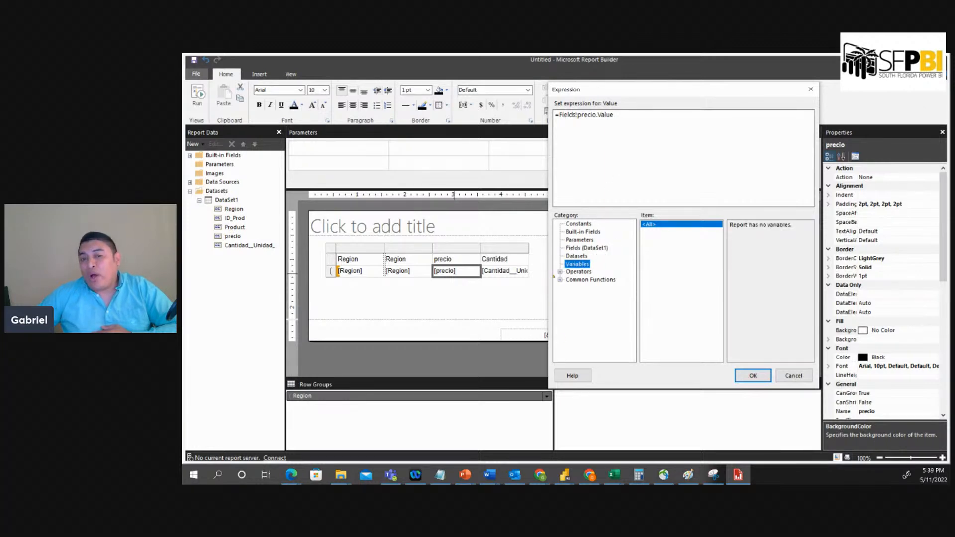
{"action": "left_click", "coordinate": [560, 272]}
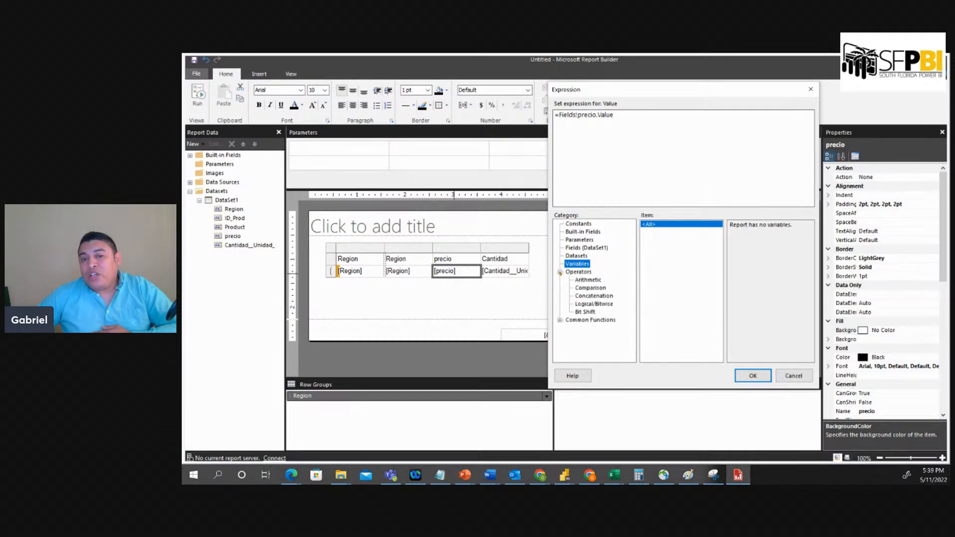
{"action": "left_click", "coordinate": [588, 280]}
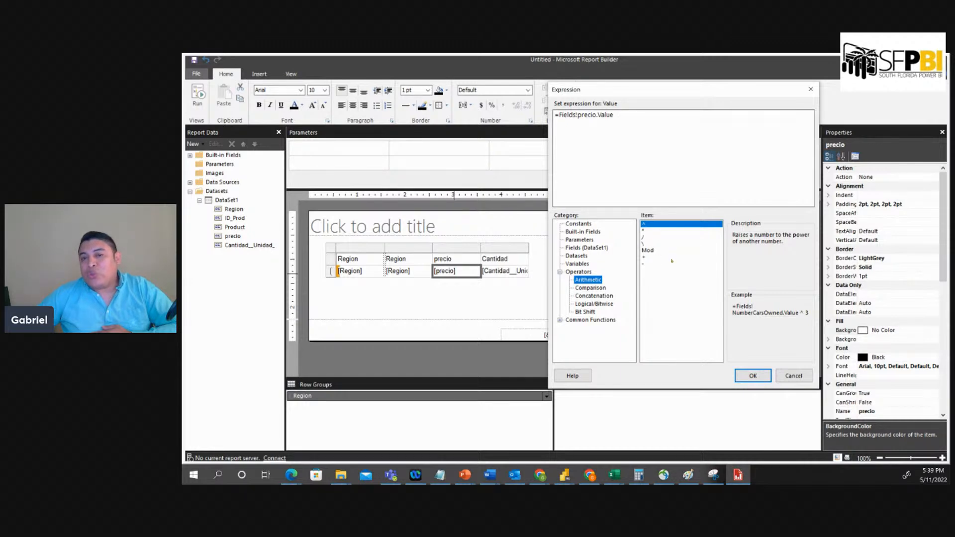
{"action": "left_click", "coordinate": [596, 288]}
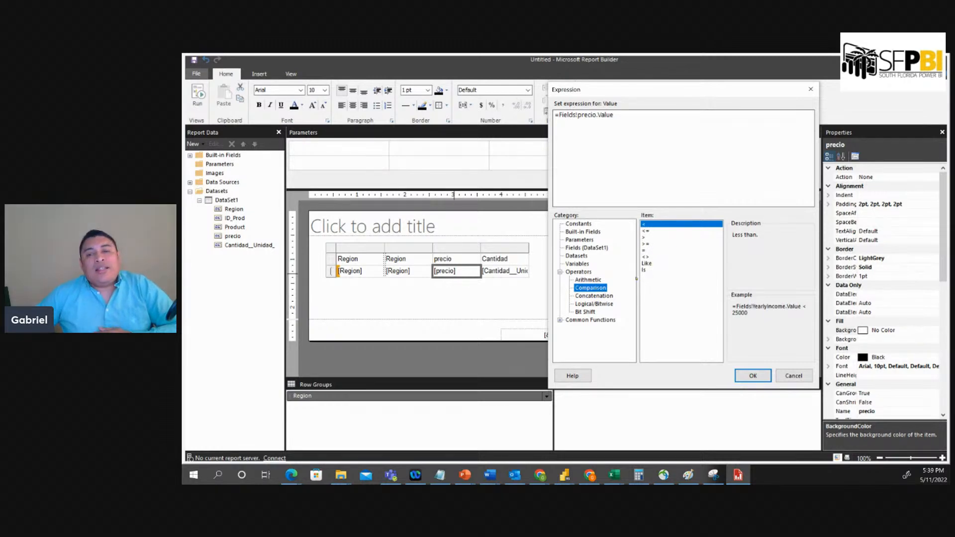
{"action": "left_click", "coordinate": [596, 296]}
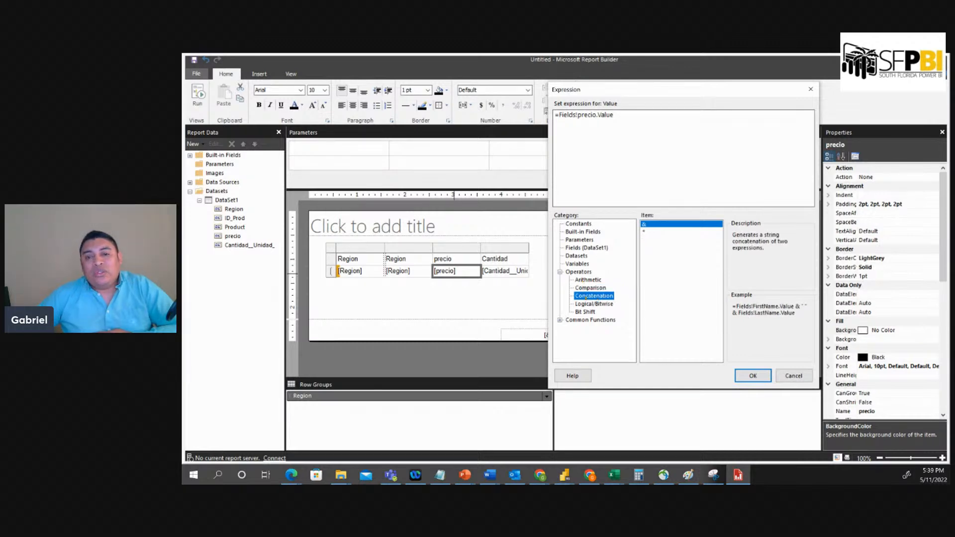
{"action": "left_click", "coordinate": [592, 304]}
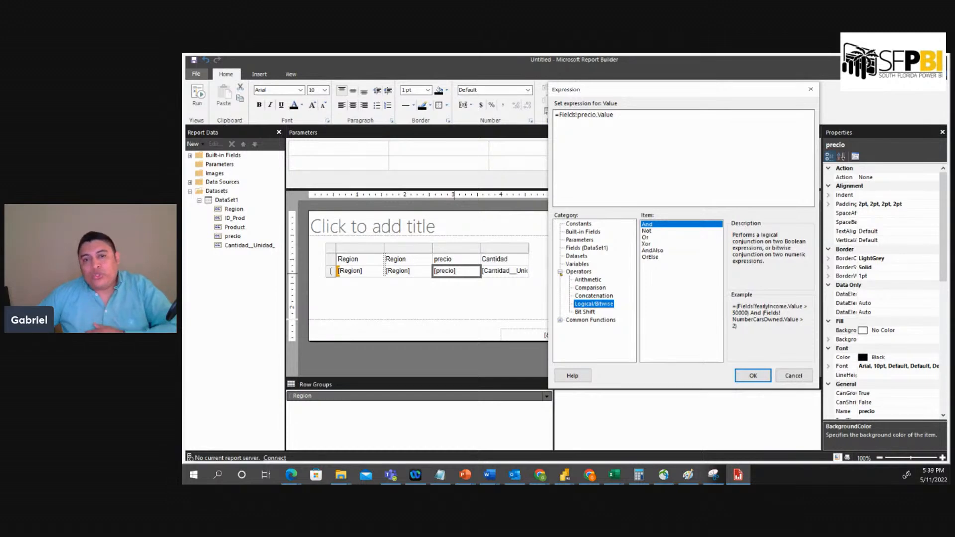
{"action": "left_click", "coordinate": [560, 272]}
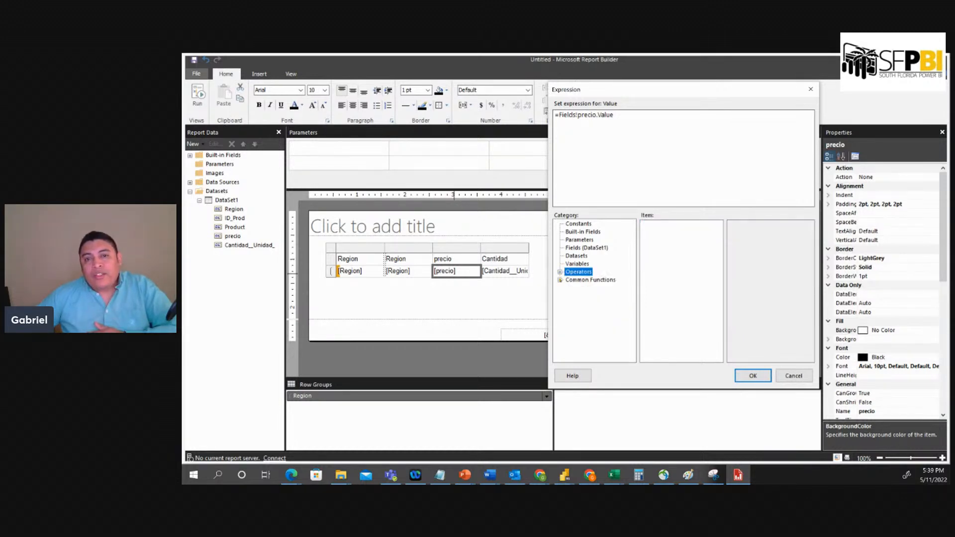
Examine the common functions for expressions, from Date & Time, Math and Inspection to Program Flow's IIf and the Aggregate functions
{"action": "left_click", "coordinate": [560, 280]}
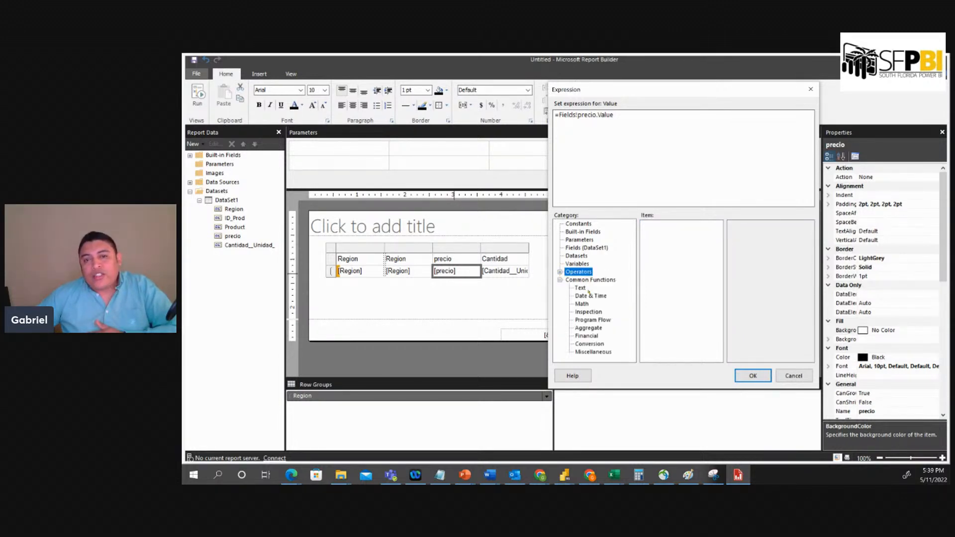
{"action": "left_click", "coordinate": [582, 289]}
{"action": "left_click", "coordinate": [591, 296]}
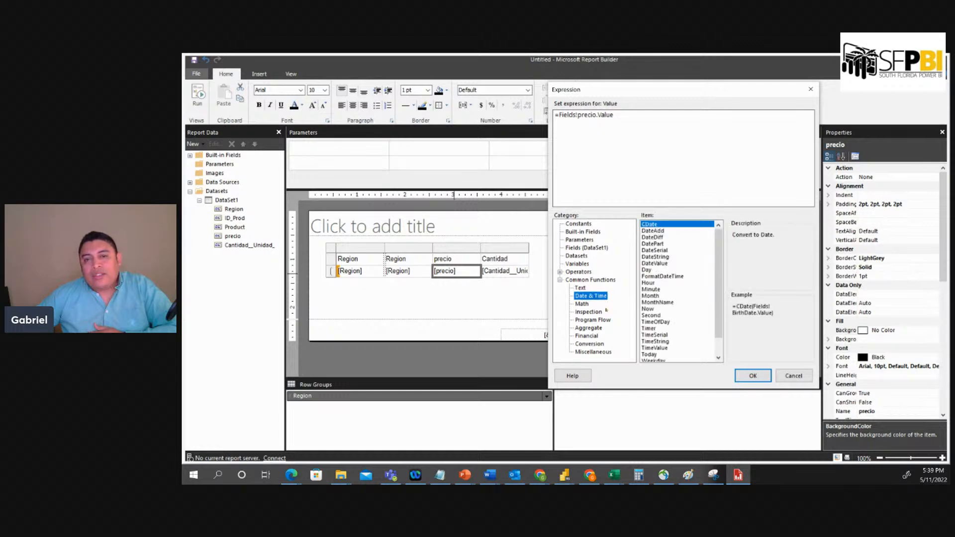
{"action": "left_click", "coordinate": [583, 304]}
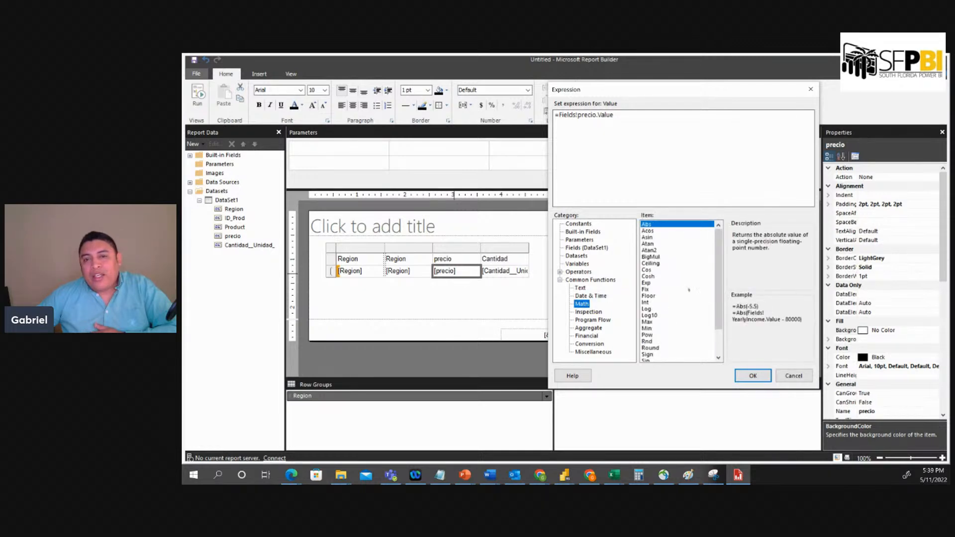
{"action": "scroll", "coordinate": [657, 298], "scroll_direction": "down", "scroll_amount": 2}
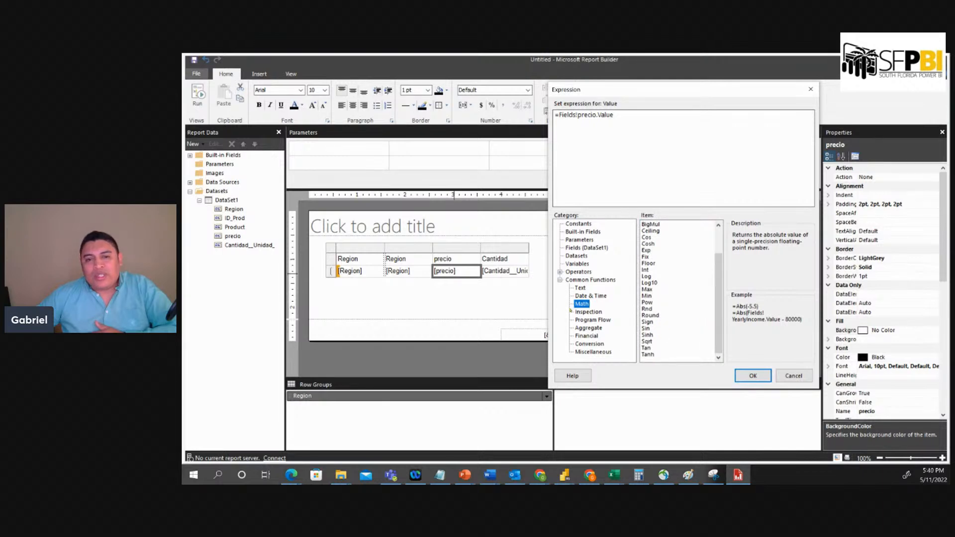
{"action": "left_click", "coordinate": [580, 312]}
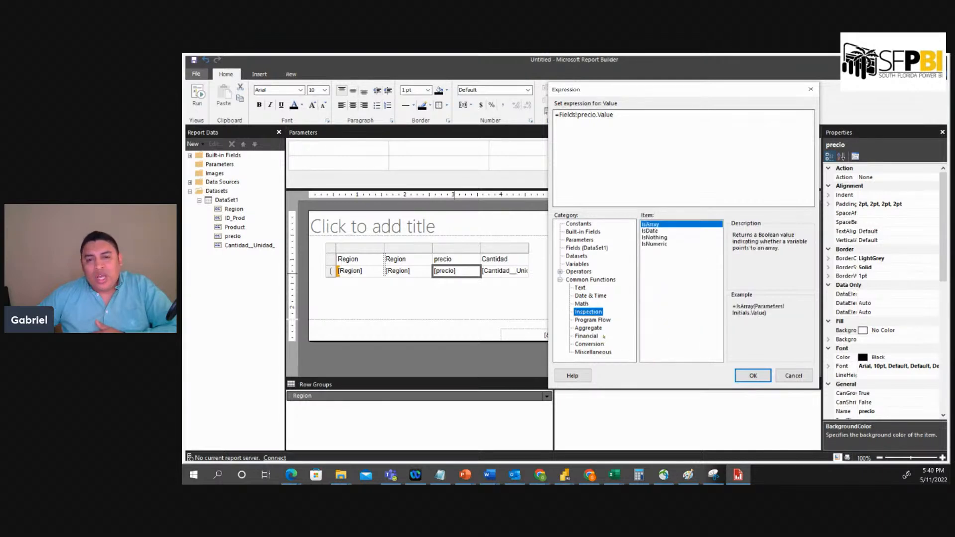
{"action": "left_click", "coordinate": [594, 320]}
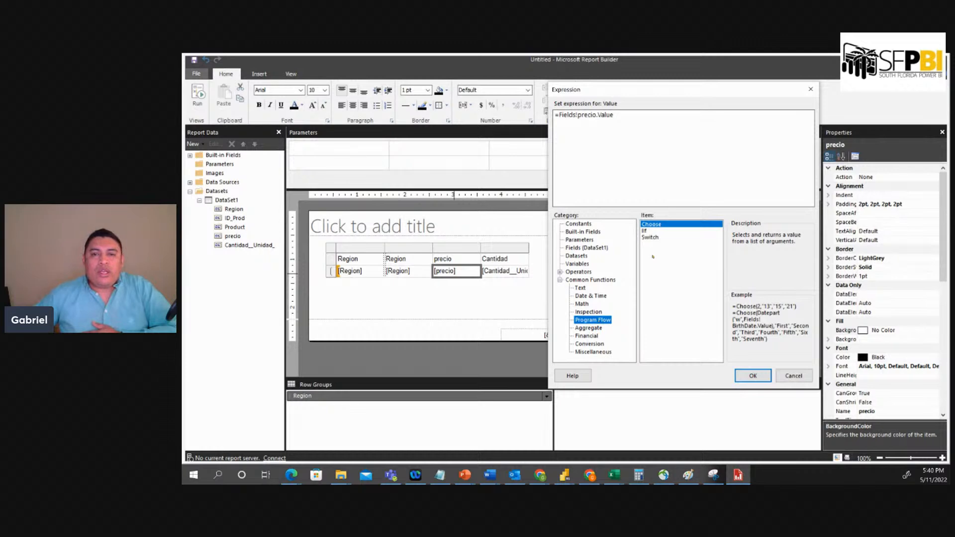
{"action": "left_click", "coordinate": [645, 231]}
{"action": "left_click", "coordinate": [633, 152]}
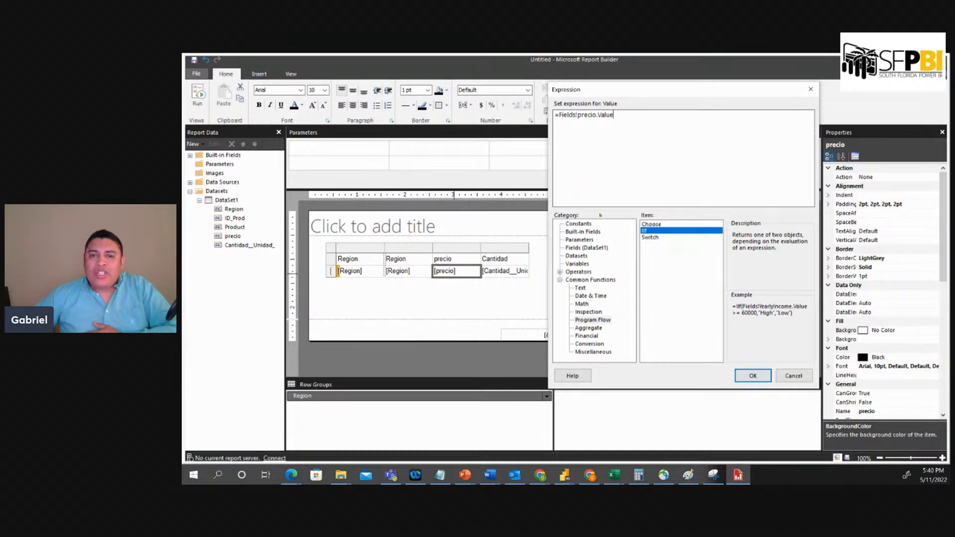
{"action": "left_click", "coordinate": [584, 296]}
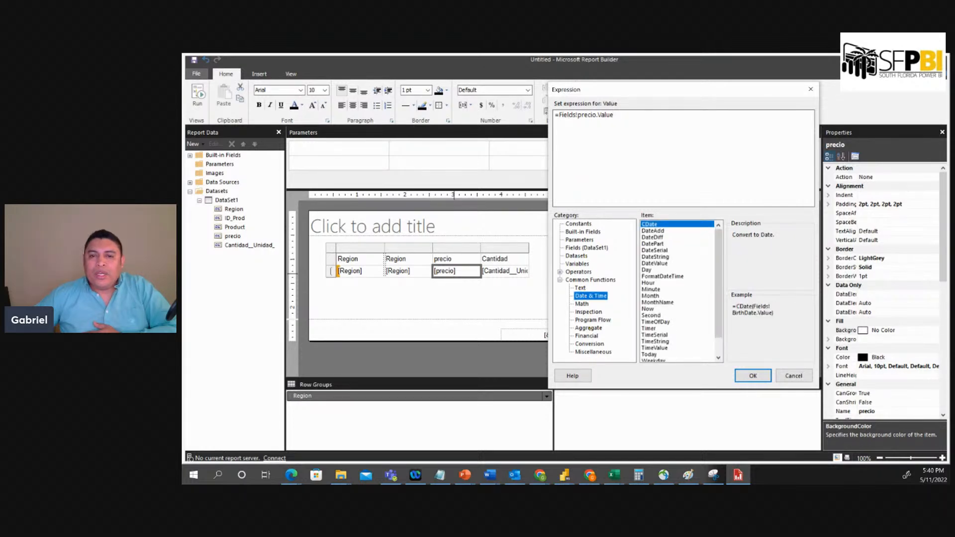
{"action": "left_click", "coordinate": [589, 327]}
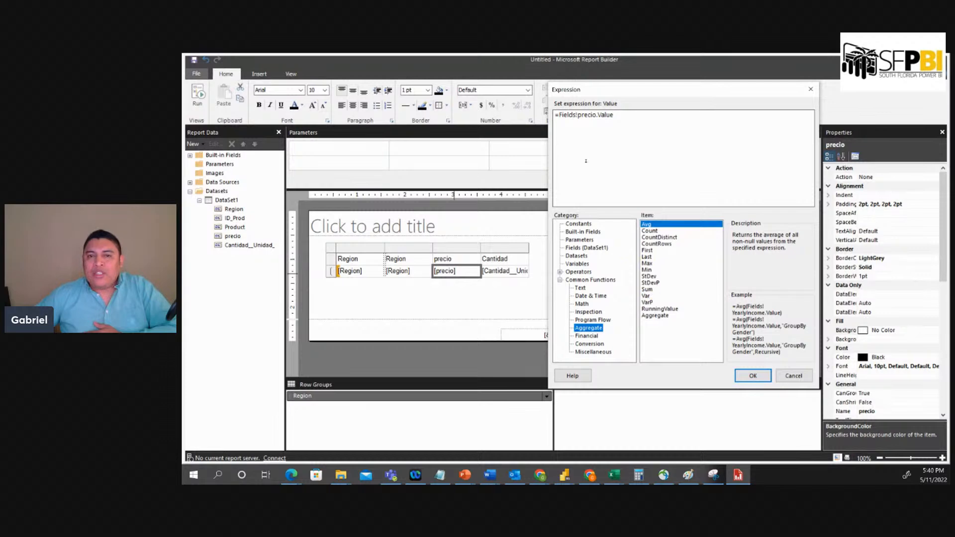
Wrap the precio field reference in a Sum function so the expression reads =Sum(Fields!precio.Value)
{"action": "left_click", "coordinate": [560, 115]}
{"action": "type", "text": "Su"}
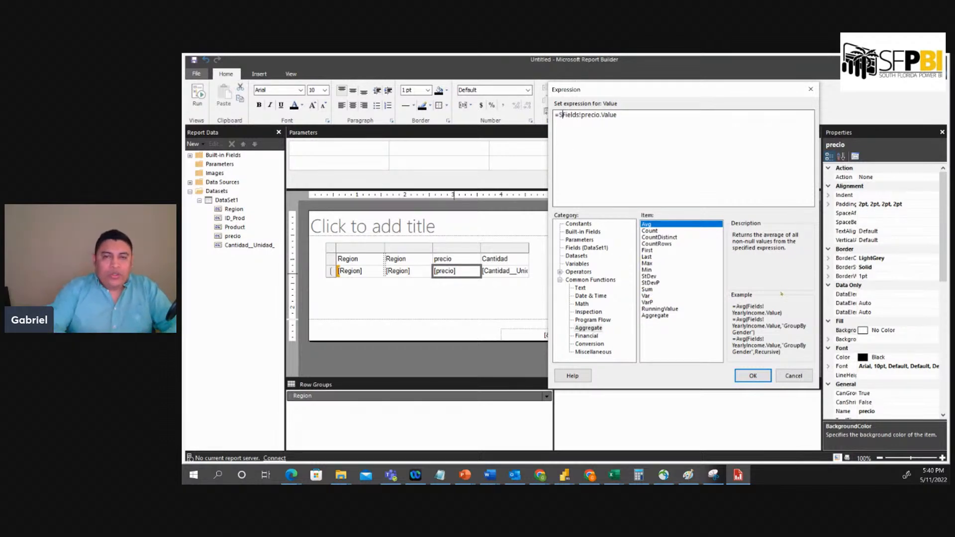
{"action": "type", "text": "m("}
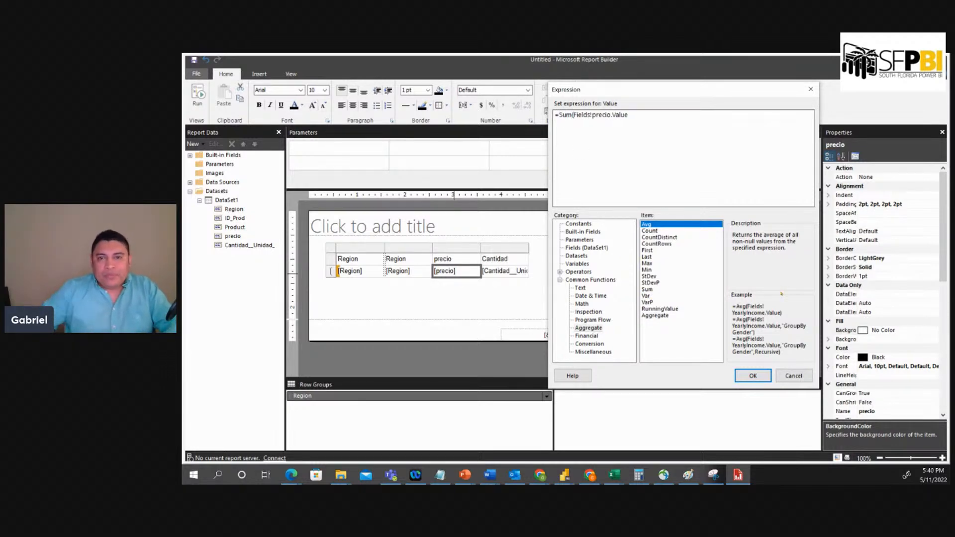
{"action": "left_click", "coordinate": [628, 119]}
{"action": "type", "text": ")"}
Insert the aggregate Sum function below the expression, examine its syntax examples, and remove the inserted text
{"action": "key", "text": "Return"}
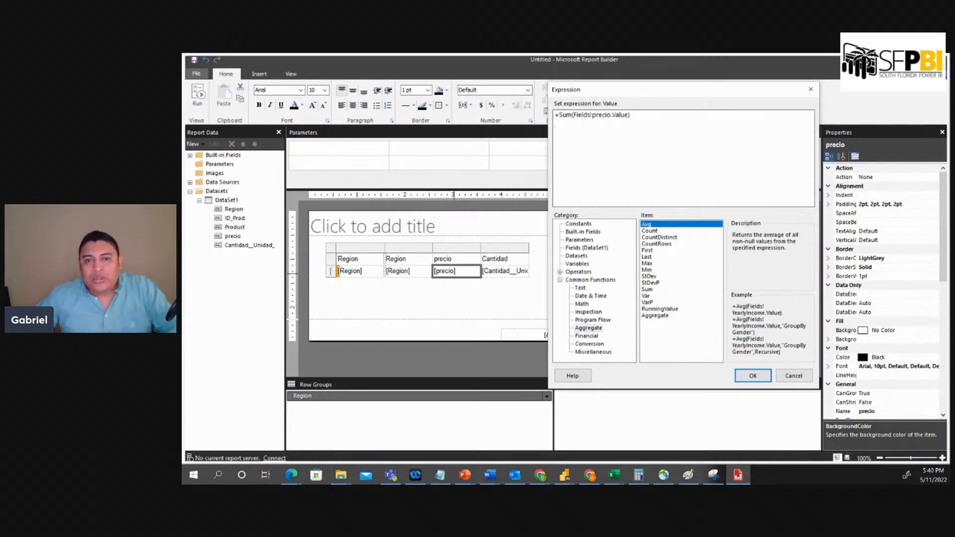
{"action": "left_click", "coordinate": [649, 289]}
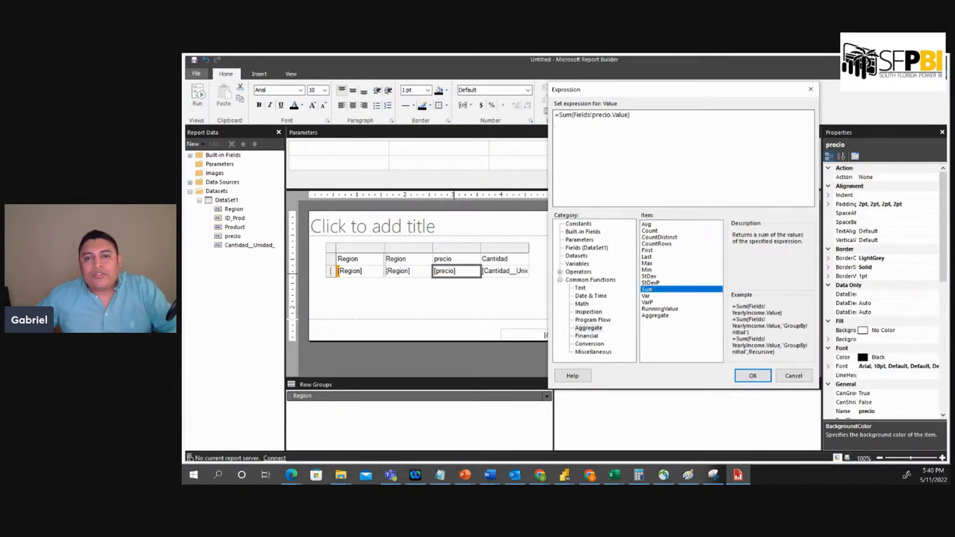
{"action": "double_click", "coordinate": [649, 290]}
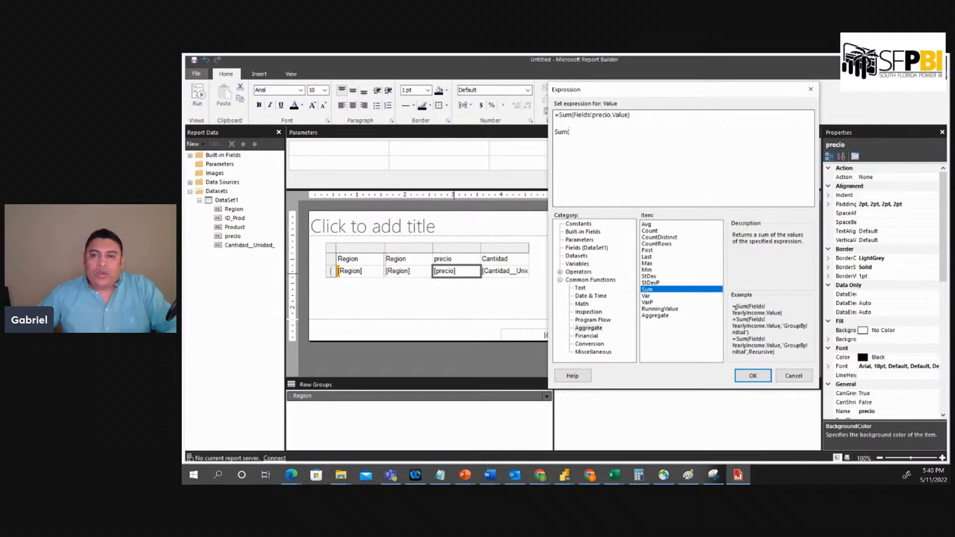
{"action": "left_click_drag", "start_coordinate": [732, 306], "coordinate": [783, 352]}
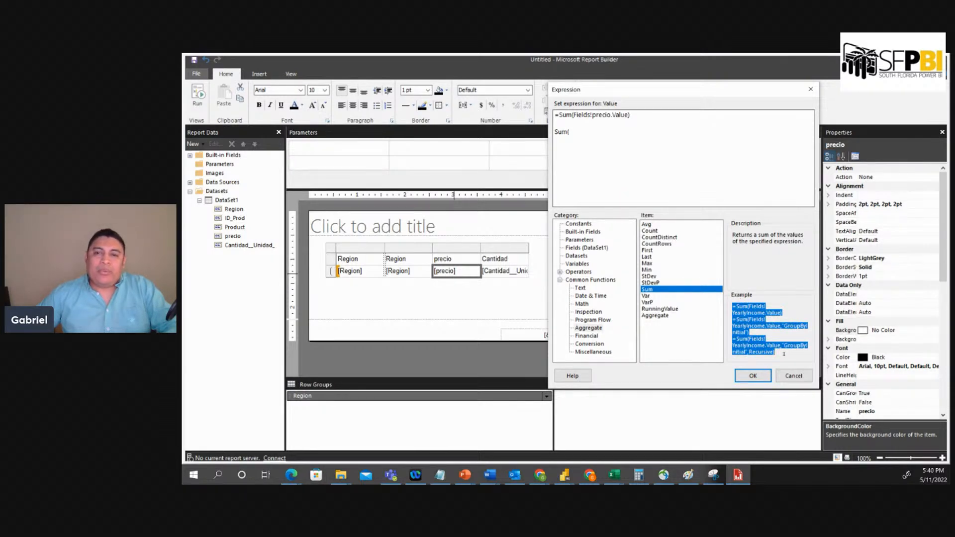
{"action": "left_click", "coordinate": [593, 133]}
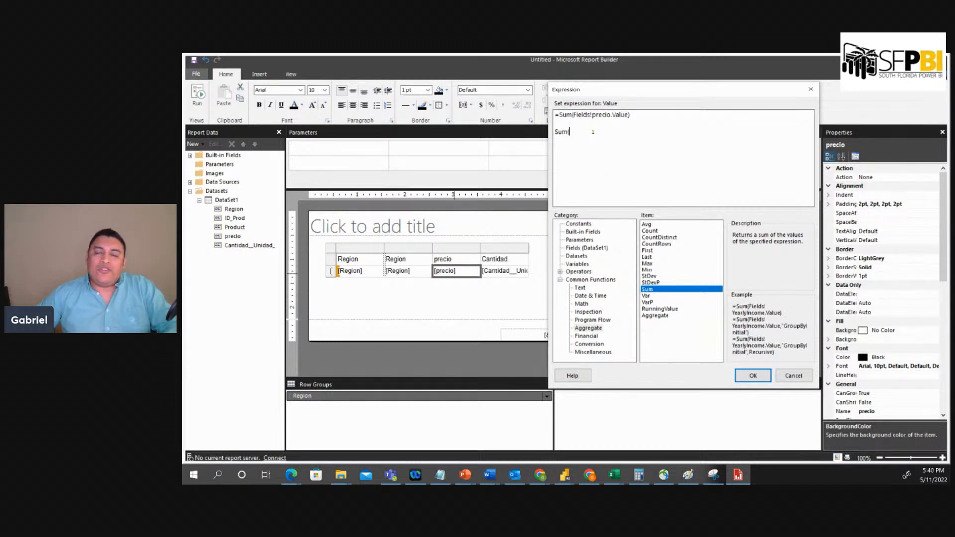
{"action": "left_click_drag", "start_coordinate": [590, 131], "coordinate": [555, 132]}
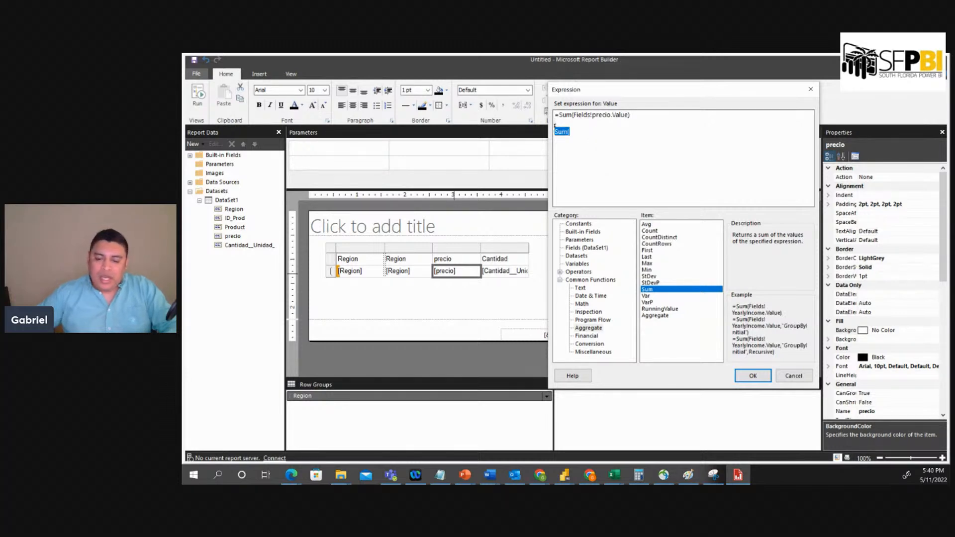
{"action": "key", "text": "BackSpace"}
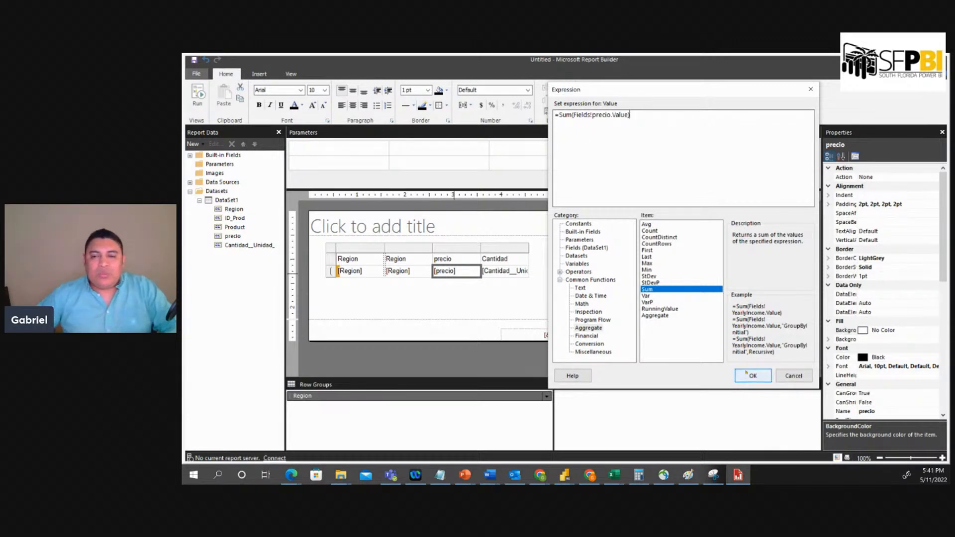
Apply the Sum expression to the table's precio cell
{"action": "left_click", "coordinate": [751, 376]}
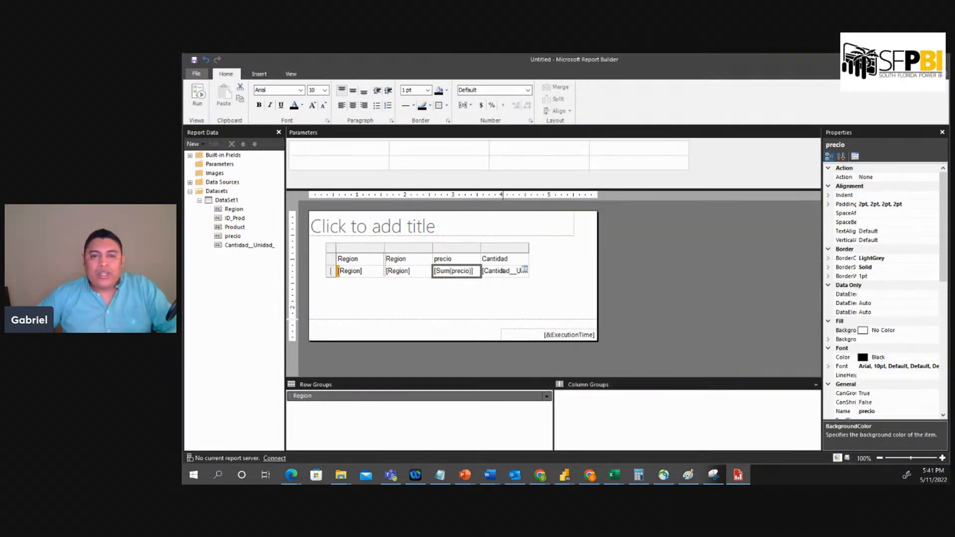
{"action": "left_click", "coordinate": [460, 290]}
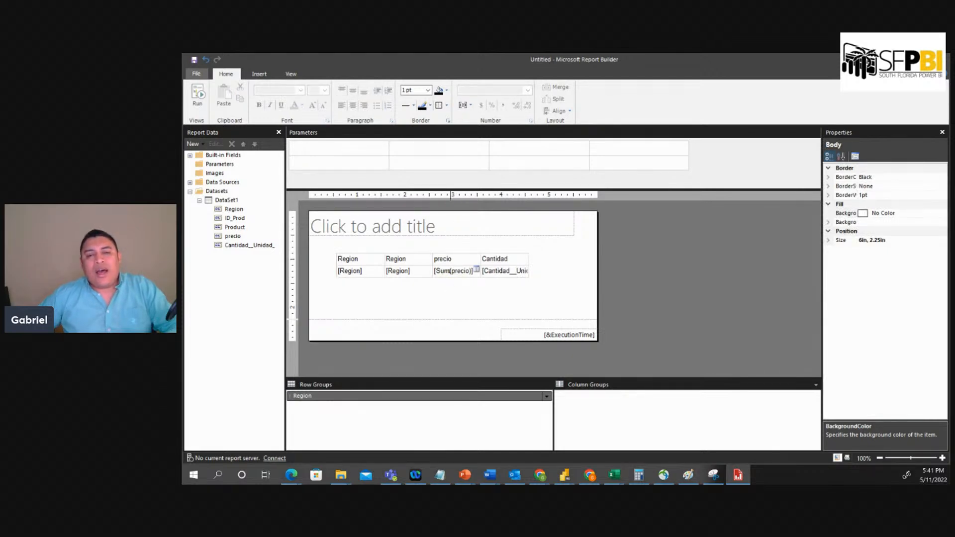
Open the expression of the table's Cantidad value cell and insert the Program Flow function IIf below the field reference
{"action": "double_click", "coordinate": [484, 270]}
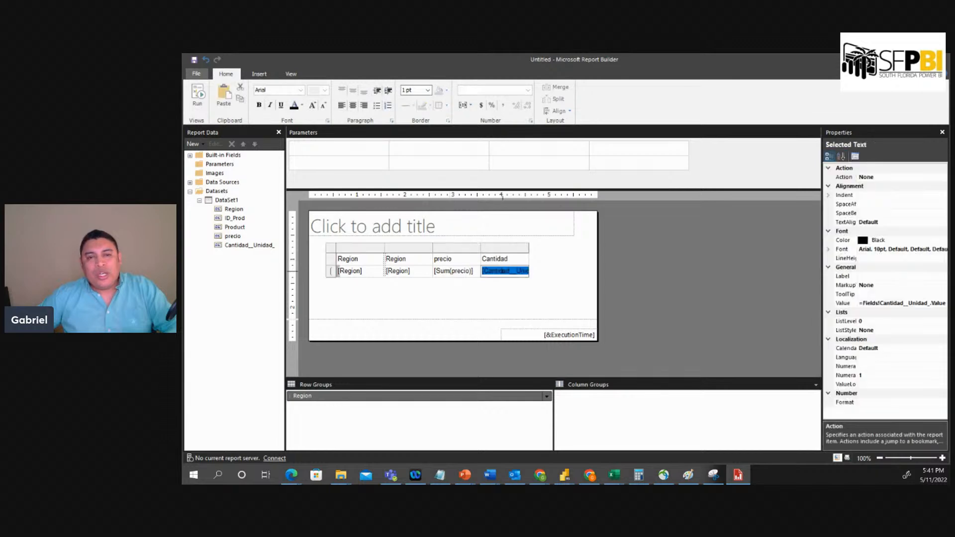
{"action": "left_click", "coordinate": [531, 288]}
{"action": "right_click", "coordinate": [510, 271]}
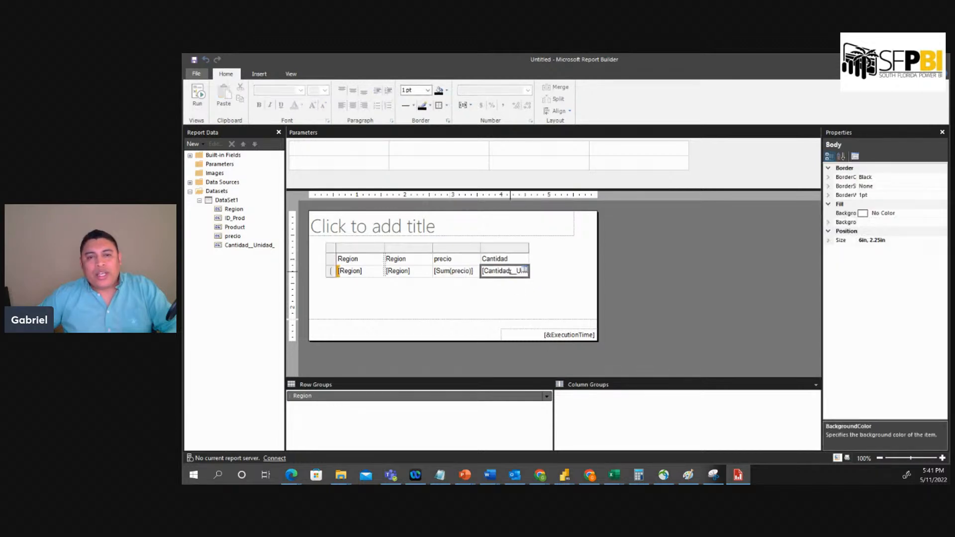
{"action": "left_click", "coordinate": [544, 338]}
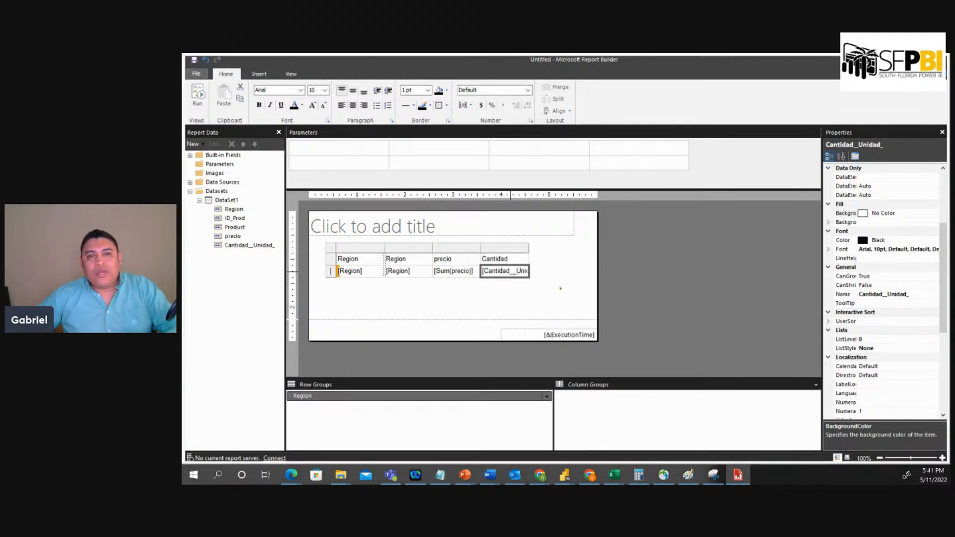
{"action": "left_click", "coordinate": [442, 137]}
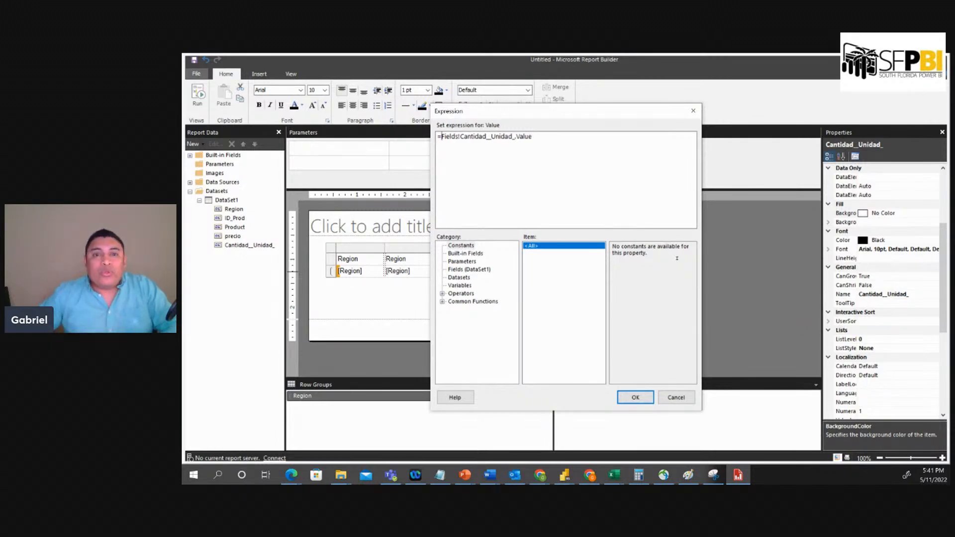
{"action": "left_click", "coordinate": [575, 135]}
{"action": "key", "text": "Return"}
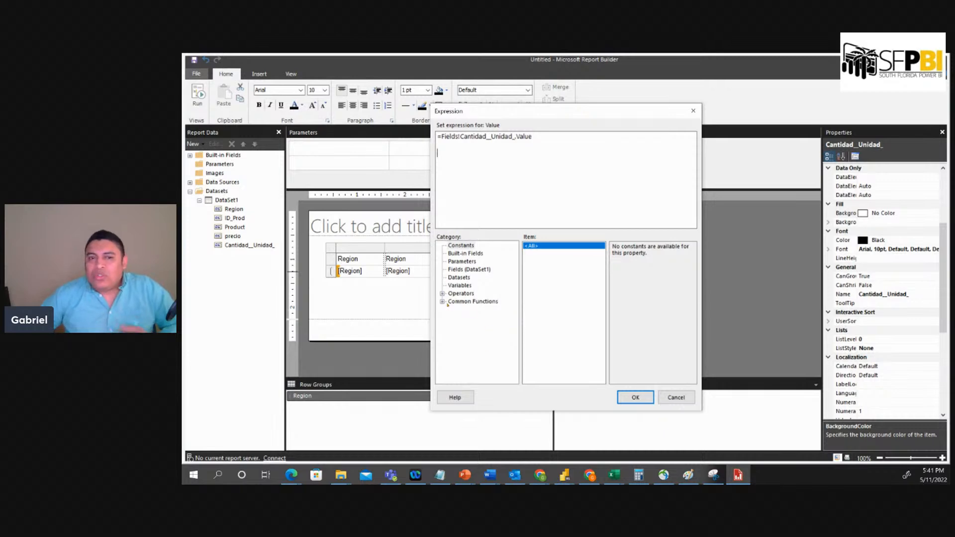
{"action": "left_click", "coordinate": [442, 301]}
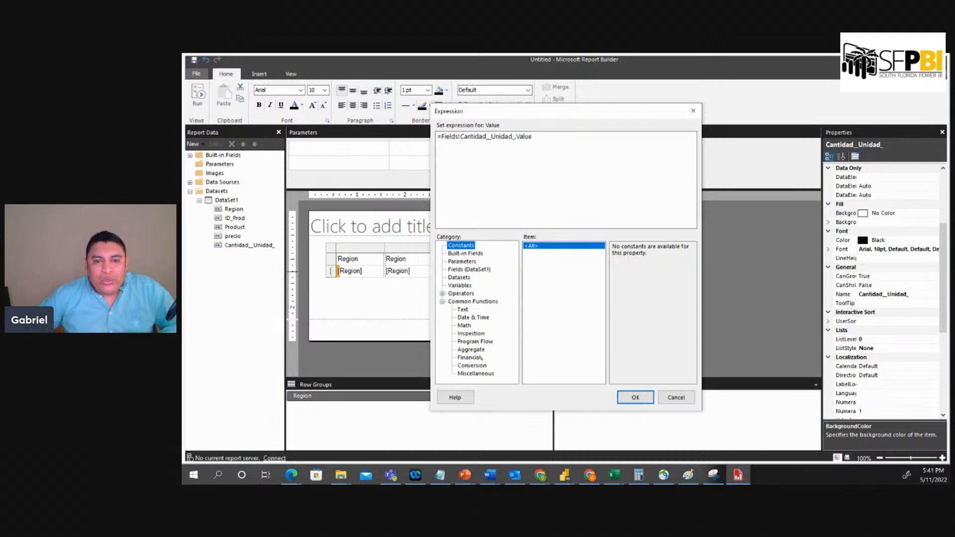
{"action": "left_click", "coordinate": [485, 342]}
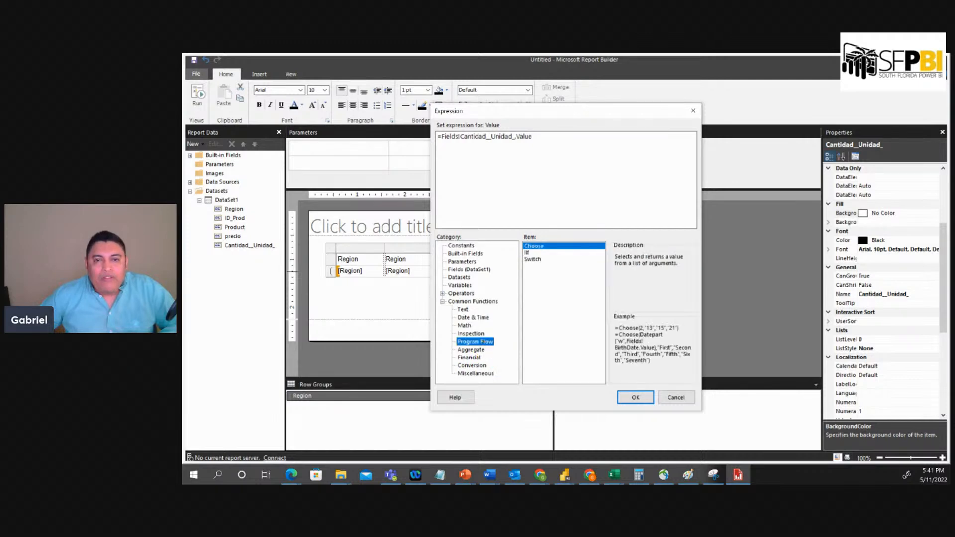
{"action": "double_click", "coordinate": [530, 252]}
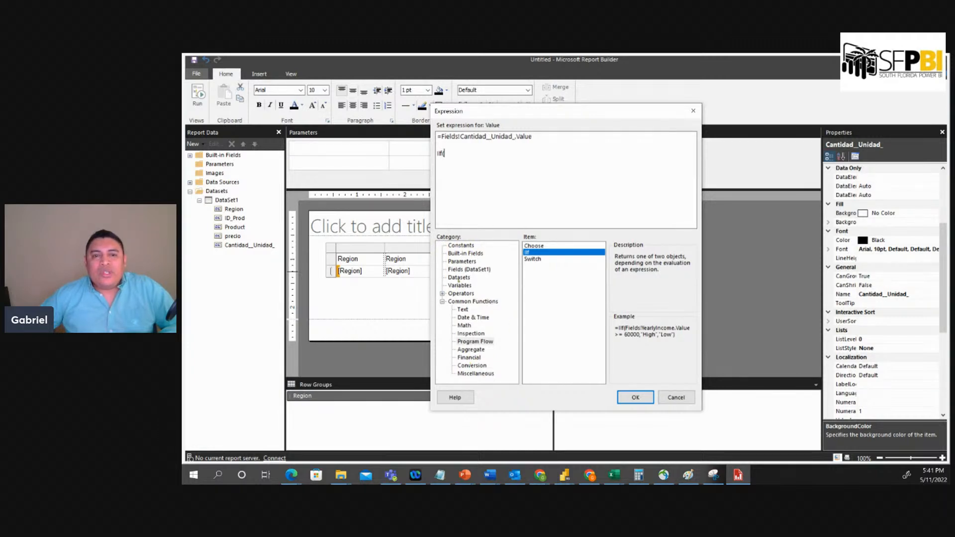
Add the DataSet1 Region field as the first argument of the IIf function, followed by an equals sign
{"action": "left_click", "coordinate": [455, 269]}
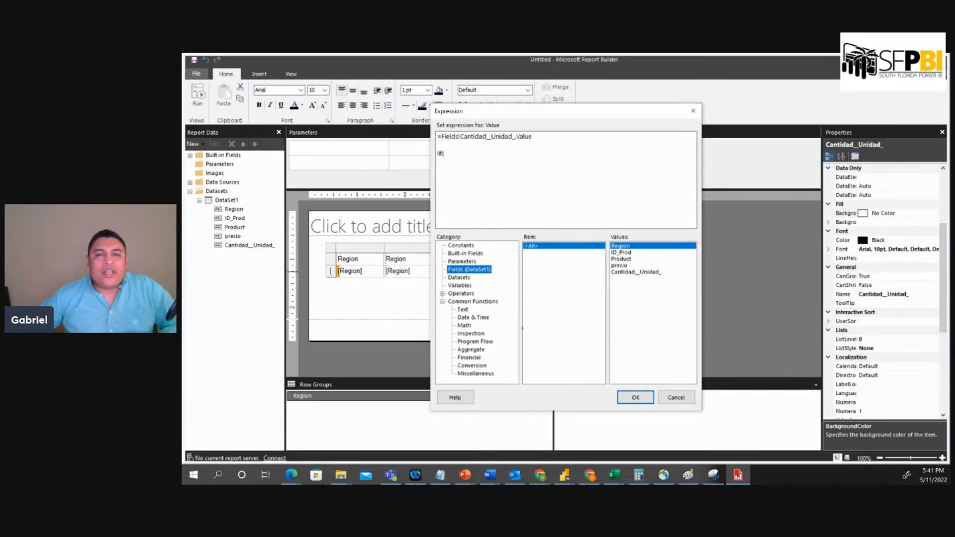
{"action": "double_click", "coordinate": [629, 247]}
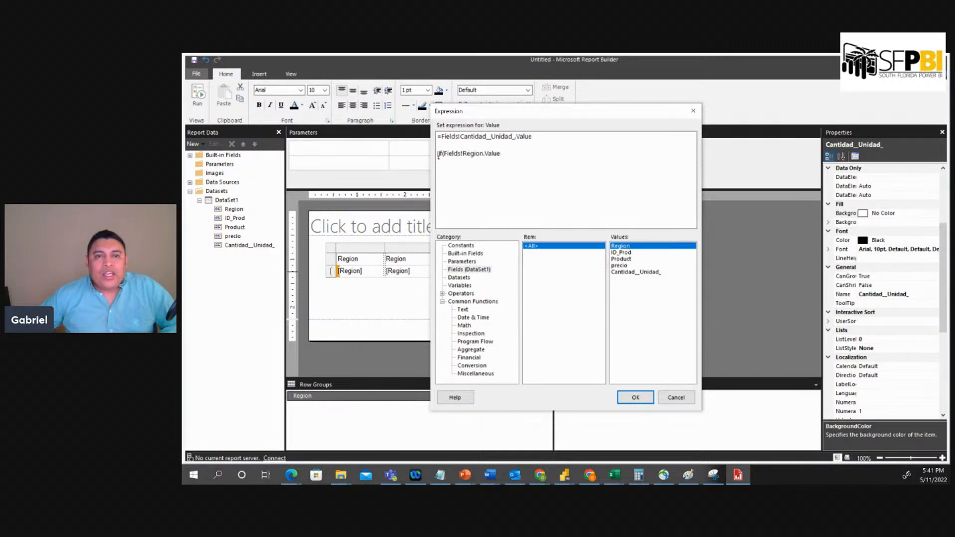
{"action": "left_click", "coordinate": [509, 153]}
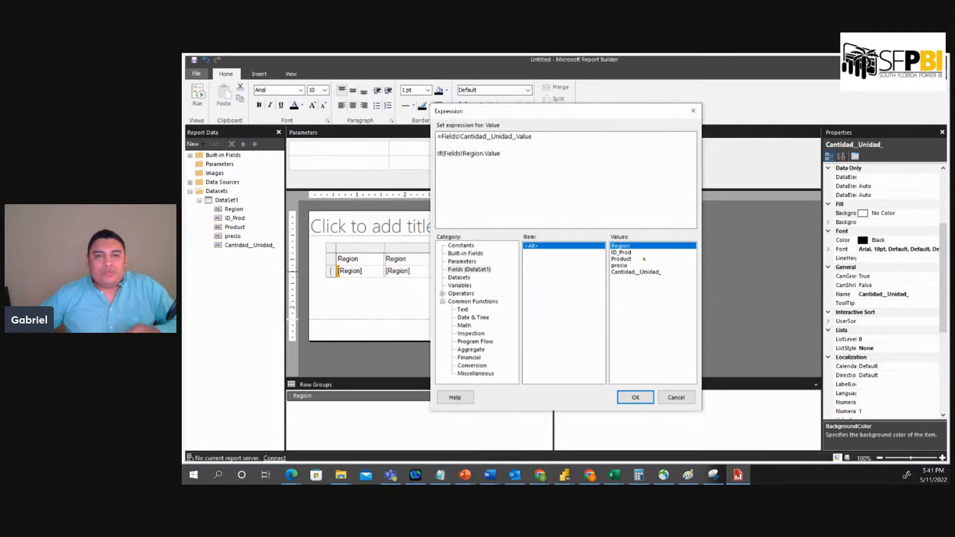
{"action": "type", "text": "= "}
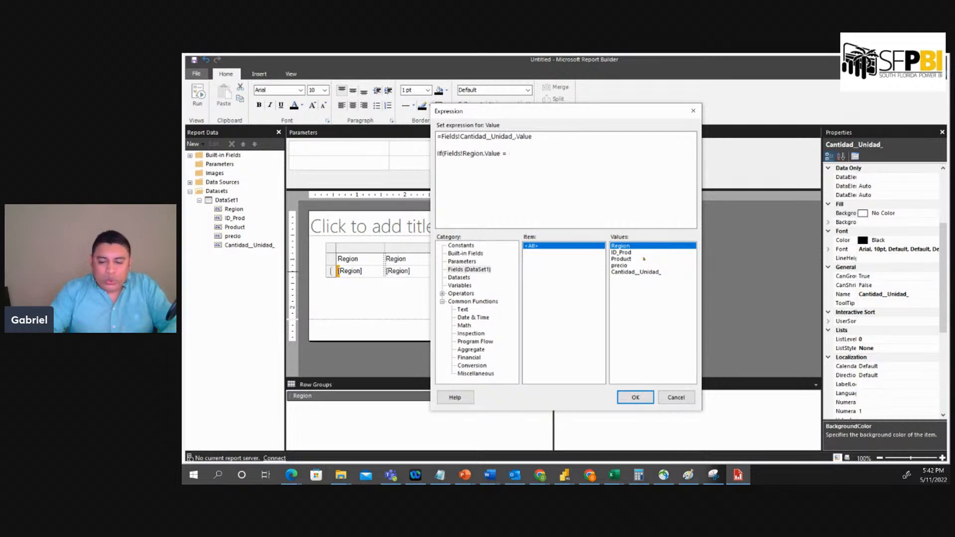
Complete the IIf condition by comparing the Region field with the quoted text "Panamá"
{"action": "type", "text": "\"\""}
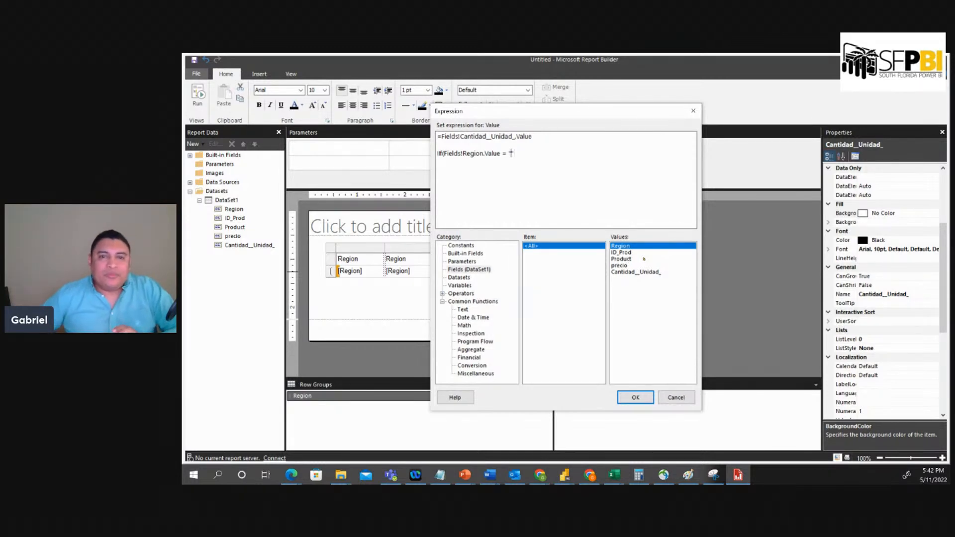
{"action": "type", "text": "\""}
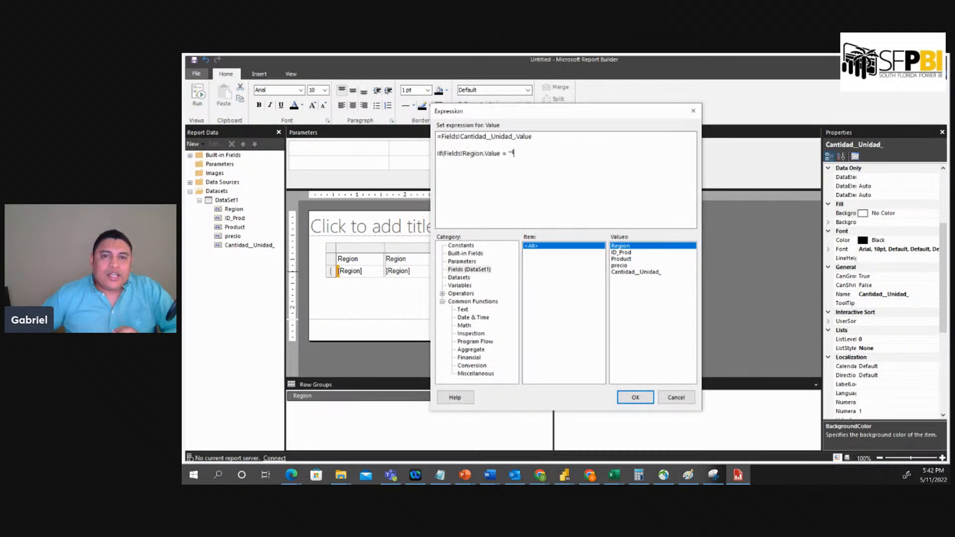
{"action": "left_click_drag", "start_coordinate": [513, 153], "coordinate": [511, 153]}
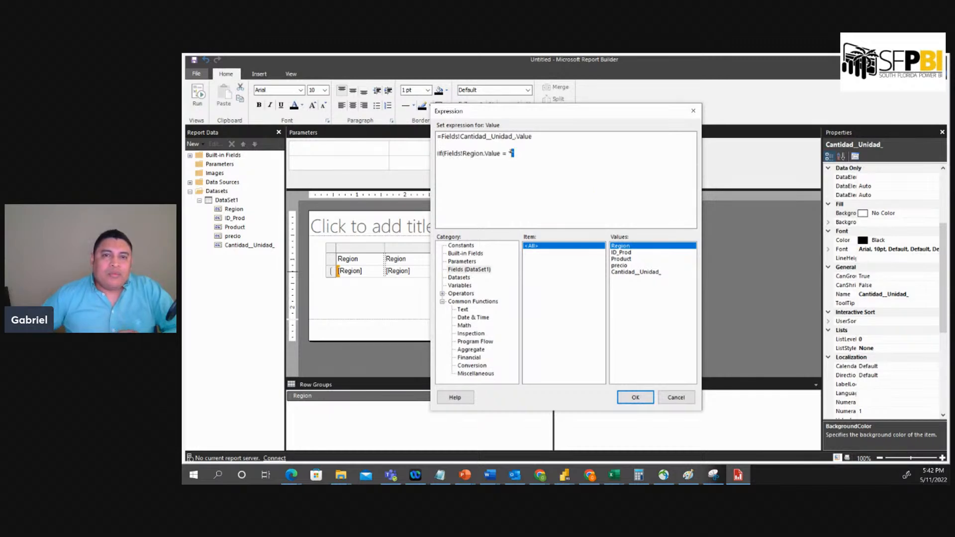
{"action": "type", "text": "\"\""}
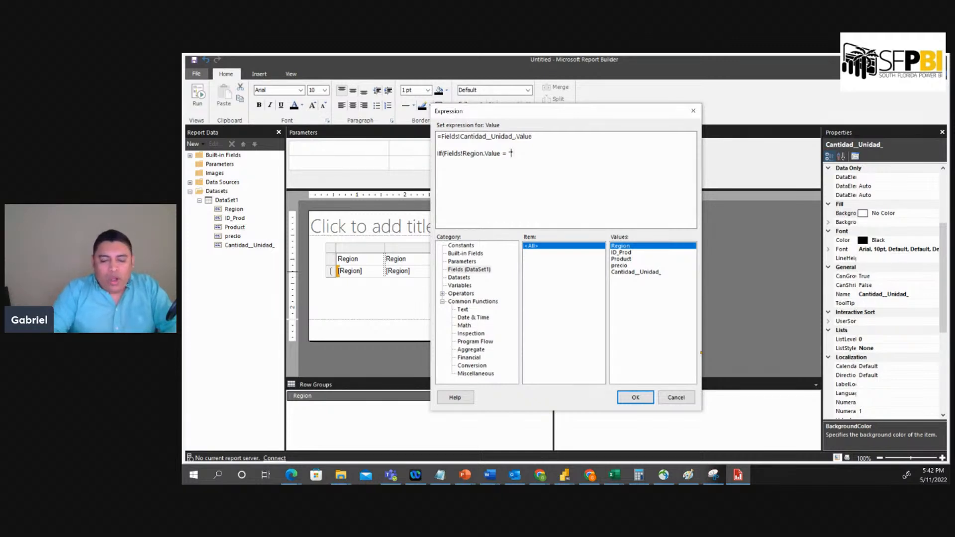
{"action": "type", "text": "P"}
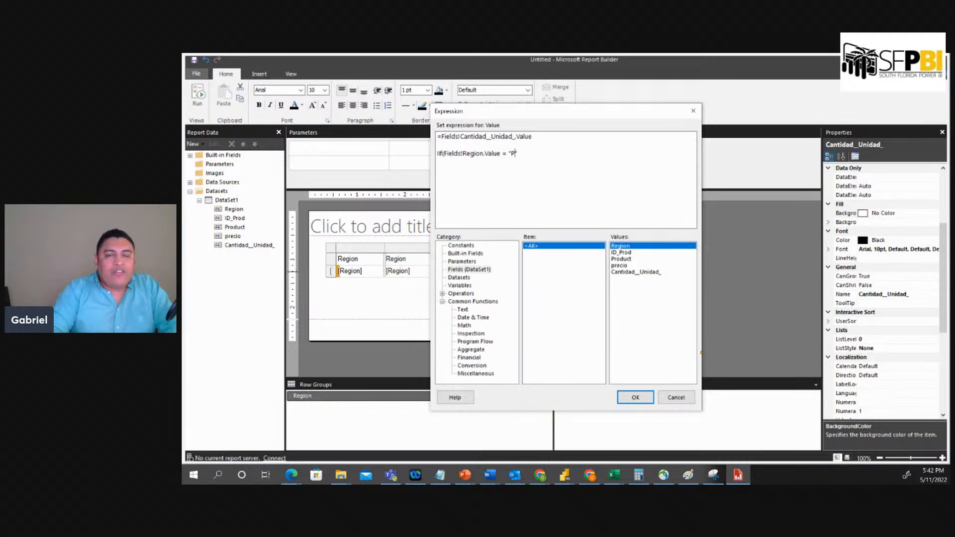
{"action": "type", "text": "anam\""}
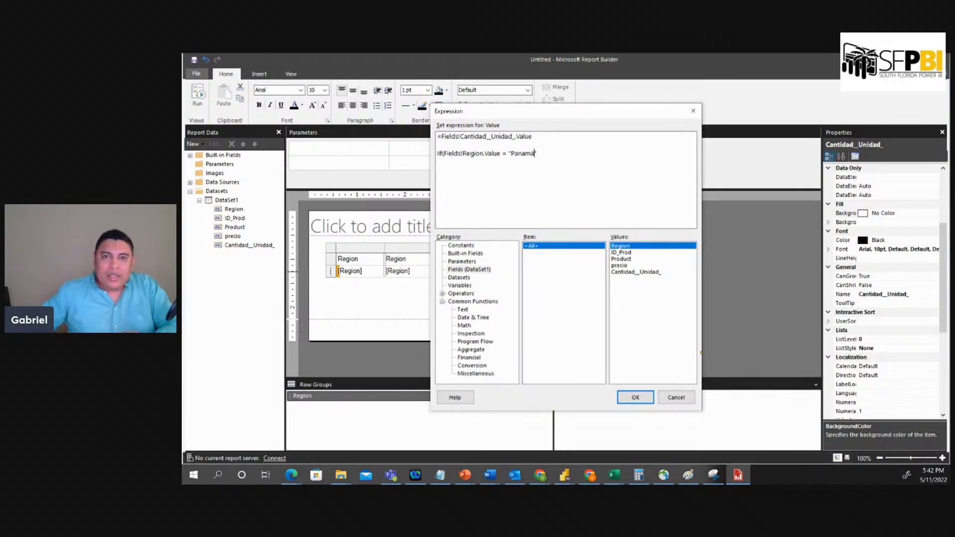
{"action": "type", "text": "á"}
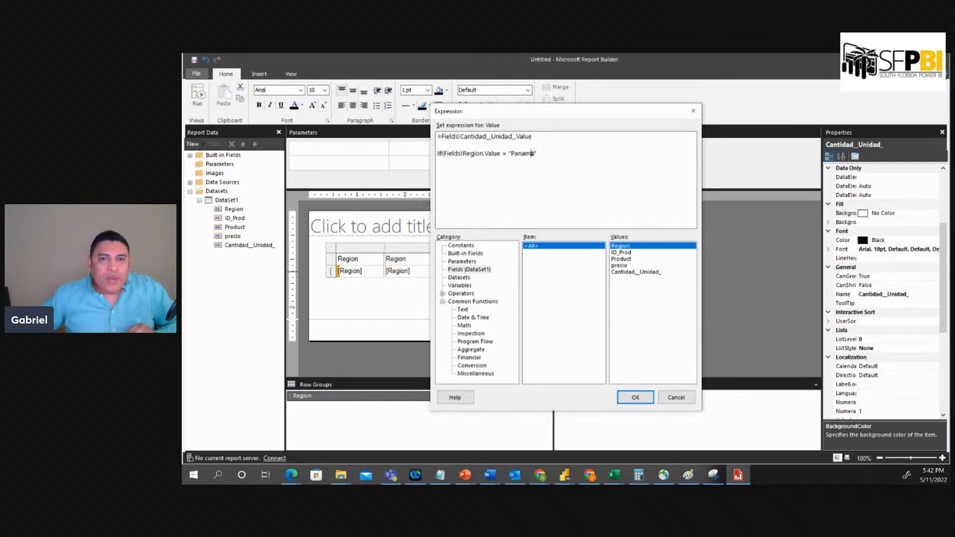
{"action": "left_click_drag", "start_coordinate": [530, 153], "coordinate": [535, 153]}
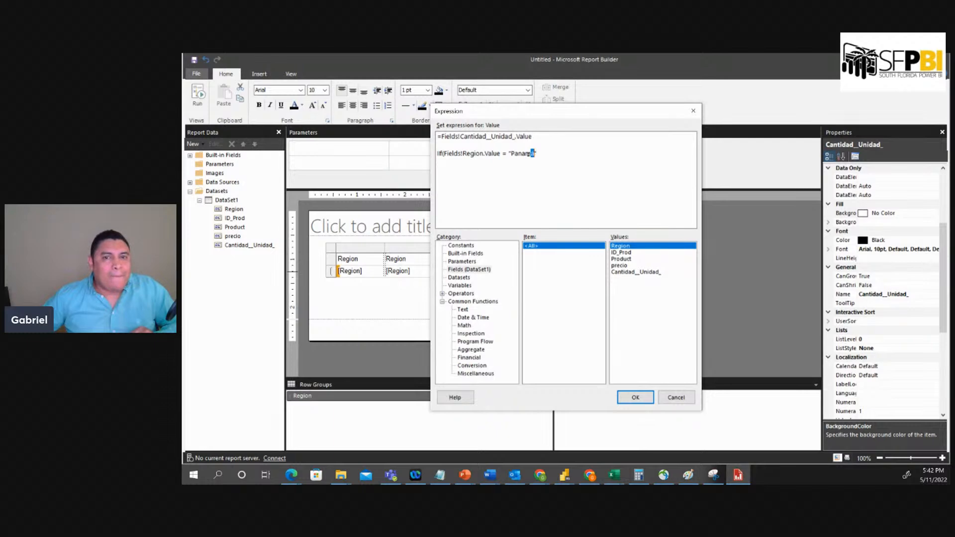
{"action": "type", "text": "á\""}
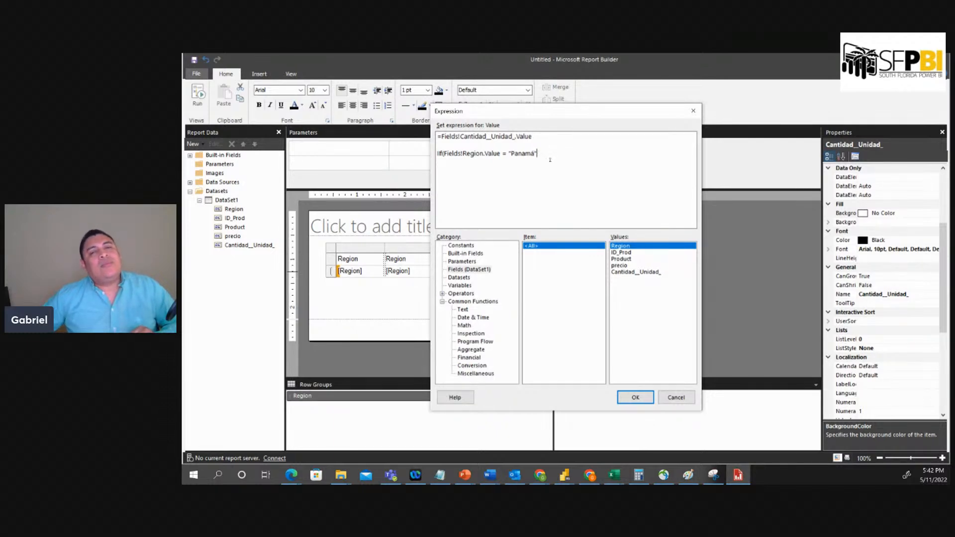
{"action": "left_click_drag", "start_coordinate": [541, 153], "coordinate": [534, 153]}
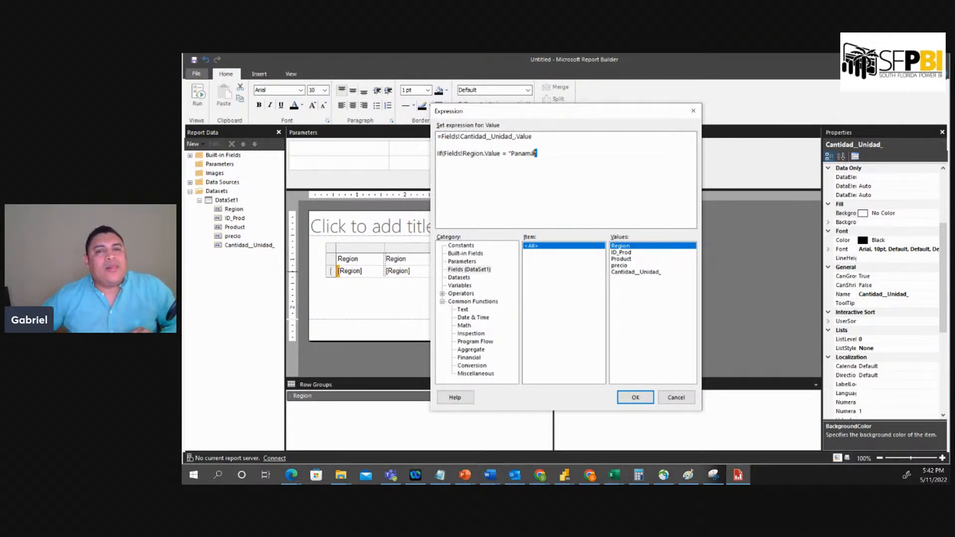
{"action": "left_click", "coordinate": [537, 153]}
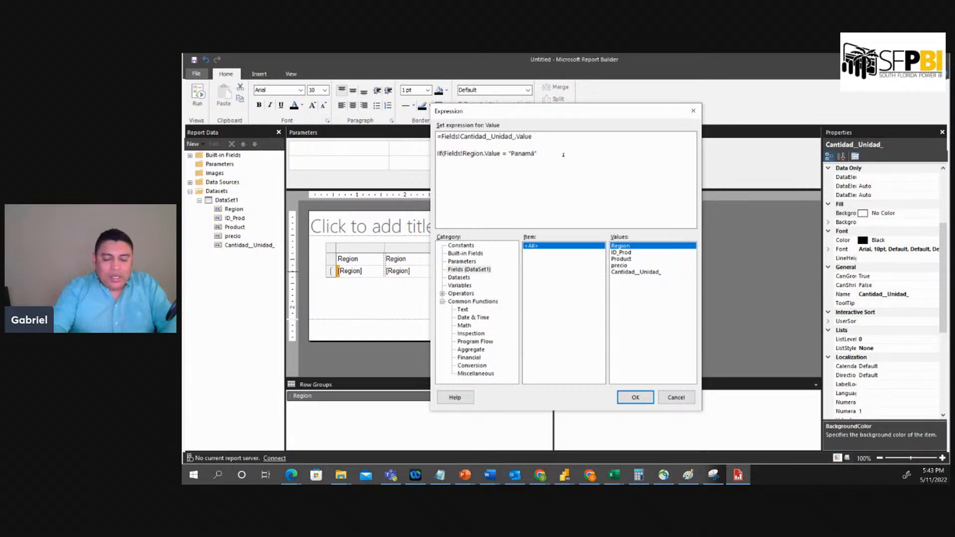
Give the IIf function the results 1 and 0, and wrap the whole function in sum()
{"action": "type", "text": ","}
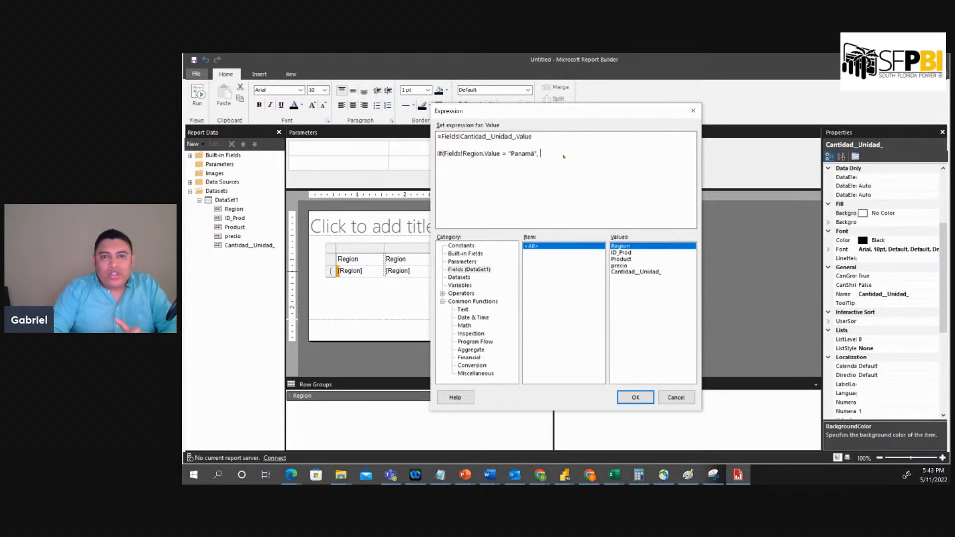
{"action": "type", "text": "1"}
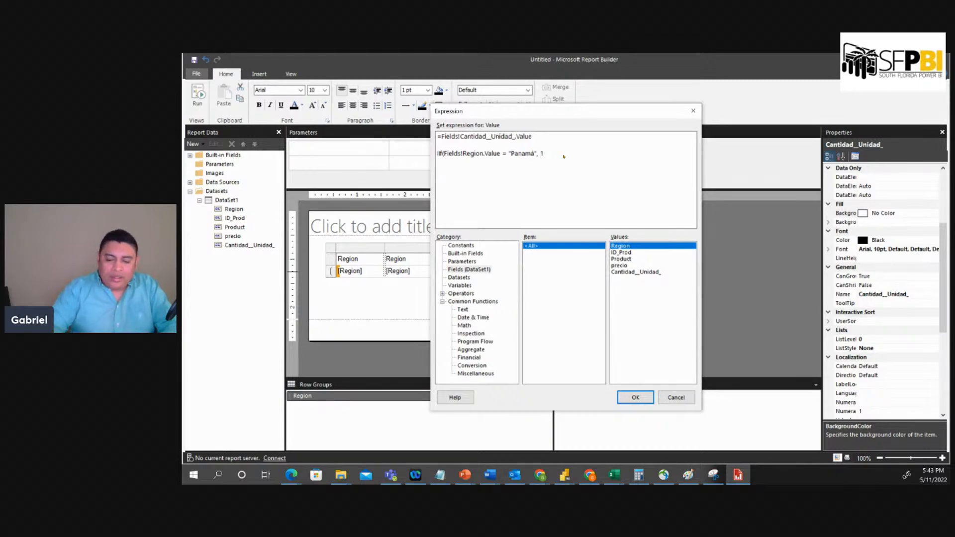
{"action": "type", "text": ",0)"}
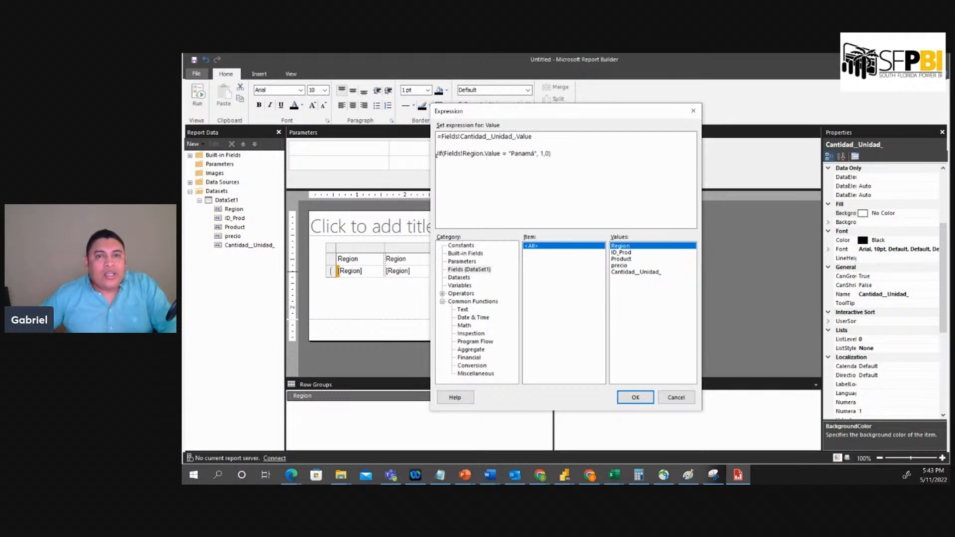
{"action": "left_click", "coordinate": [436, 154]}
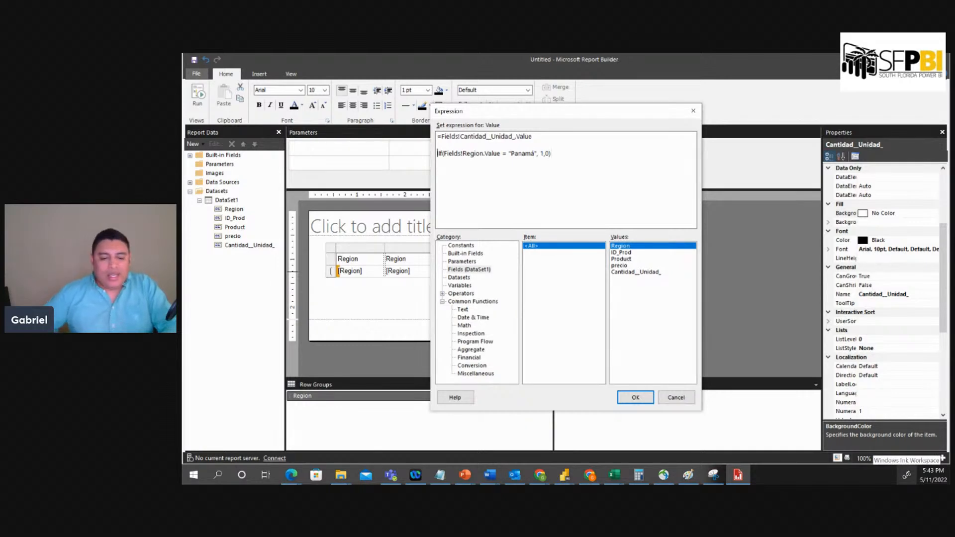
{"action": "type", "text": "sum("}
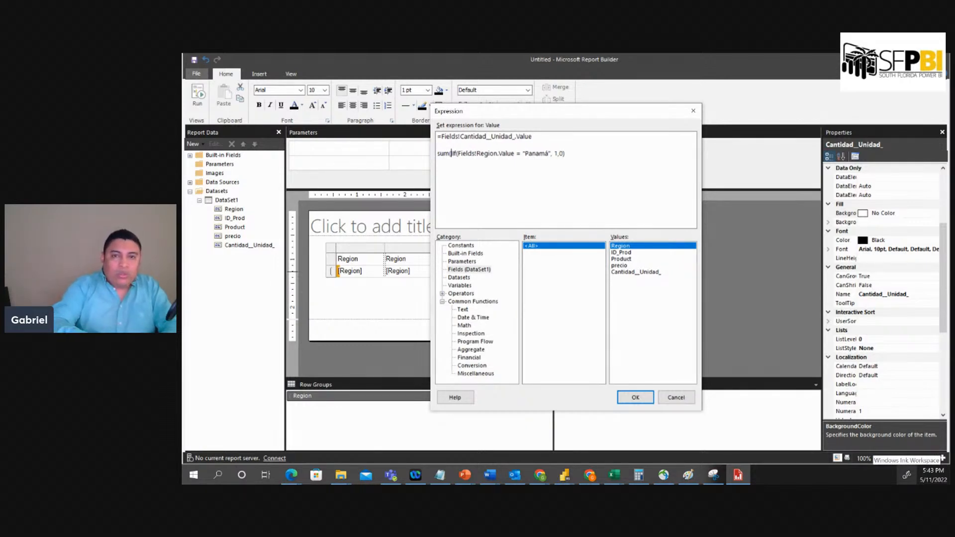
{"action": "type", "text": ")"}
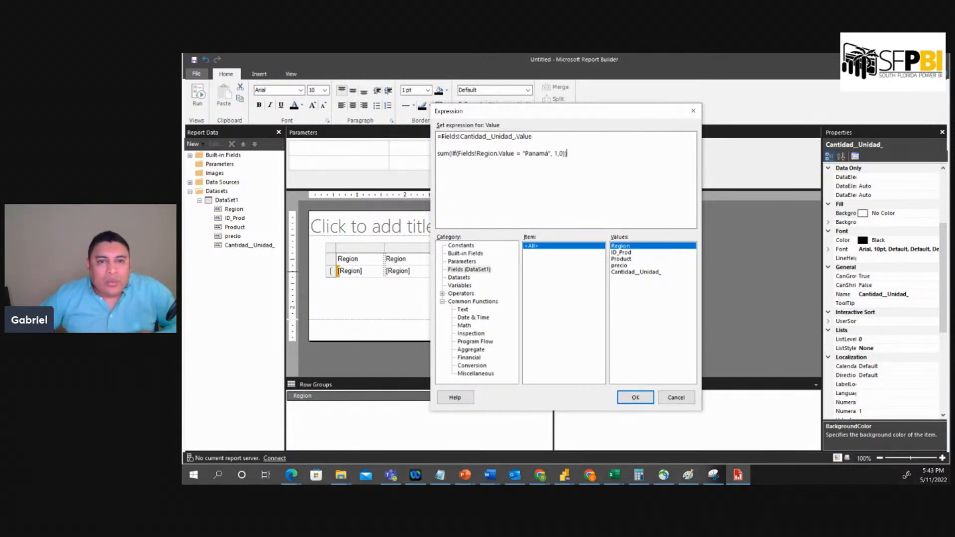
Delete the Cantidad field reference so the expression reads =sum(IIf(Fields!Region.Value = "Panamá", 1,0)), and apply it to the cell
{"action": "left_click_drag", "start_coordinate": [442, 137], "coordinate": [442, 144]}
{"action": "key", "text": "Delete"}
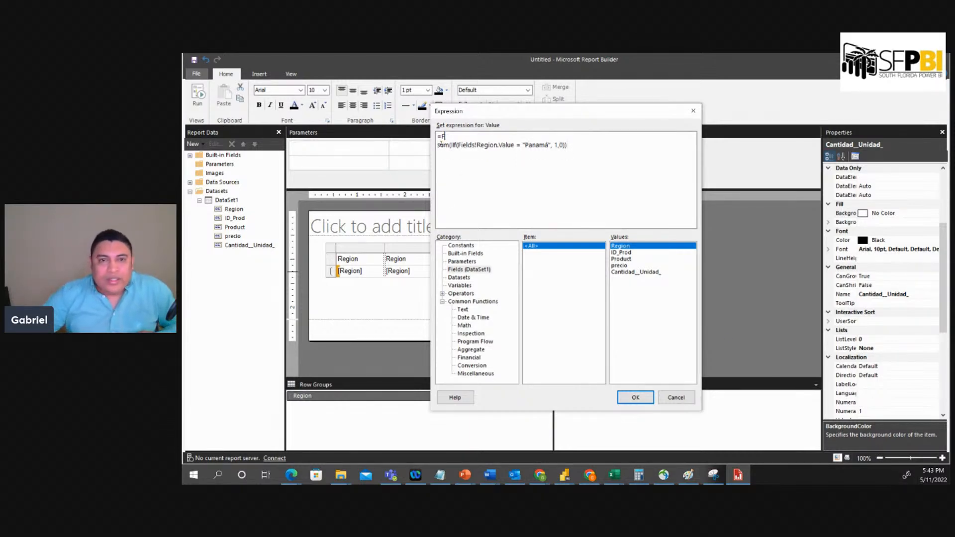
{"action": "key", "text": "Delete"}
{"action": "key", "text": "BackSpace"}
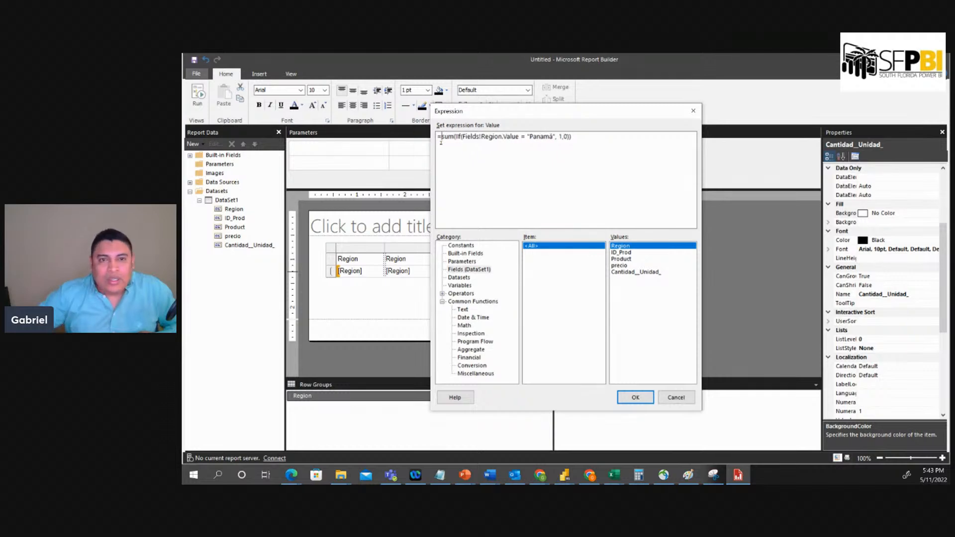
{"action": "left_click", "coordinate": [476, 144]}
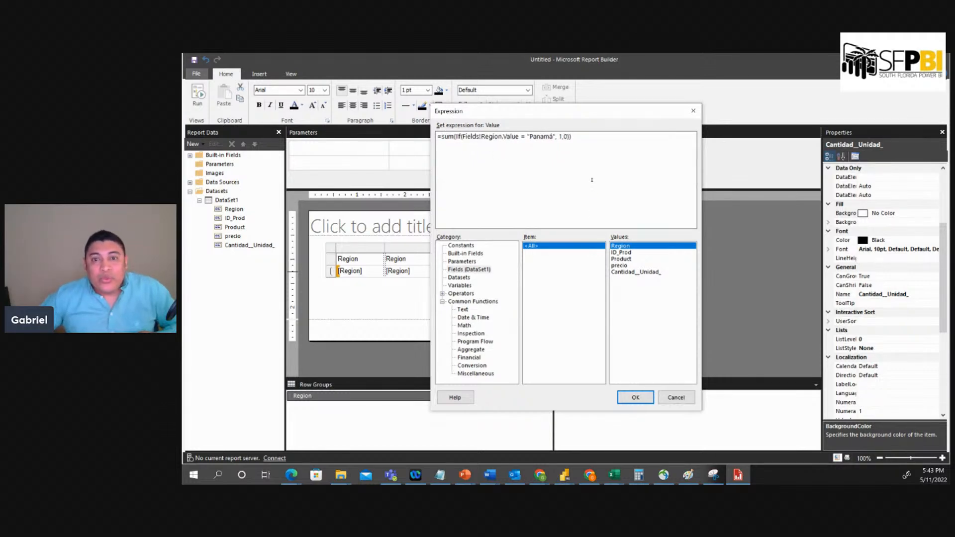
{"action": "left_click_drag", "start_coordinate": [573, 137], "coordinate": [433, 137]}
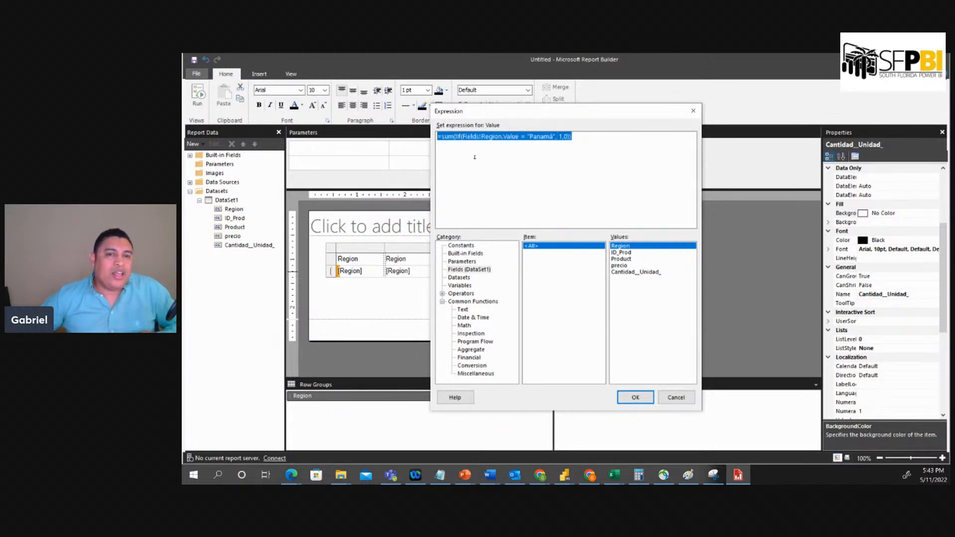
{"action": "left_click", "coordinate": [579, 159]}
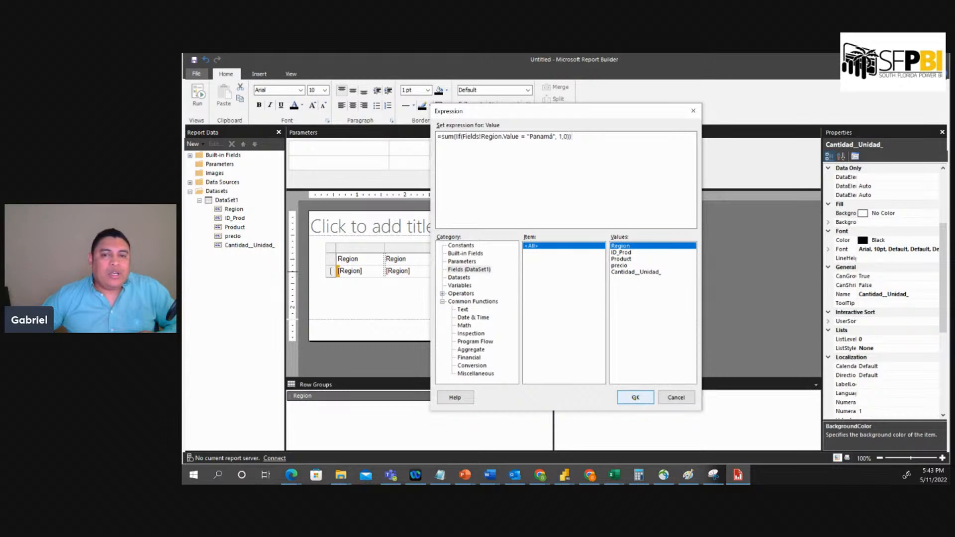
{"action": "left_click", "coordinate": [635, 398]}
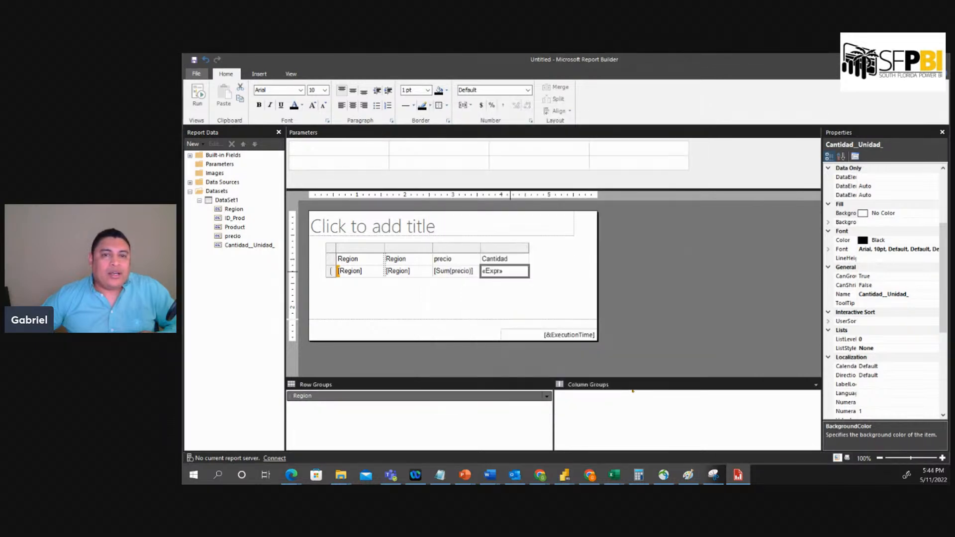
Run the report to check the Cantidad Unidad values per Region, and return to the report design
{"action": "left_click", "coordinate": [575, 278]}
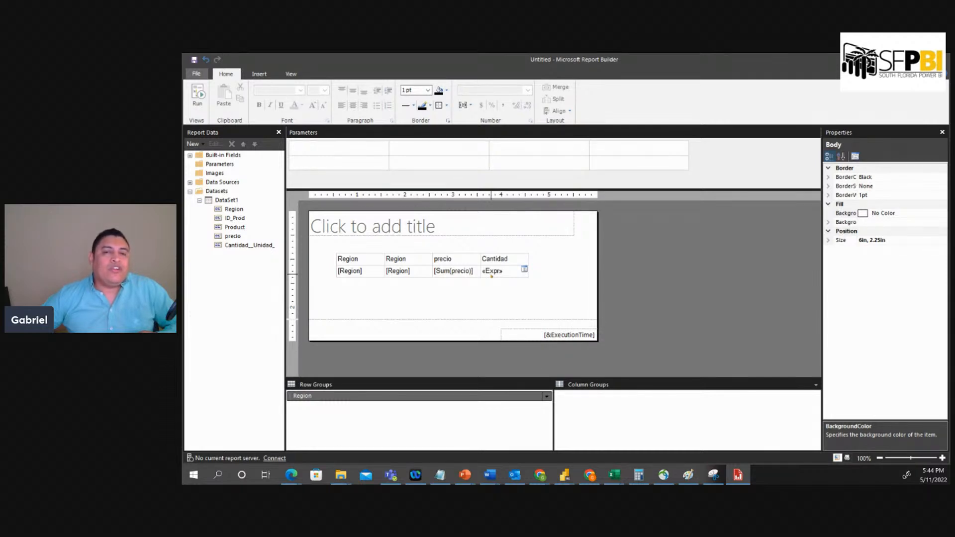
{"action": "left_click", "coordinate": [197, 94]}
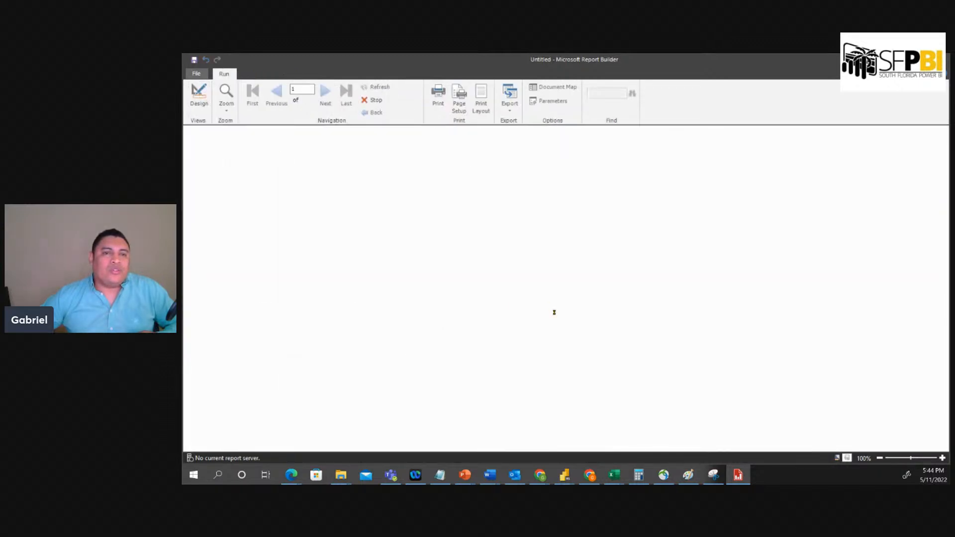
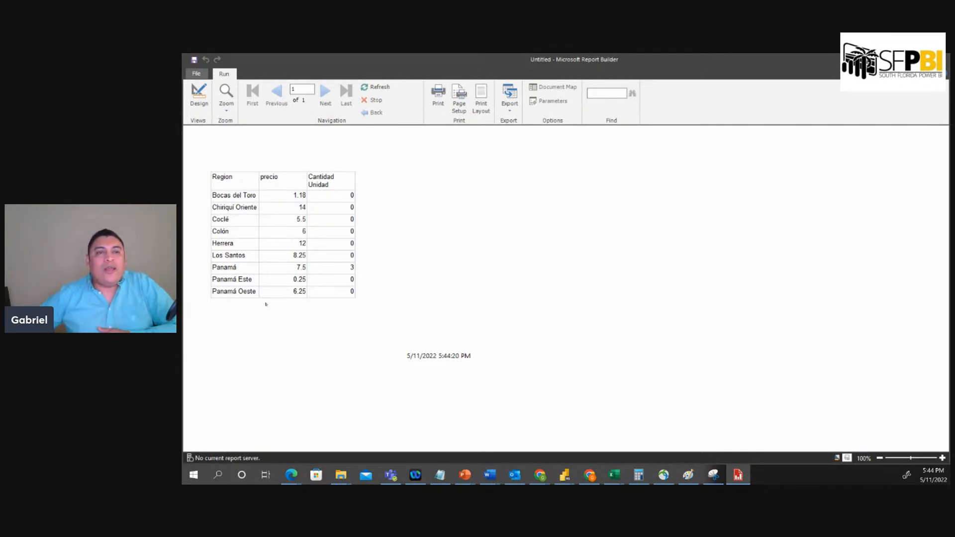
{"action": "left_click", "coordinate": [199, 94]}
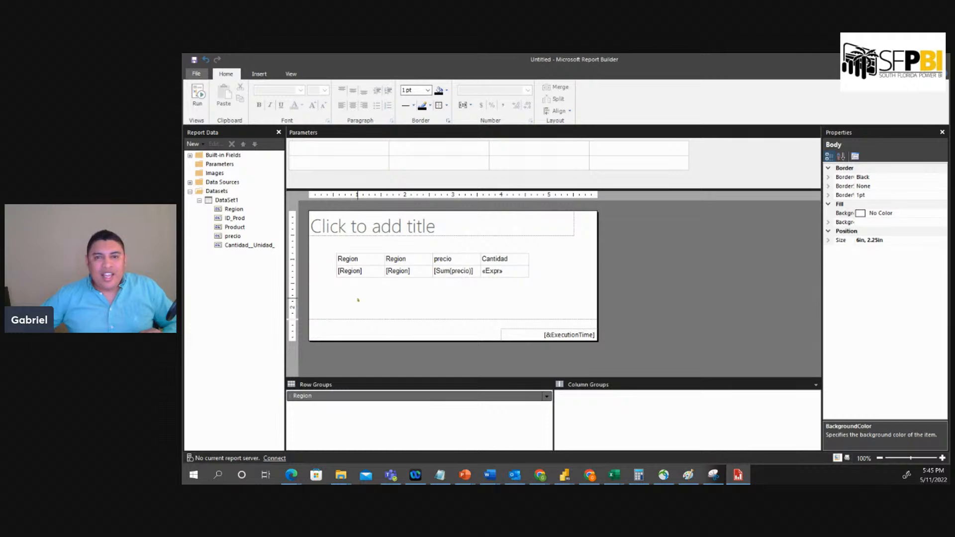
Look through the text box property categories of the second Region header and set its horizontal alignment to Center
{"action": "right_click", "coordinate": [401, 261]}
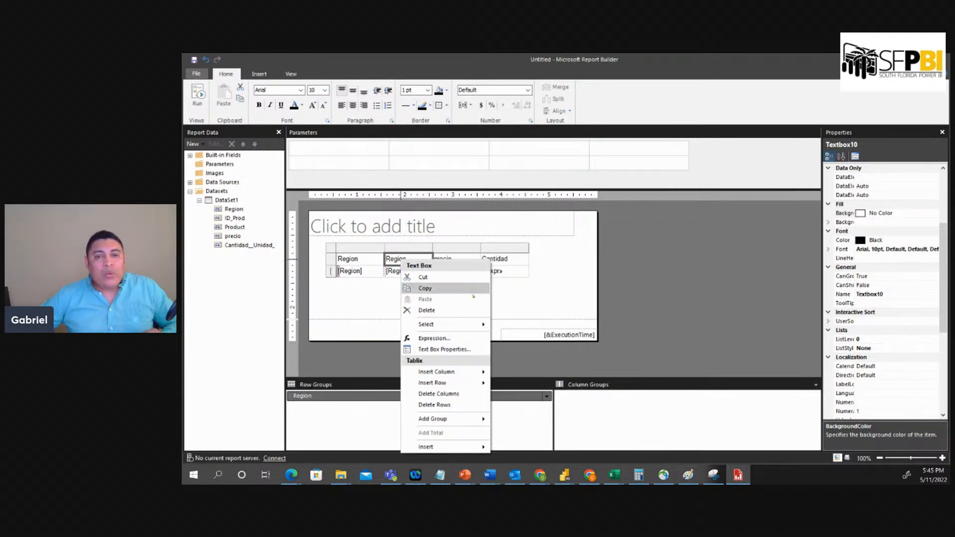
{"action": "left_click", "coordinate": [451, 350]}
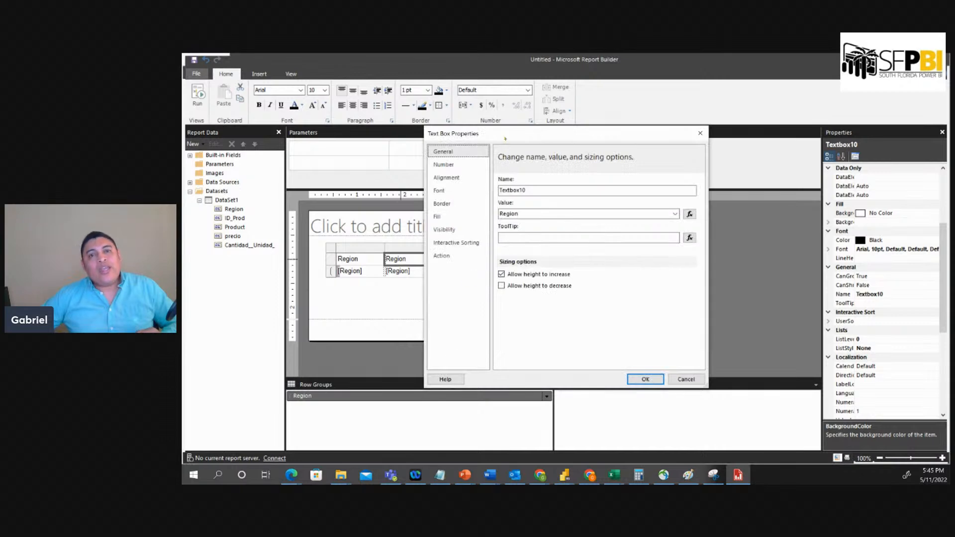
{"action": "left_click_drag", "start_coordinate": [505, 138], "coordinate": [578, 127]}
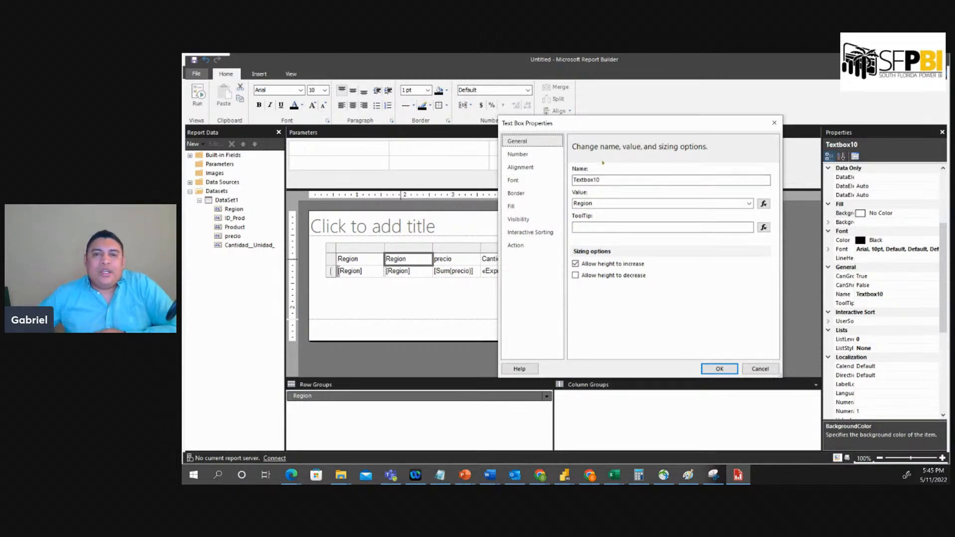
{"action": "left_click", "coordinate": [544, 286]}
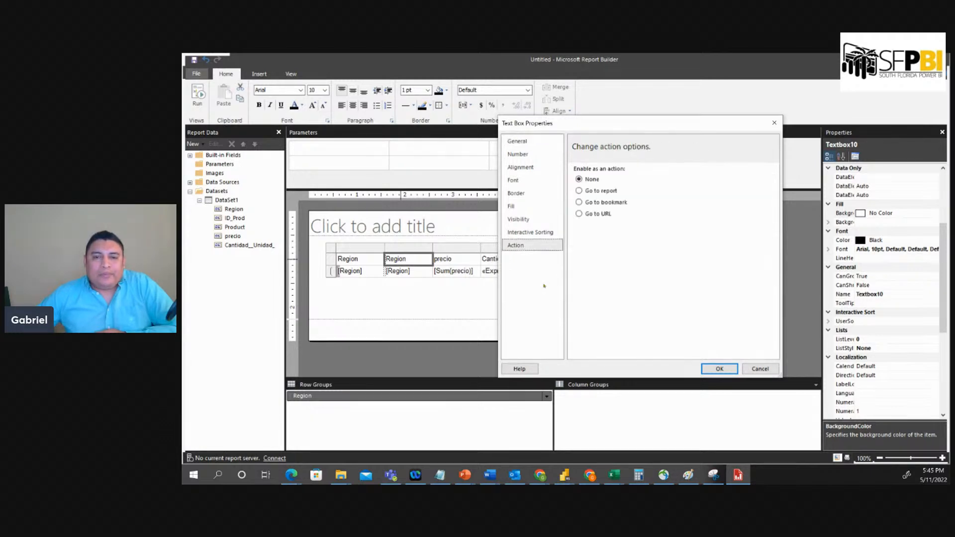
{"action": "left_click", "coordinate": [531, 141]}
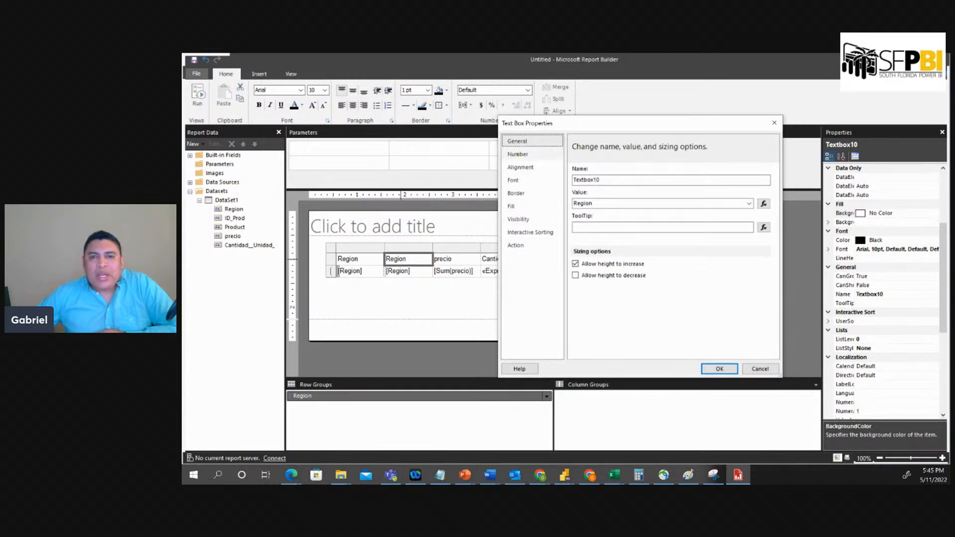
{"action": "left_click", "coordinate": [519, 154]}
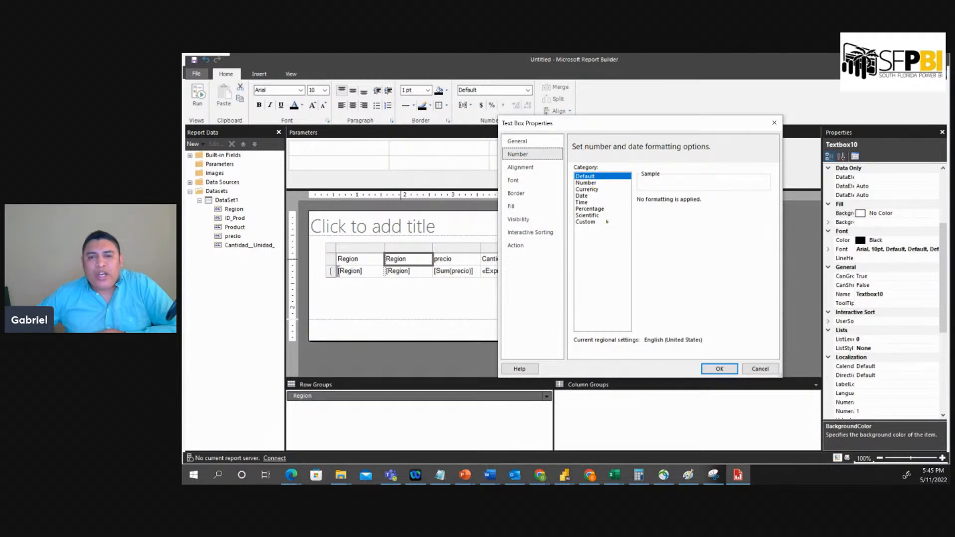
{"action": "left_click", "coordinate": [528, 168]}
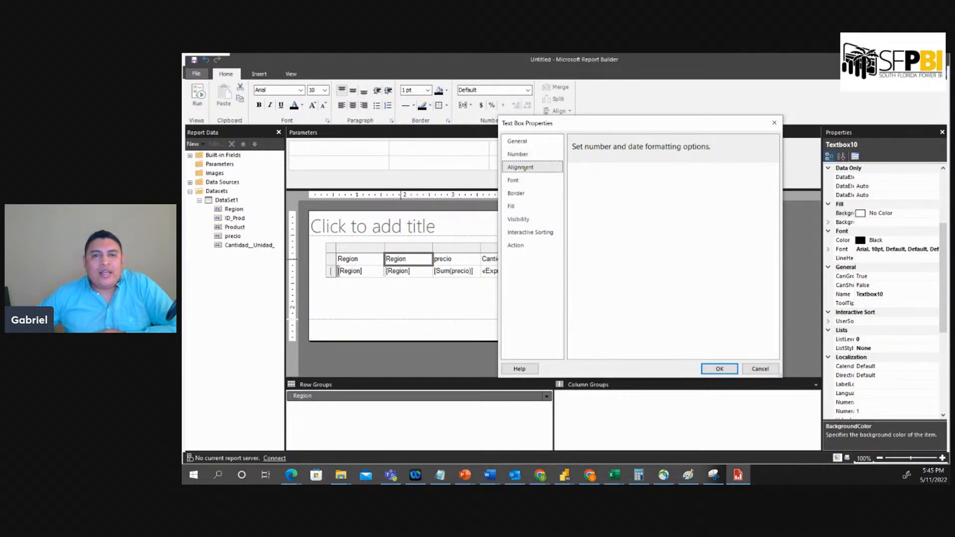
{"action": "left_click", "coordinate": [635, 206]}
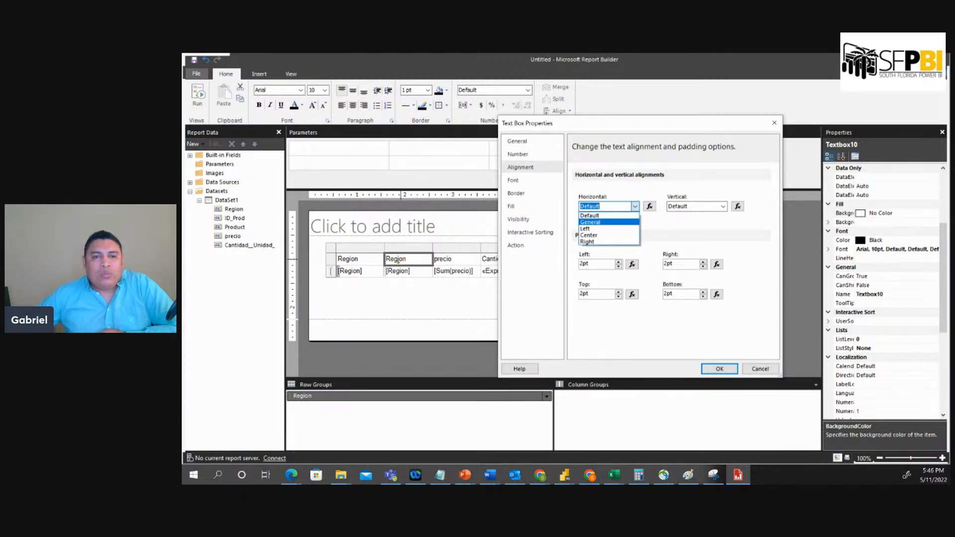
{"action": "left_click", "coordinate": [593, 236]}
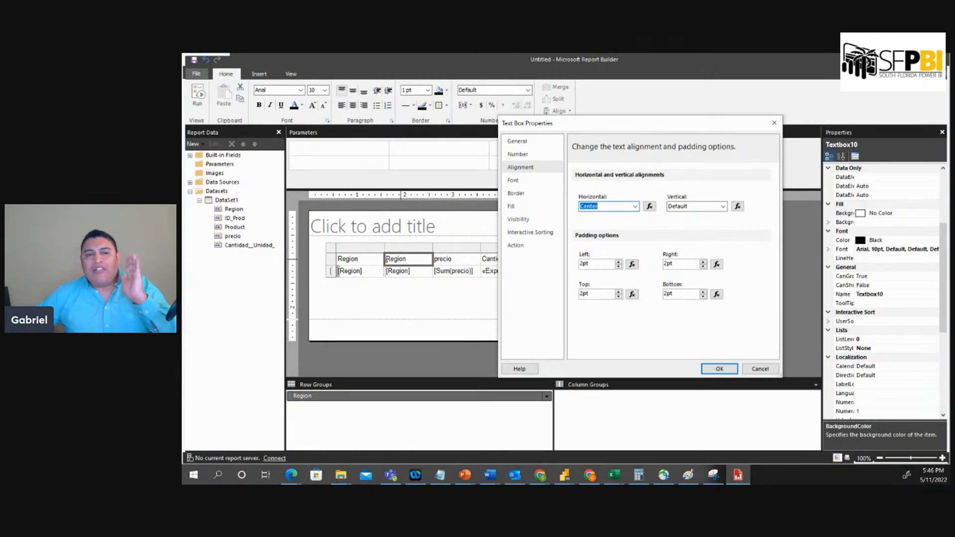
{"action": "left_click", "coordinate": [716, 369]}
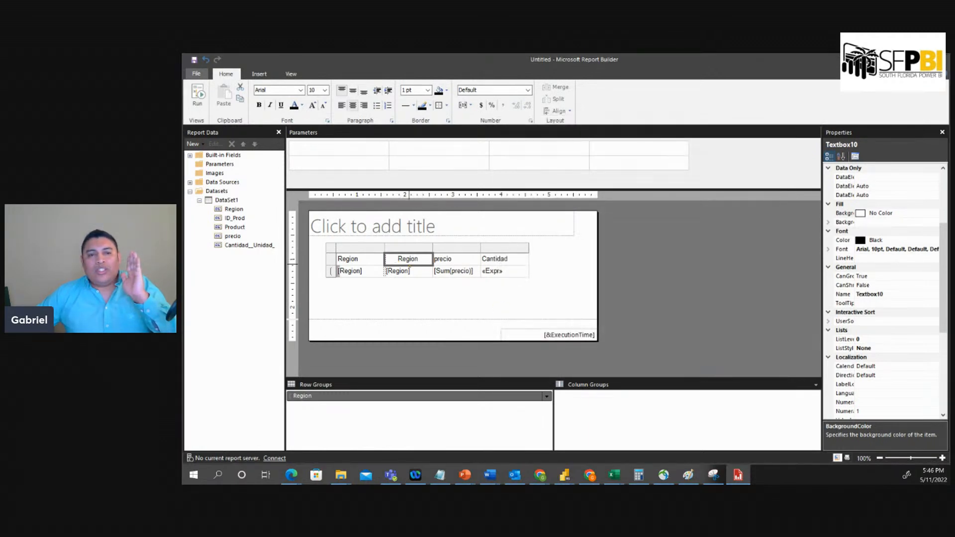
Set the second Region header's font to Arial Black in white with bold style
{"action": "right_click", "coordinate": [416, 266]}
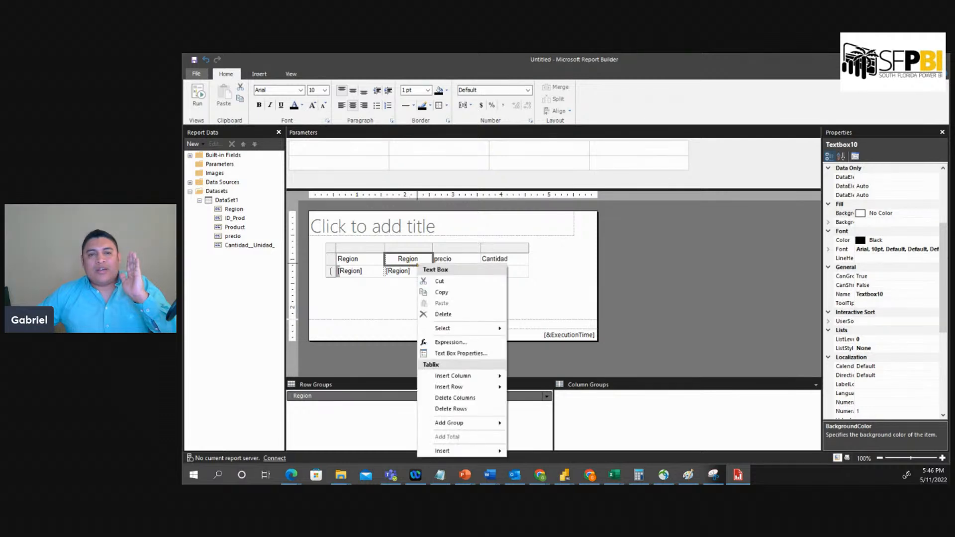
{"action": "left_click", "coordinate": [461, 353]}
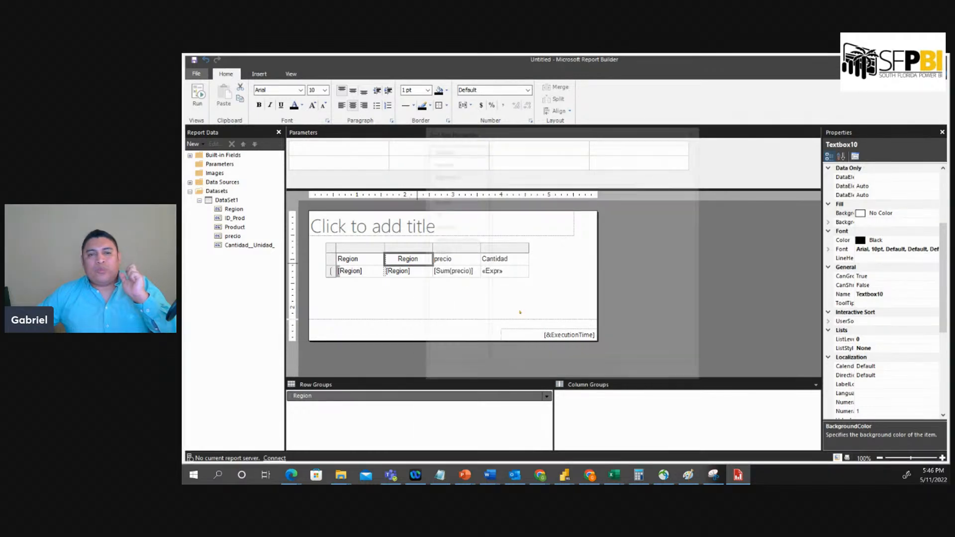
{"action": "left_click", "coordinate": [439, 190]}
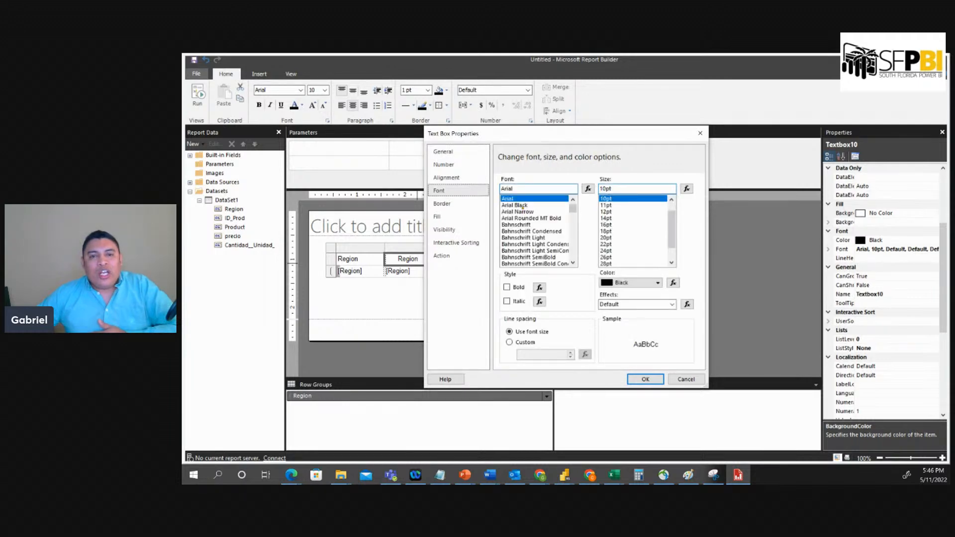
{"action": "left_click", "coordinate": [521, 205]}
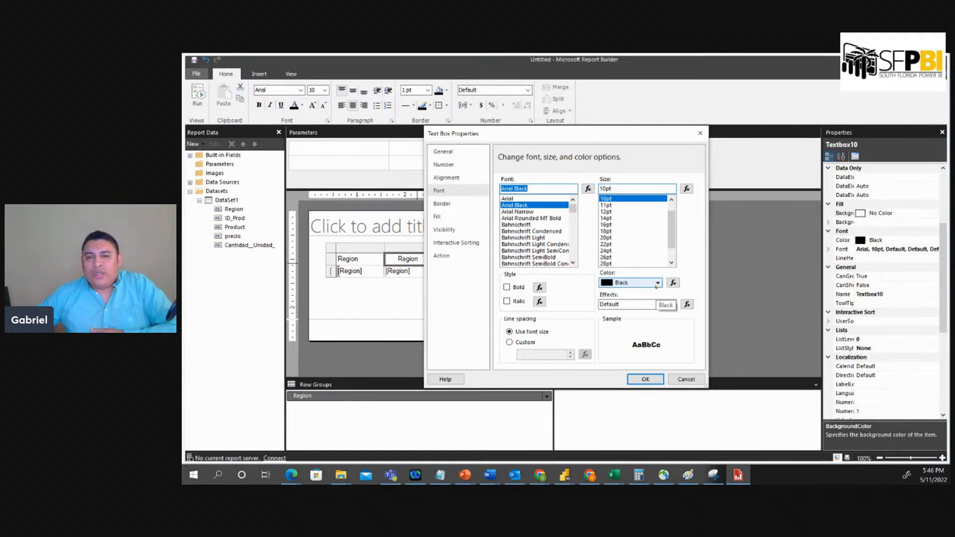
{"action": "left_click", "coordinate": [656, 288]}
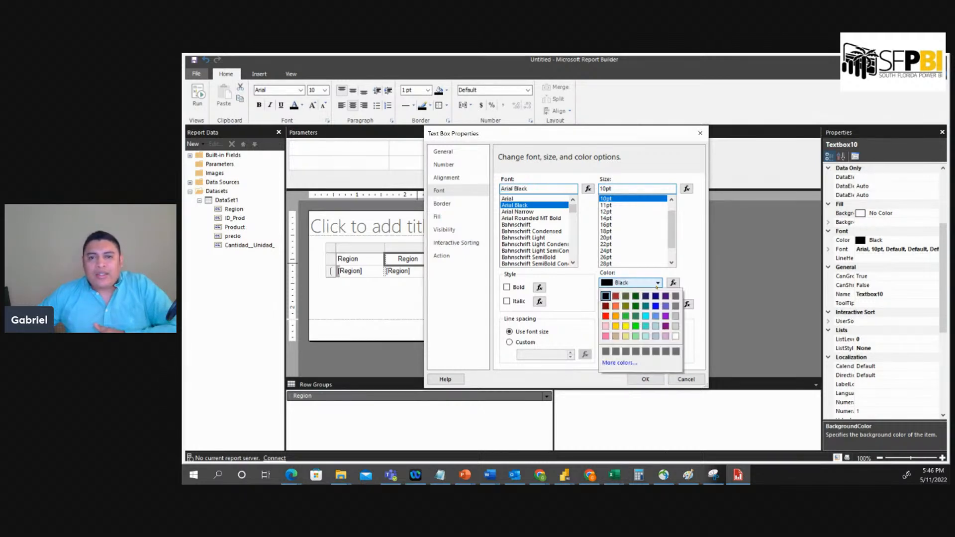
{"action": "left_click", "coordinate": [676, 336]}
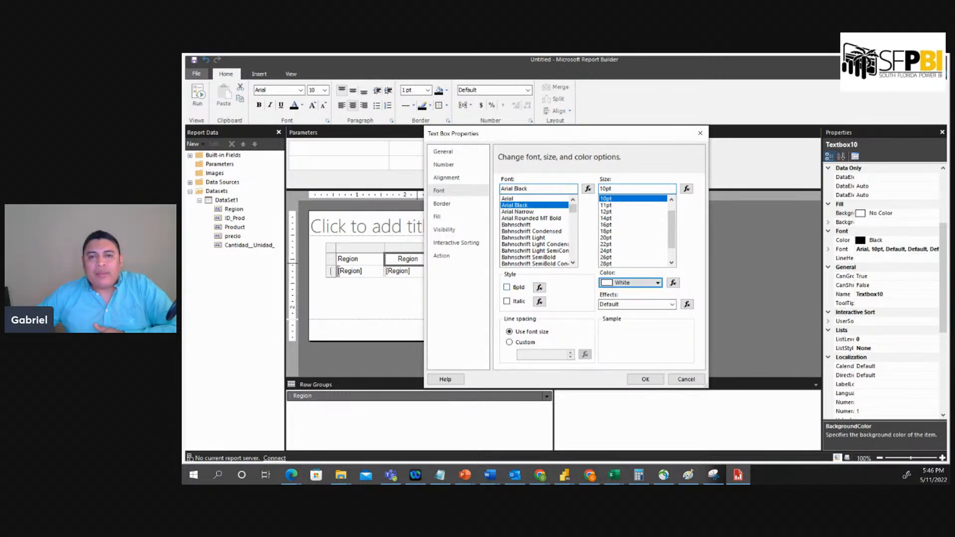
{"action": "left_click", "coordinate": [506, 287]}
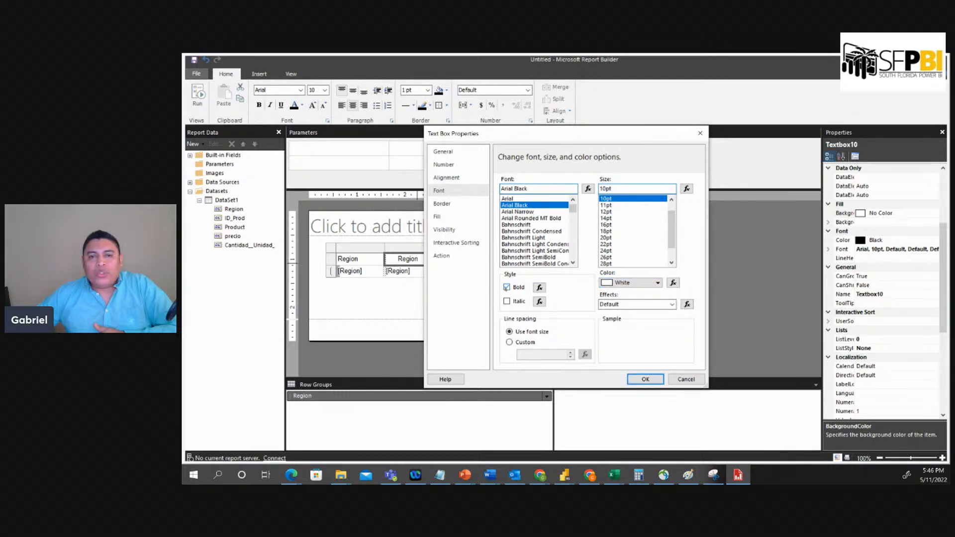
Give the second Region header a Cornflower Blue fill and apply its text box properties
{"action": "left_click", "coordinate": [436, 217]}
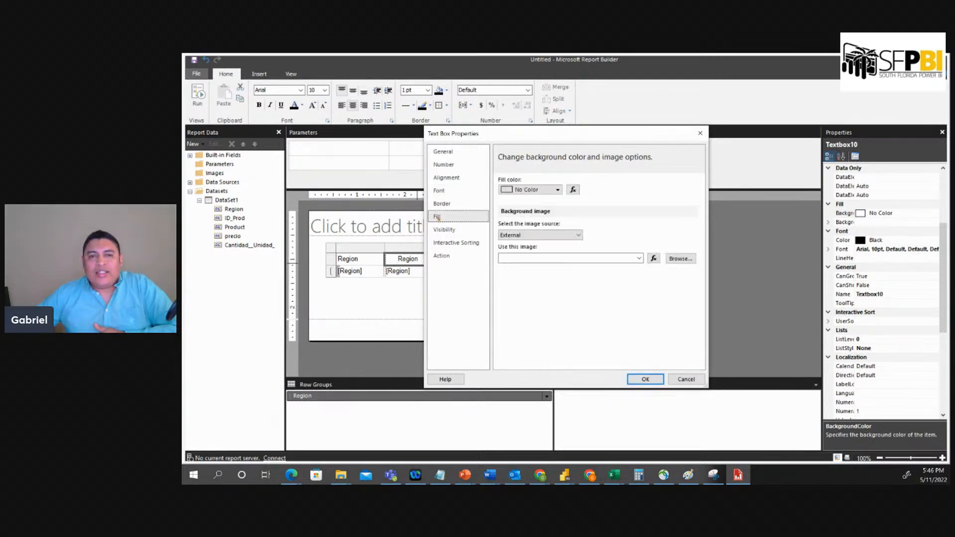
{"action": "left_click", "coordinate": [554, 191]}
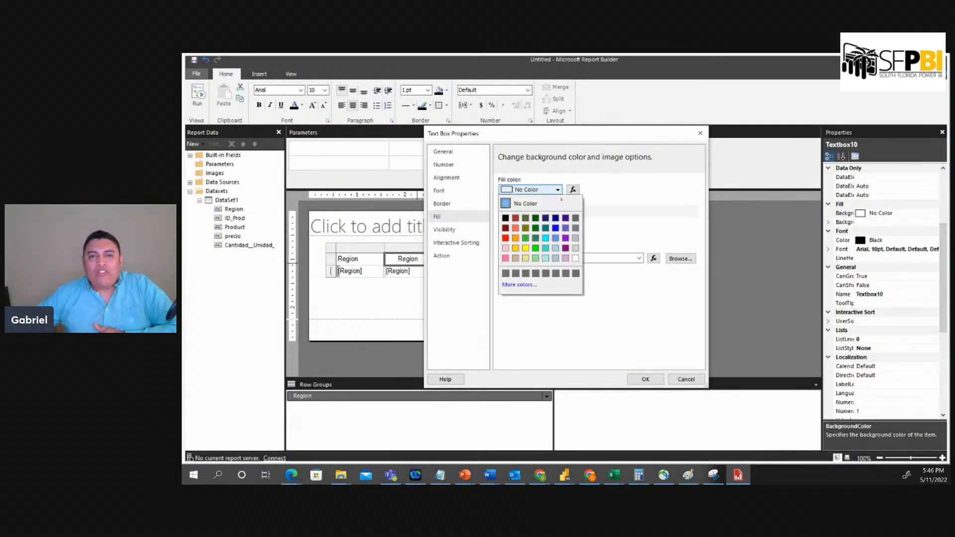
{"action": "left_click", "coordinate": [555, 238]}
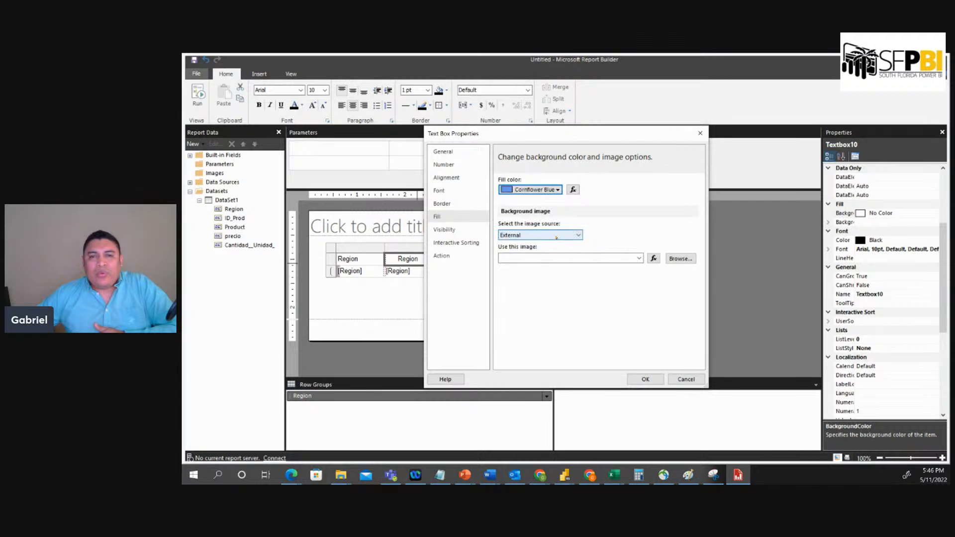
{"action": "left_click", "coordinate": [641, 380]}
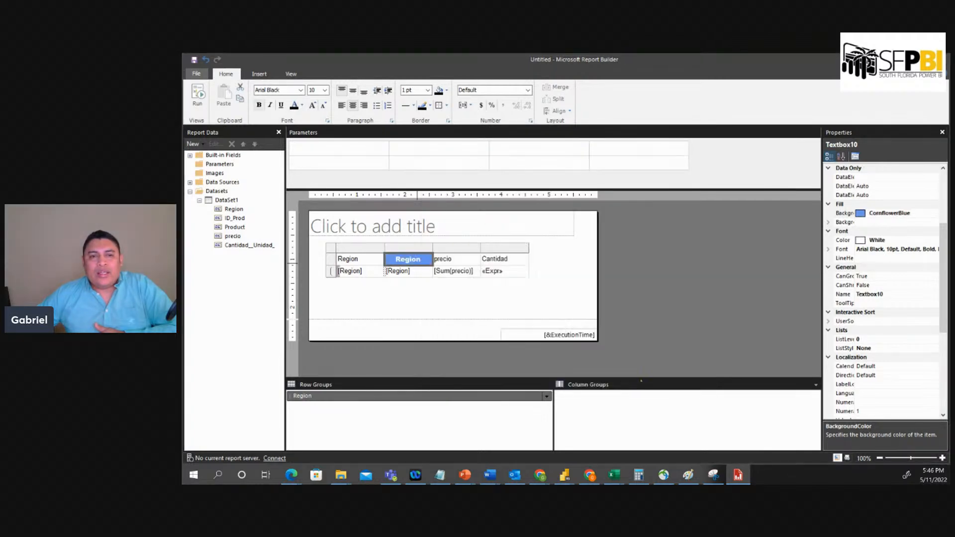
Run the report to check how the header formatting renders, and return to the report design
{"action": "left_click", "coordinate": [419, 310]}
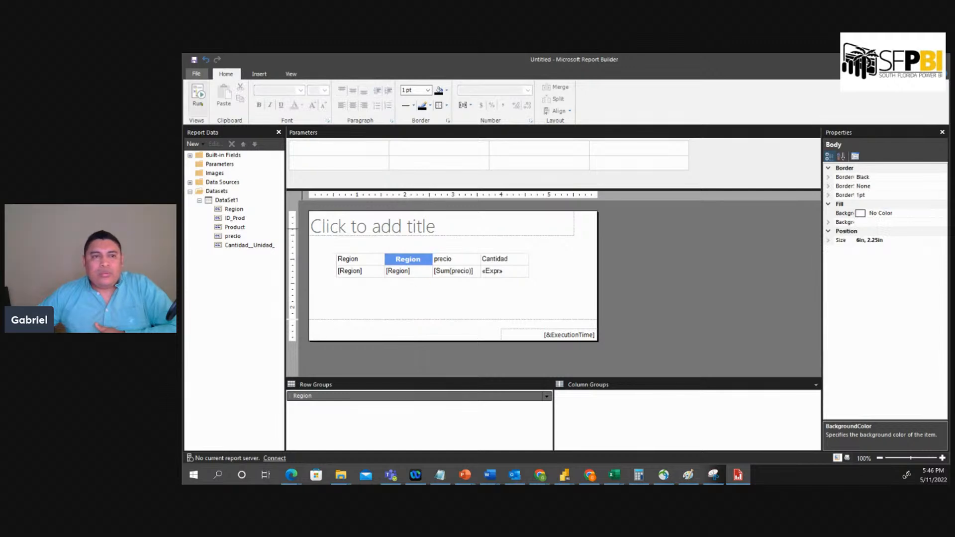
{"action": "left_click", "coordinate": [198, 94]}
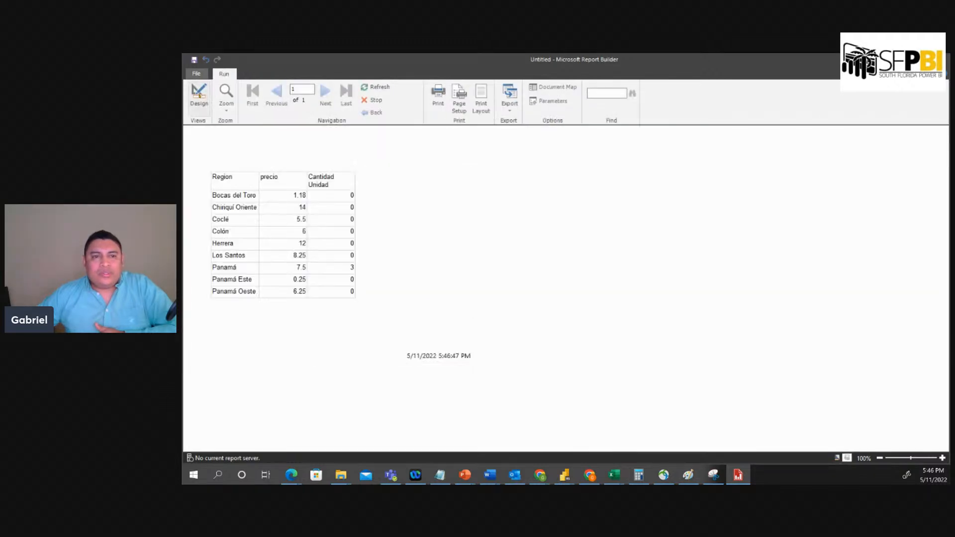
{"action": "left_click", "coordinate": [199, 94]}
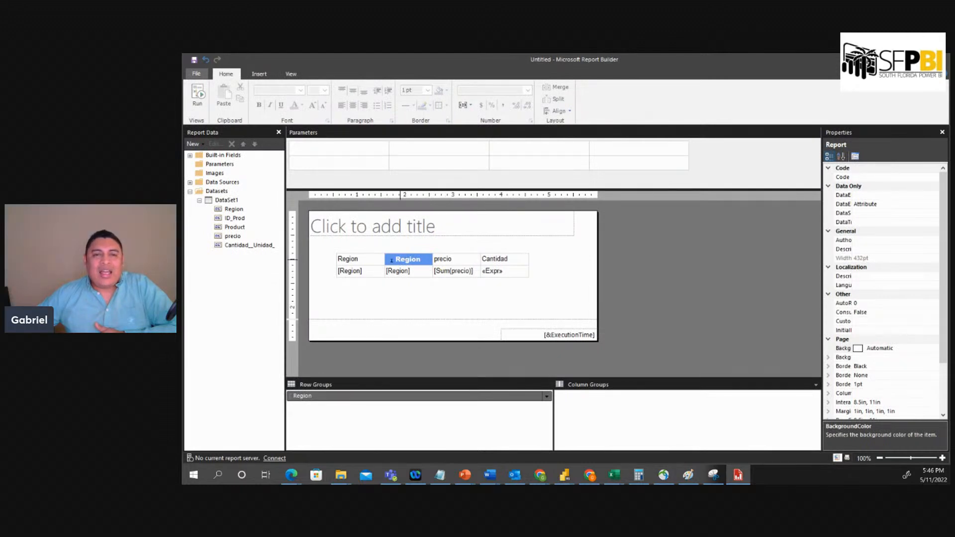
Set the horizontal alignment of the first Region header's text box to Center
{"action": "right_click", "coordinate": [356, 261]}
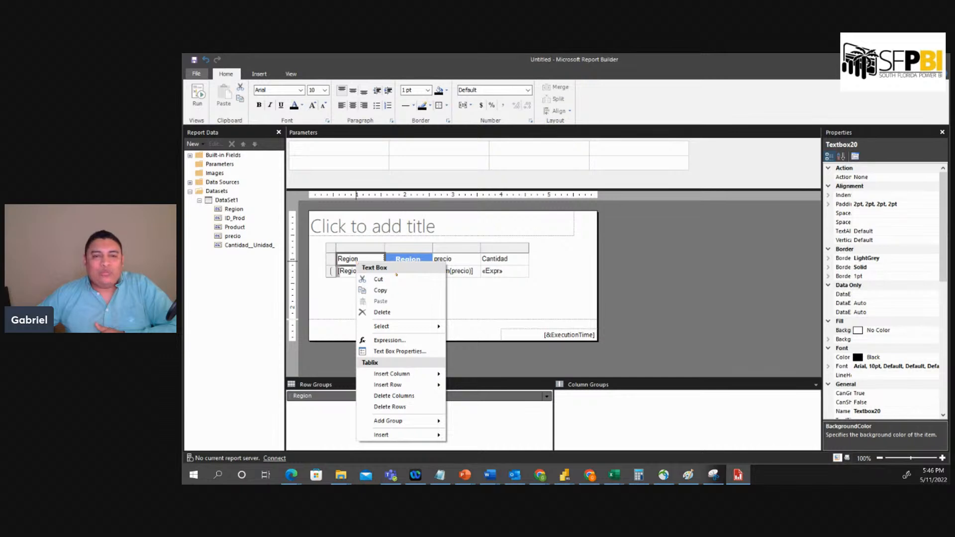
{"action": "left_click", "coordinate": [398, 351]}
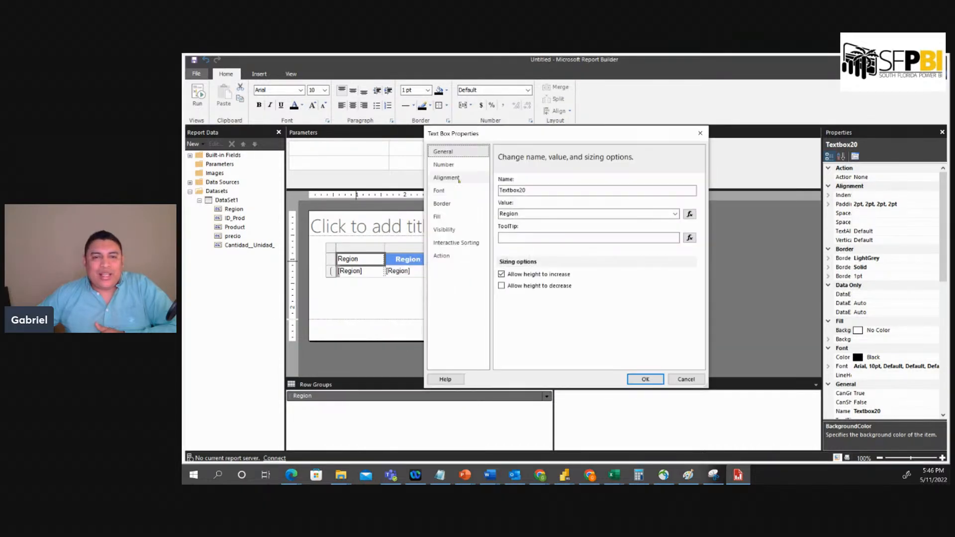
{"action": "left_click", "coordinate": [446, 178]}
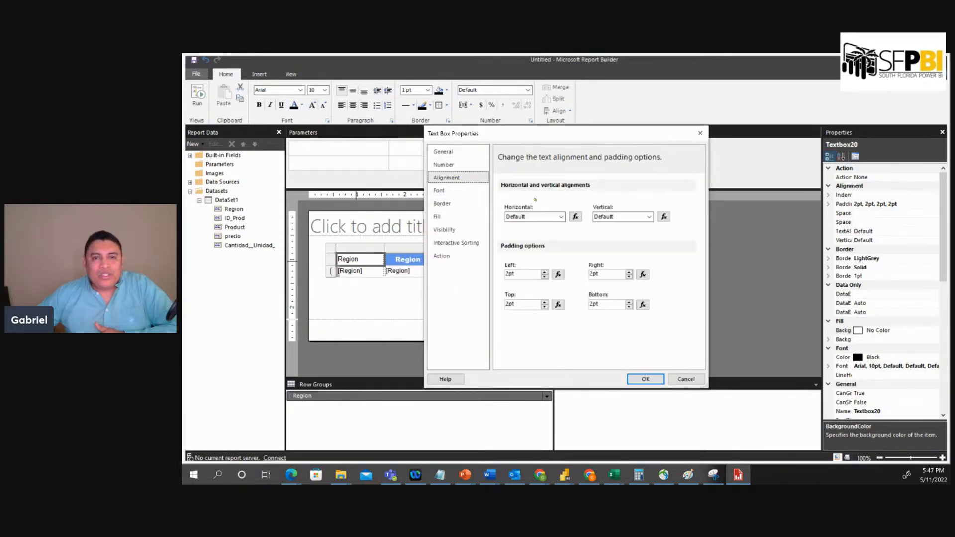
{"action": "left_click", "coordinate": [560, 217]}
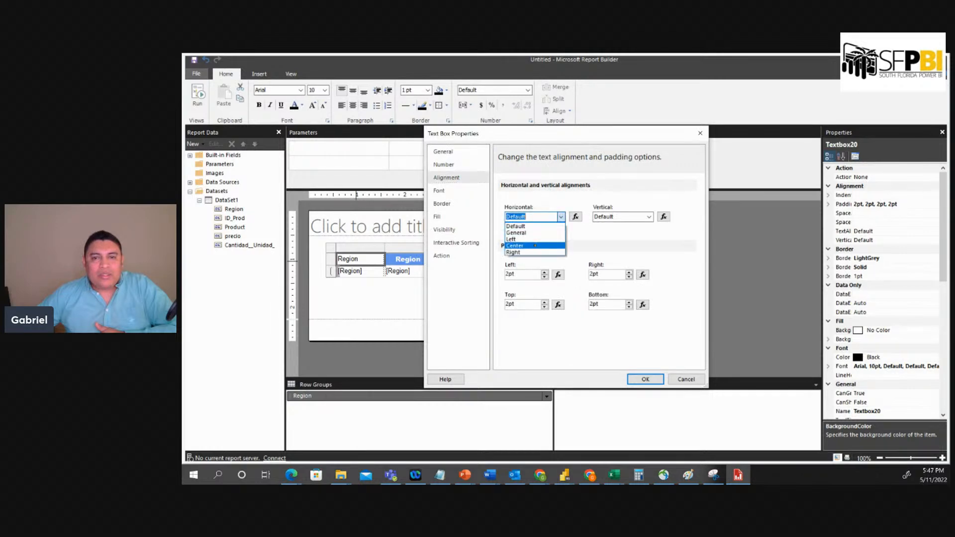
{"action": "left_click", "coordinate": [535, 240]}
Set the first Region header's font to Arial Black in white with bold style
{"action": "left_click", "coordinate": [438, 191]}
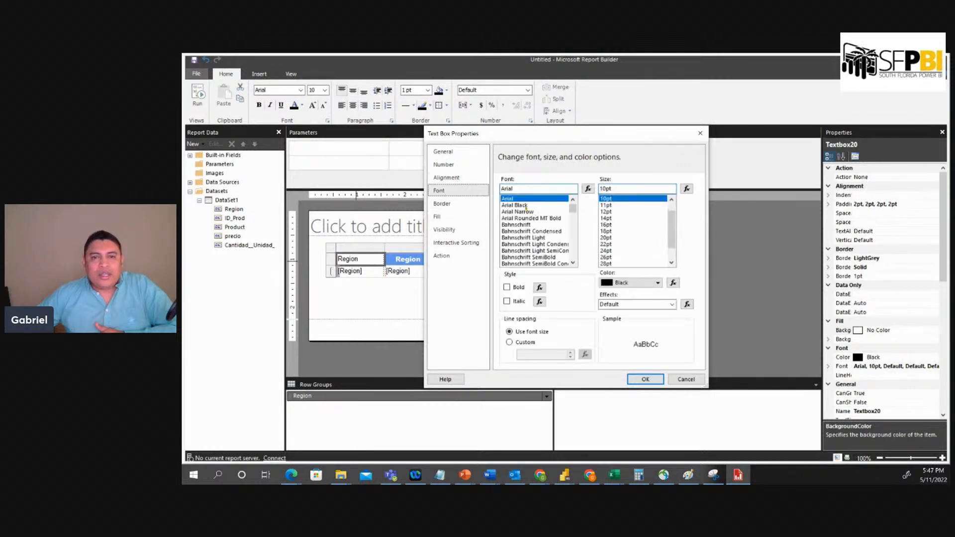
{"action": "left_click", "coordinate": [515, 205]}
{"action": "left_click", "coordinate": [627, 283]}
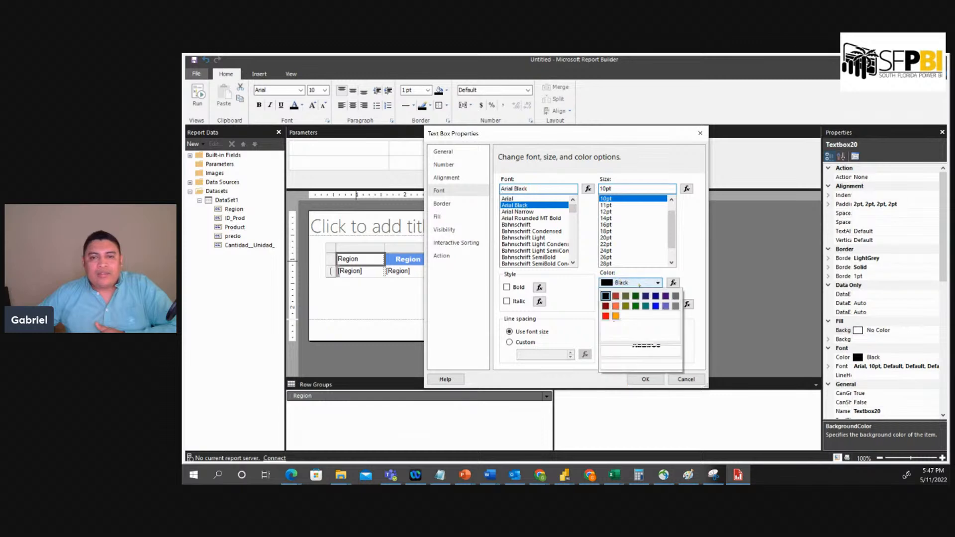
{"action": "left_click", "coordinate": [674, 337]}
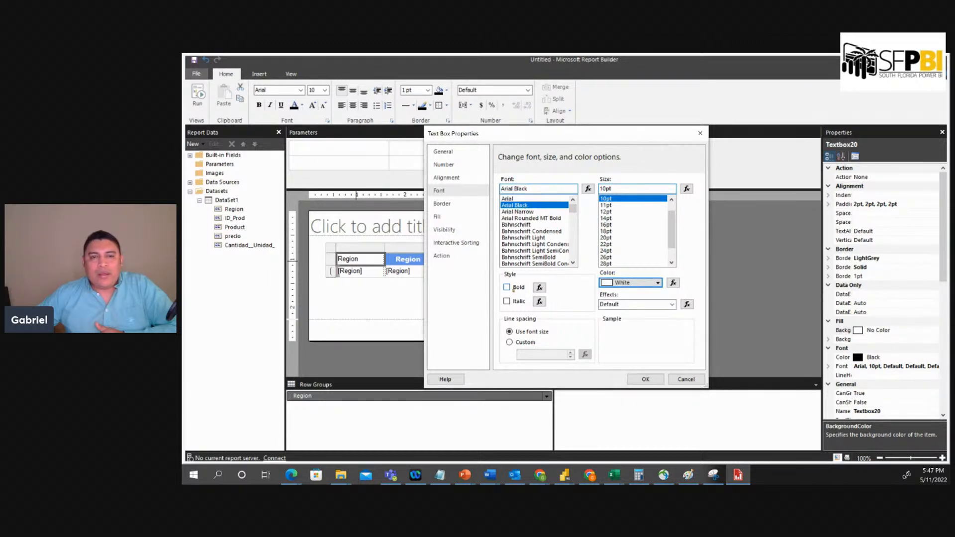
{"action": "left_click", "coordinate": [506, 287]}
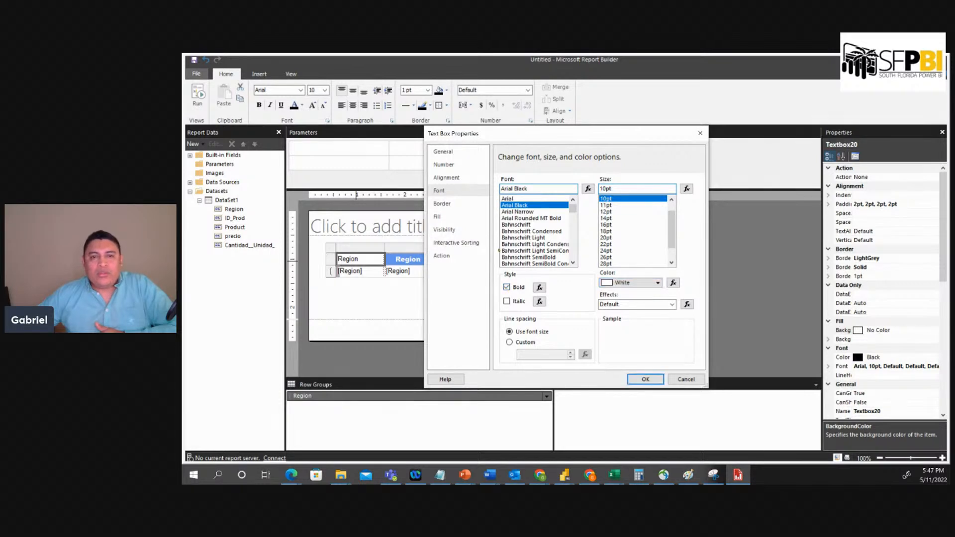
Give the first Region header a Cornflower Blue fill and apply its text box properties
{"action": "left_click", "coordinate": [438, 216]}
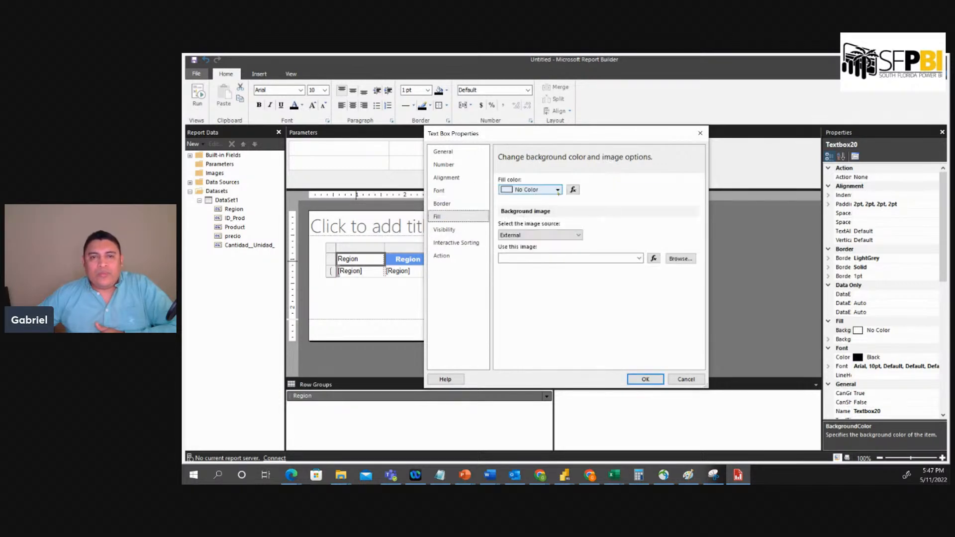
{"action": "left_click", "coordinate": [558, 190]}
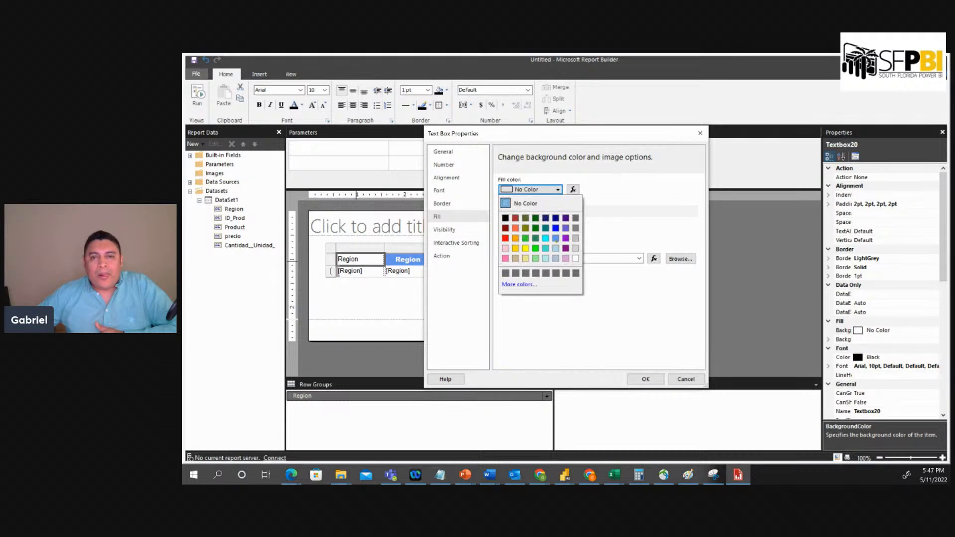
{"action": "left_click", "coordinate": [555, 238]}
{"action": "left_click", "coordinate": [647, 379]}
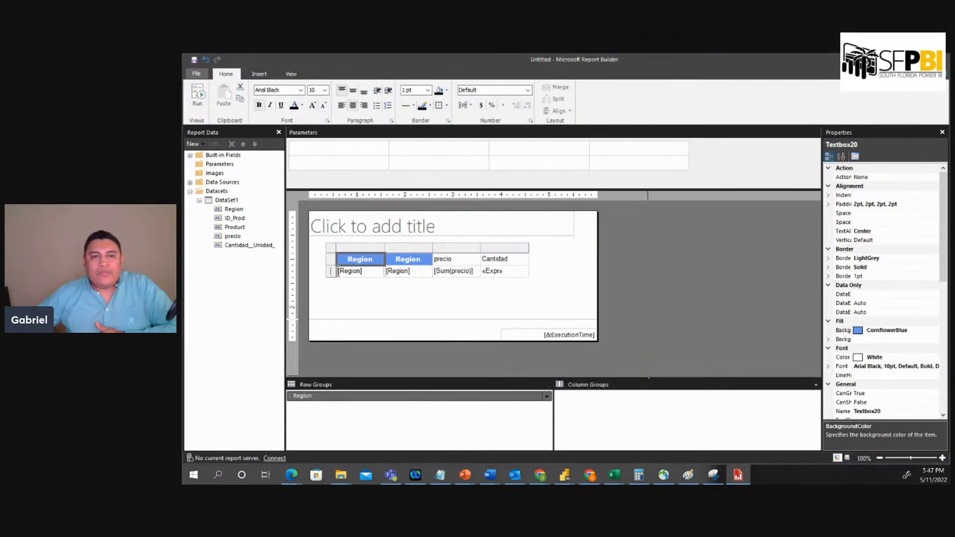
Run the report to check the first table's Region header formatting, and return to the report design
{"action": "left_click", "coordinate": [198, 95]}
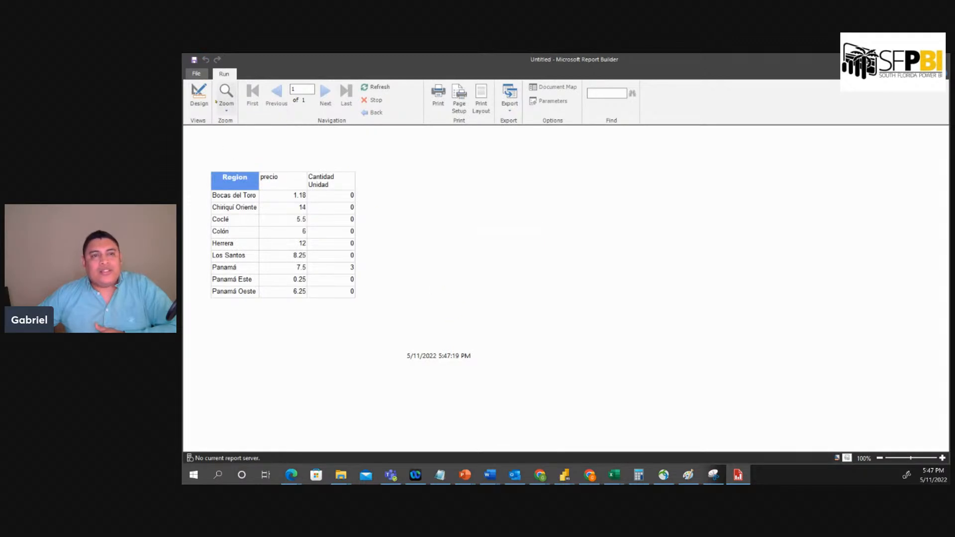
{"action": "left_click", "coordinate": [199, 95]}
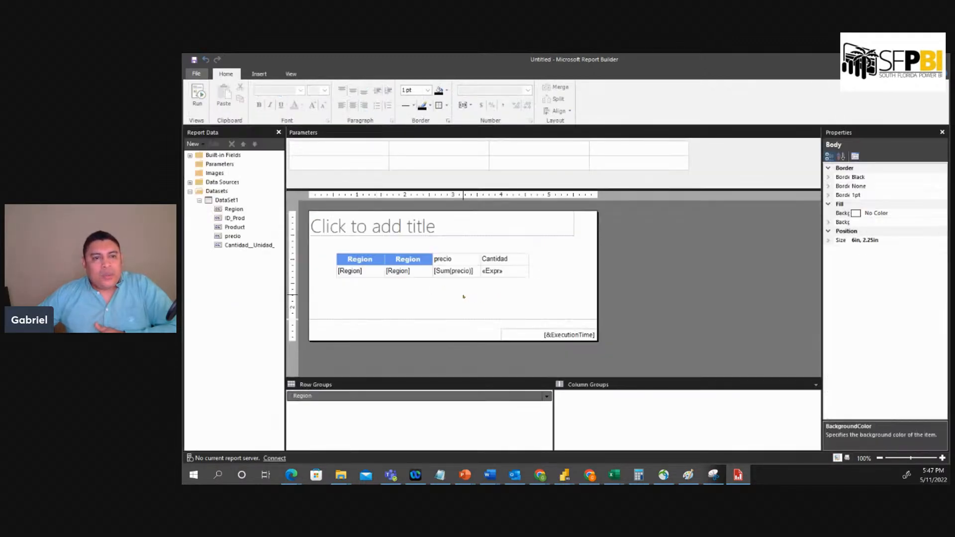
Insert a new blank table in the report body just below the Region-grouped table
{"action": "left_click", "coordinate": [259, 74]}
{"action": "left_click", "coordinate": [226, 106]}
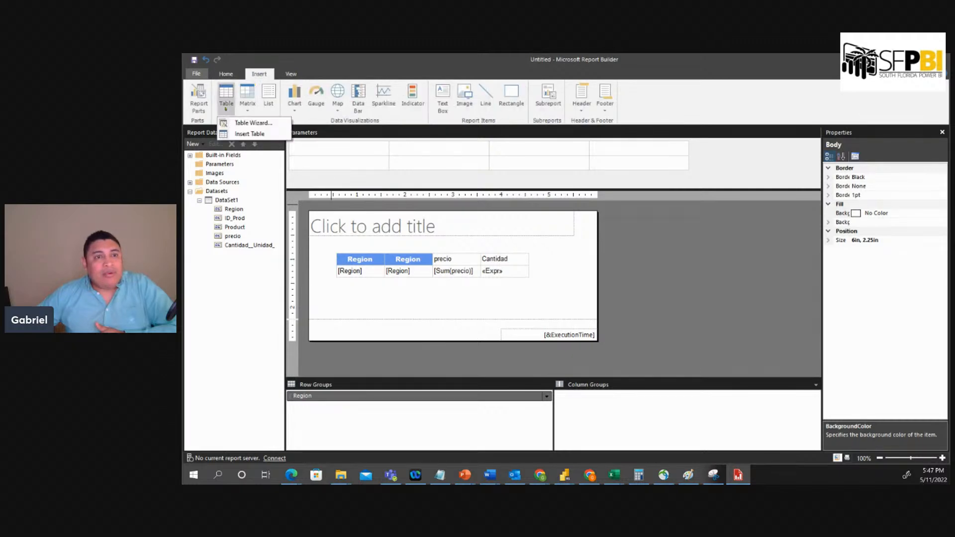
{"action": "left_click", "coordinate": [234, 135]}
{"action": "left_click", "coordinate": [337, 291]}
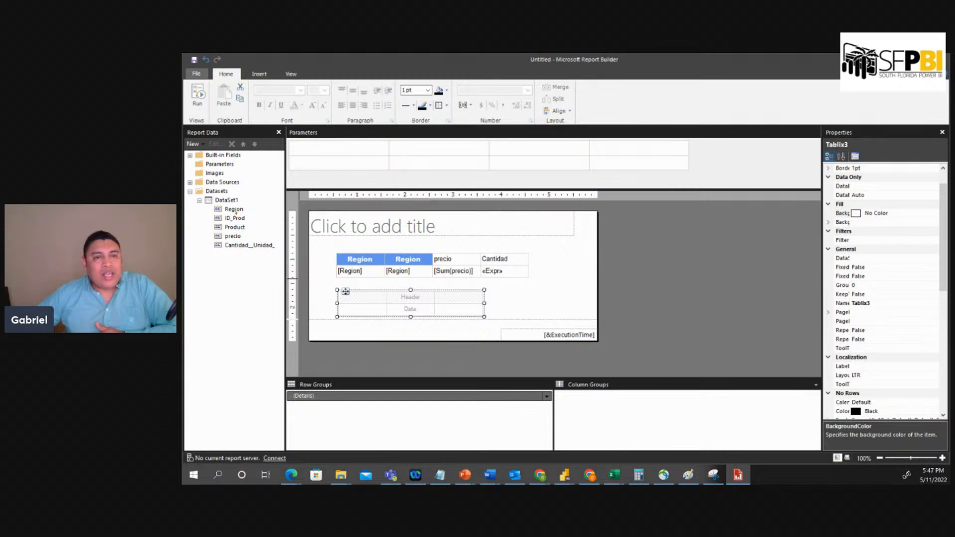
Fill the new table's columns with the Region, Product, precio and Cantidad__Unidad_ fields from DataSet1
{"action": "left_click_drag", "start_coordinate": [236, 210], "coordinate": [351, 298]}
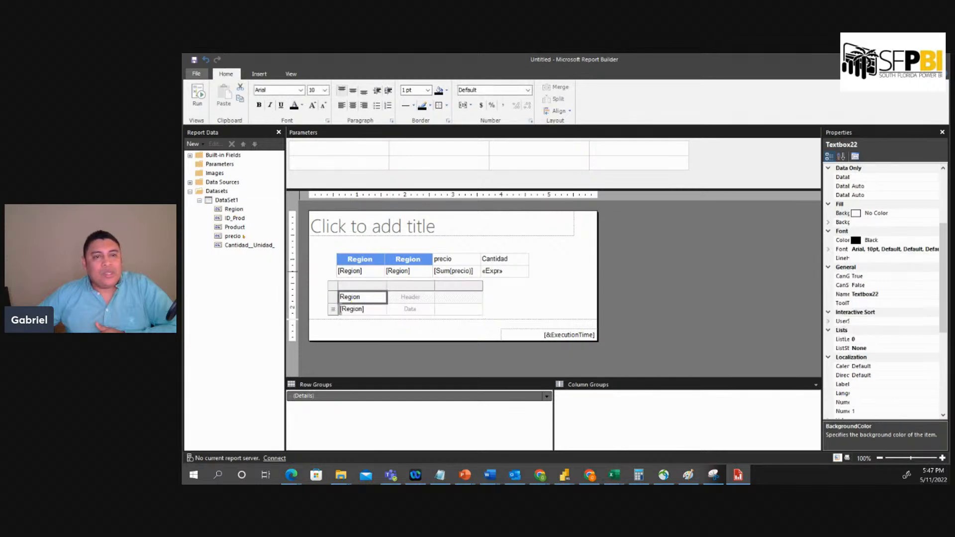
{"action": "left_click_drag", "start_coordinate": [235, 227], "coordinate": [409, 305]}
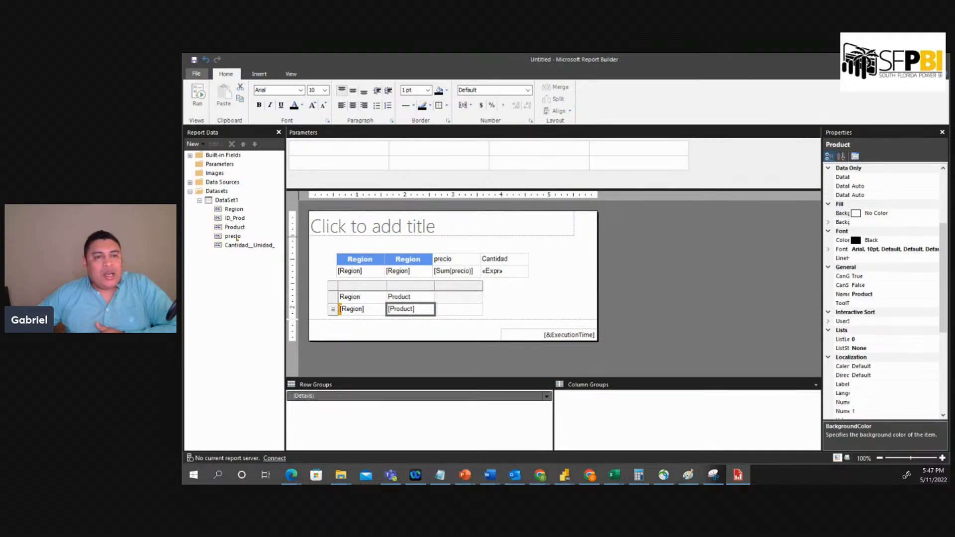
{"action": "left_click_drag", "start_coordinate": [236, 238], "coordinate": [455, 305]}
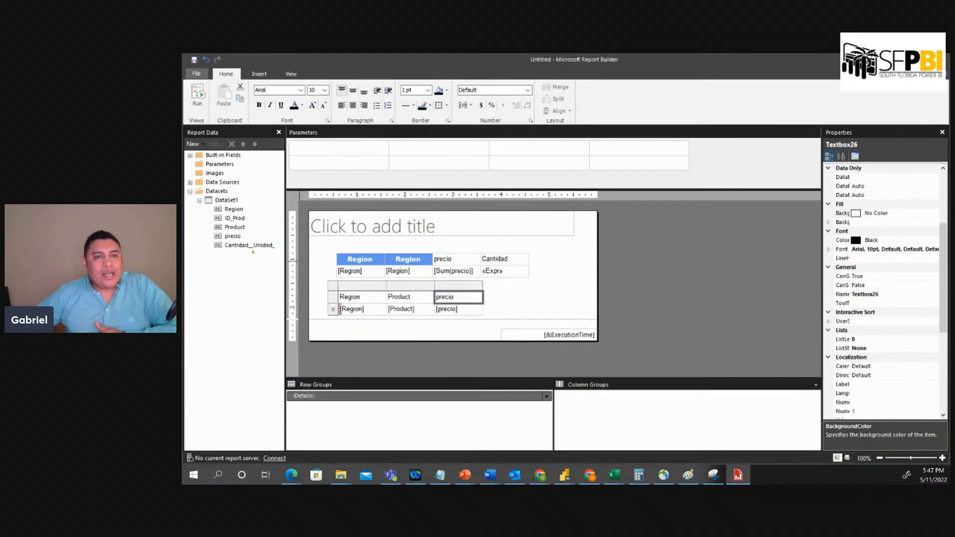
{"action": "left_click_drag", "start_coordinate": [249, 246], "coordinate": [502, 319]}
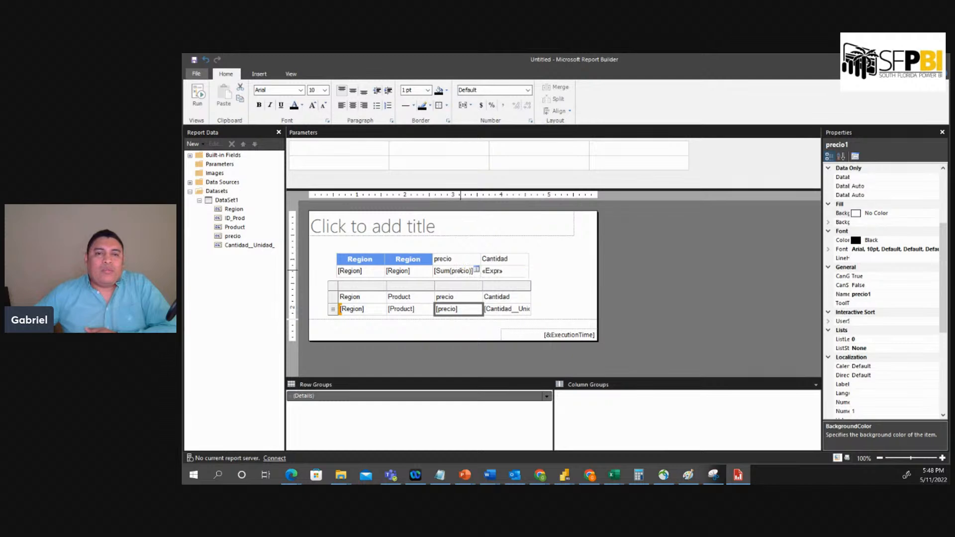
{"action": "left_click", "coordinate": [579, 297]}
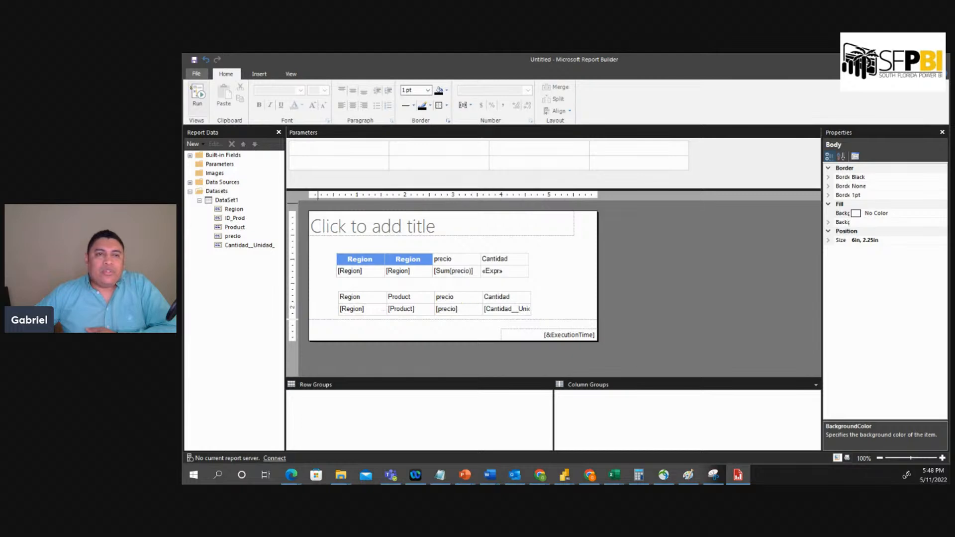
Run the report and review the grouped table together with the detail table below it
{"action": "left_click", "coordinate": [197, 95]}
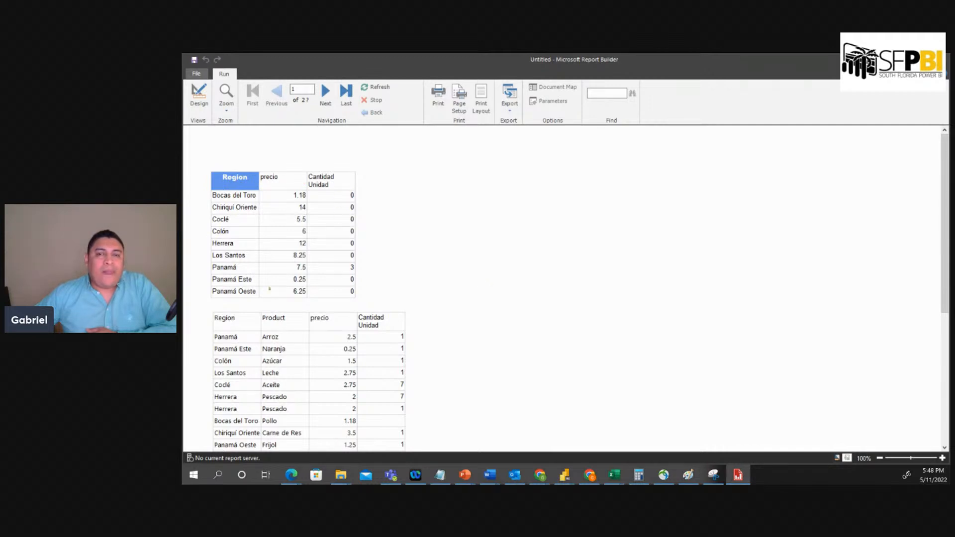
{"action": "scroll", "coordinate": [396, 166], "scroll_direction": "down", "scroll_amount": 1}
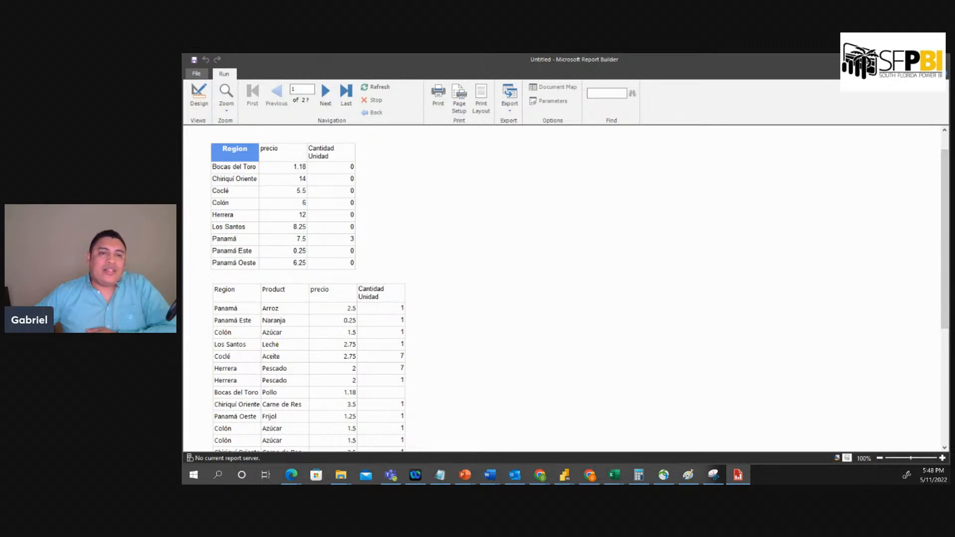
{"action": "scroll", "coordinate": [283, 344], "scroll_direction": "down", "scroll_amount": 4}
{"action": "scroll", "coordinate": [283, 345], "scroll_direction": "up", "scroll_amount": 5}
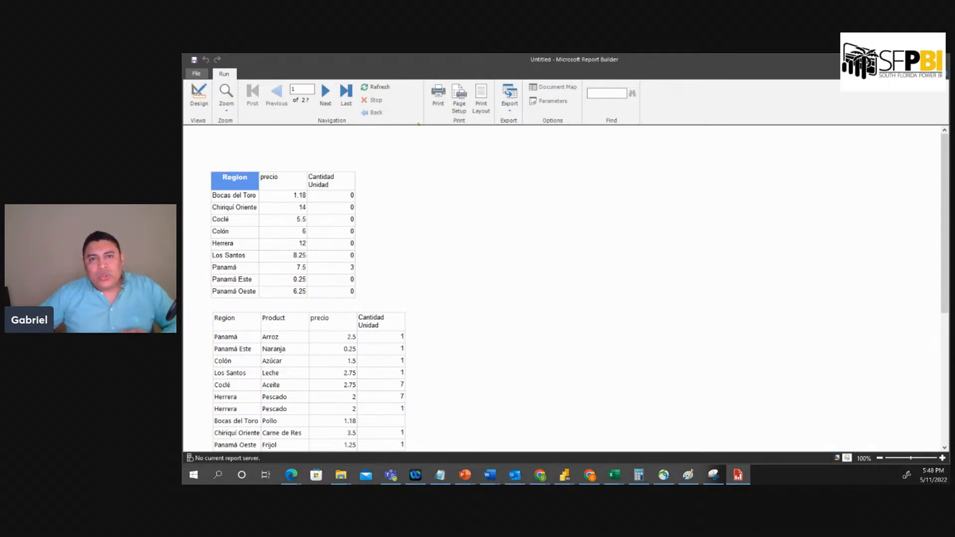
Export the report as a PDF named Untitled.pdf in the Documents folder
{"action": "left_click", "coordinate": [512, 110]}
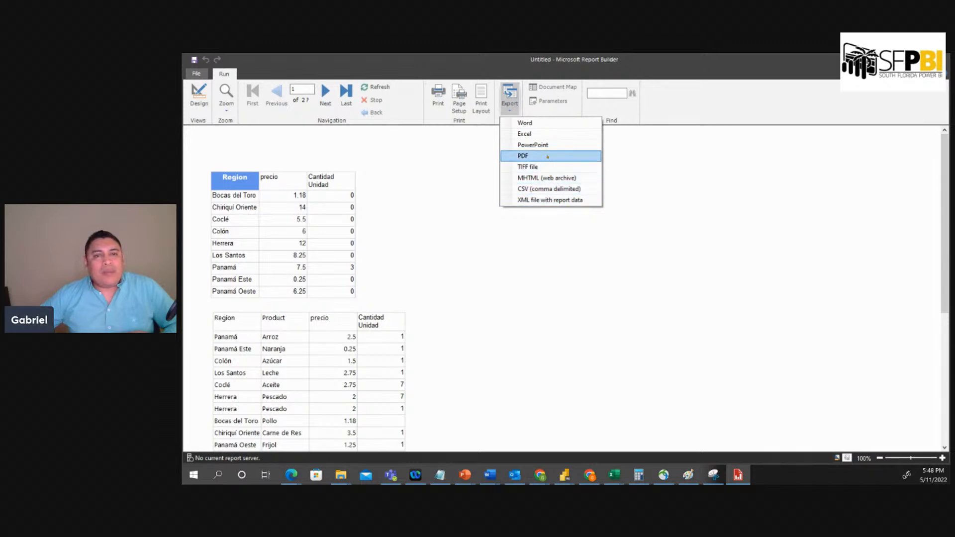
{"action": "left_click", "coordinate": [544, 154]}
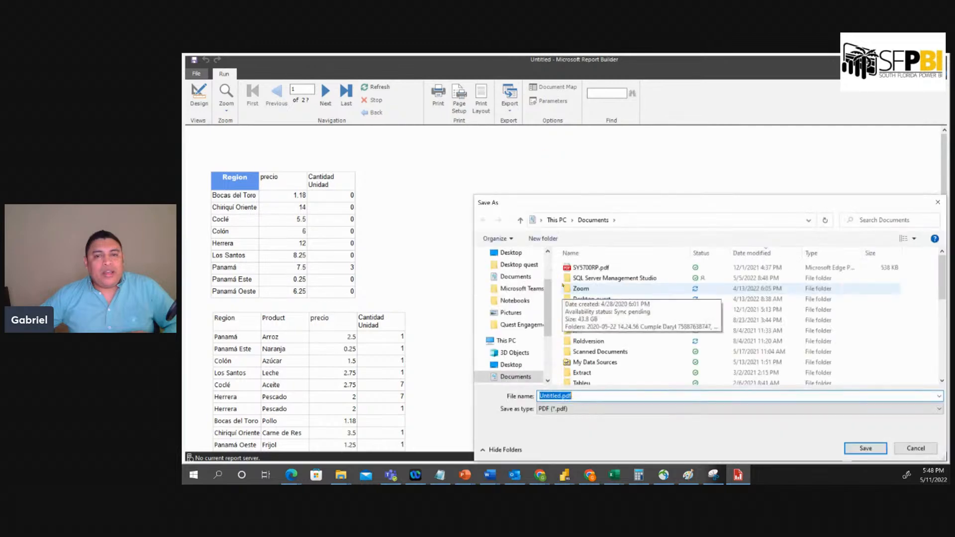
{"action": "left_click", "coordinate": [865, 449]}
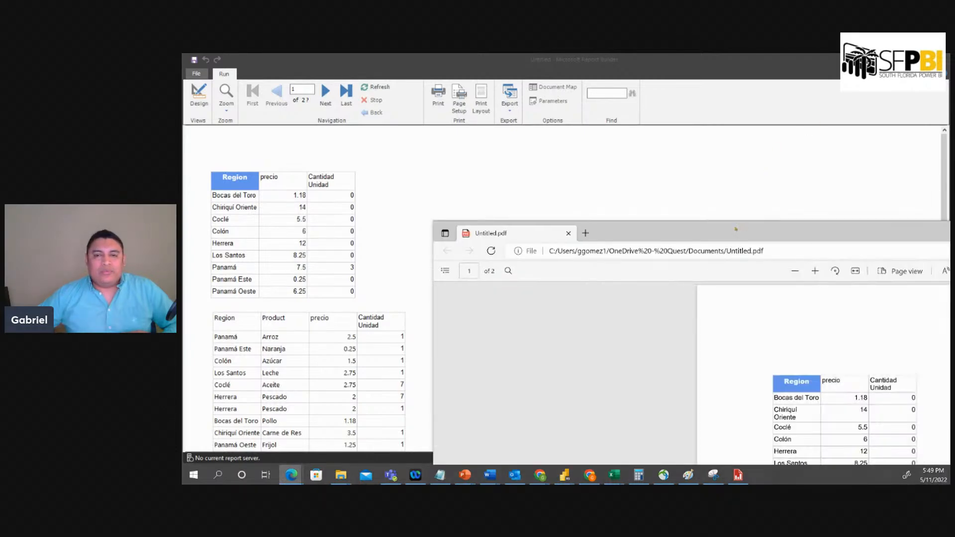
Review both pages of the exported PDF in a maximized browser window, and close the document
{"action": "double_click", "coordinate": [736, 229]}
{"action": "scroll", "coordinate": [631, 274], "scroll_direction": "down", "scroll_amount": 10}
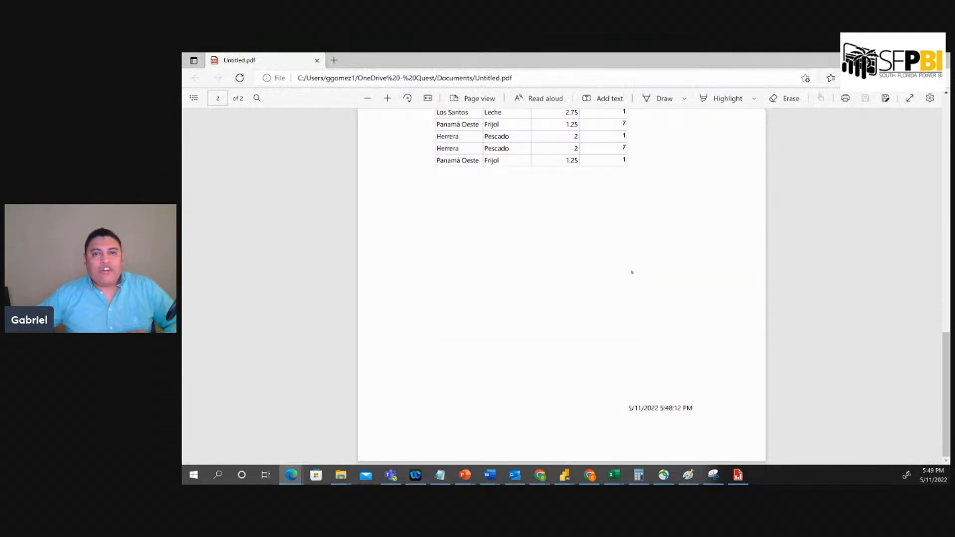
{"action": "scroll", "coordinate": [631, 272], "scroll_direction": "up", "scroll_amount": 10}
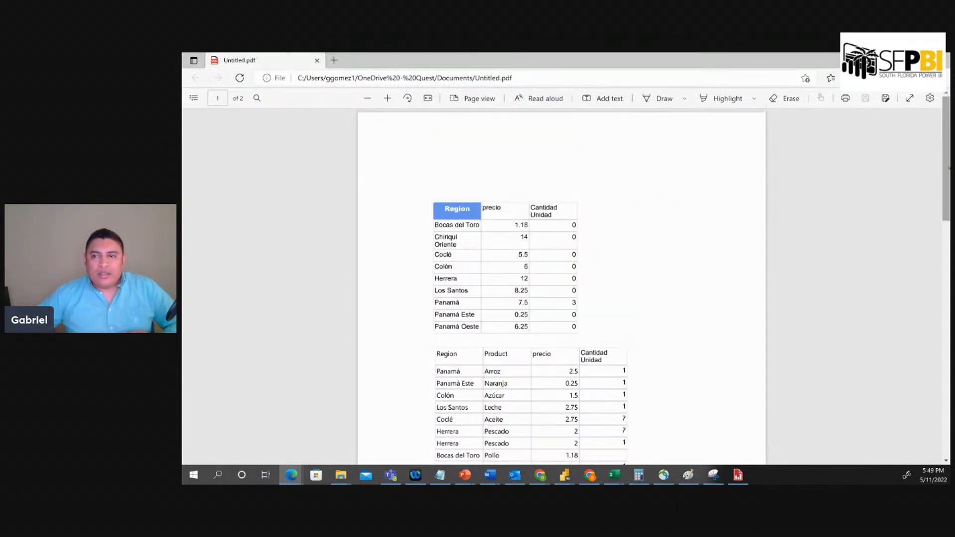
{"action": "scroll", "coordinate": [561, 286], "scroll_direction": "down", "scroll_amount": 4}
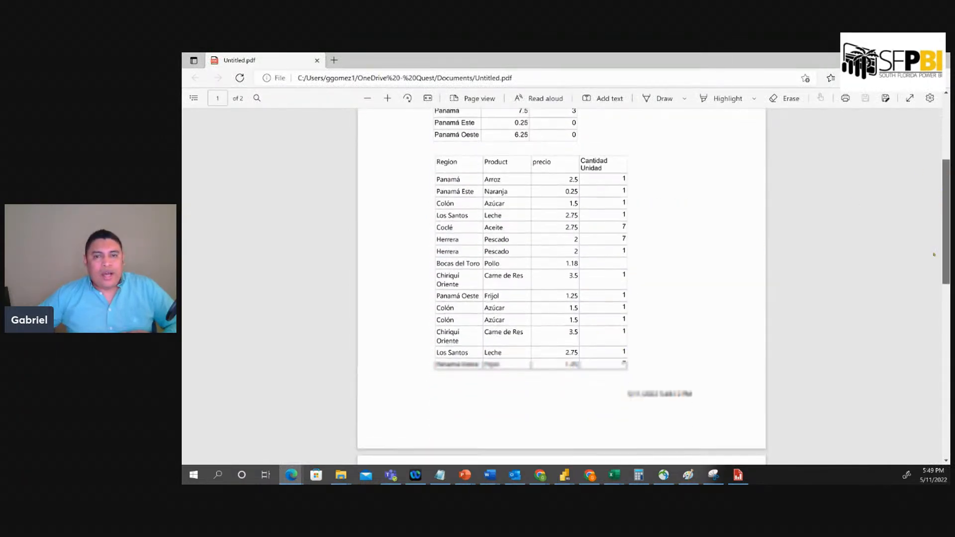
{"action": "scroll", "coordinate": [658, 311], "scroll_direction": "down", "scroll_amount": 7}
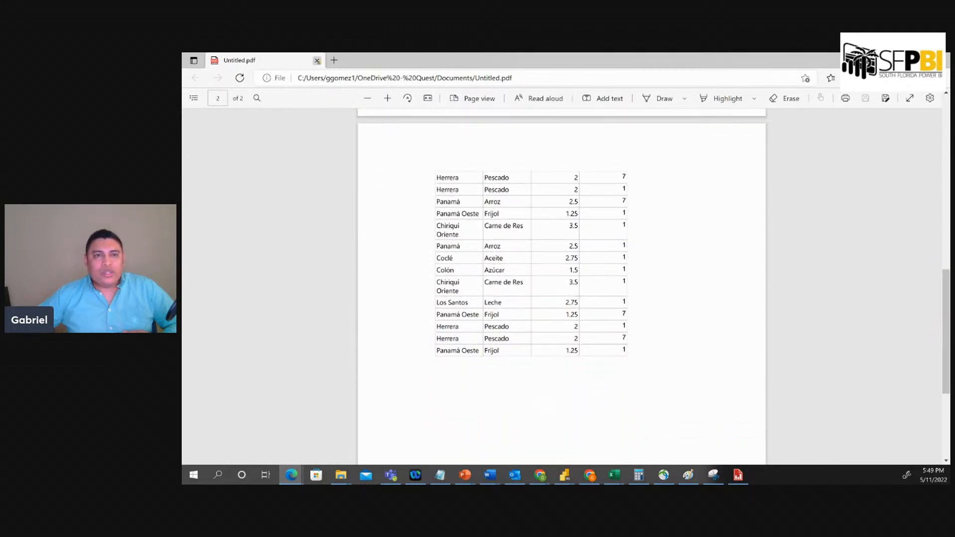
{"action": "left_click", "coordinate": [317, 60]}
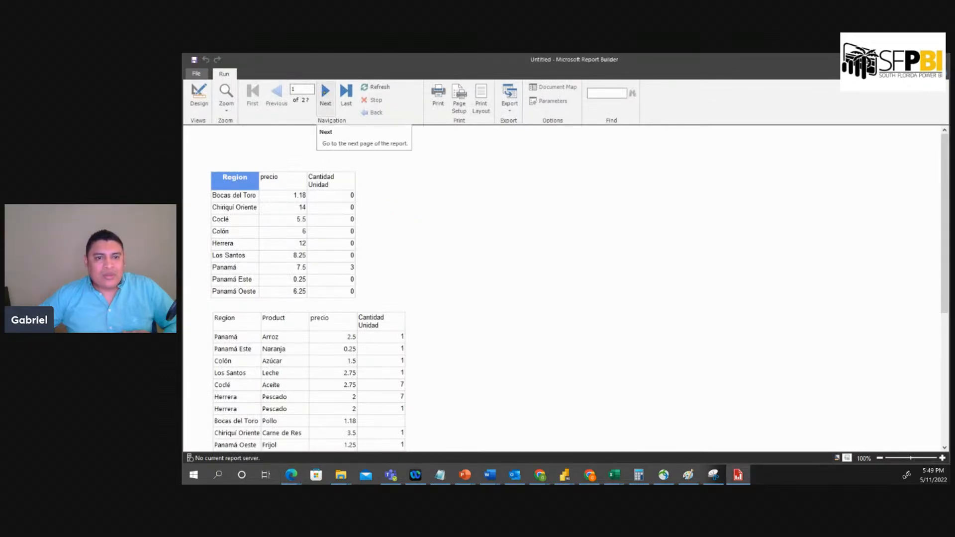
Check the report preview's second and first pages, and return to the report design
{"action": "left_click", "coordinate": [325, 92]}
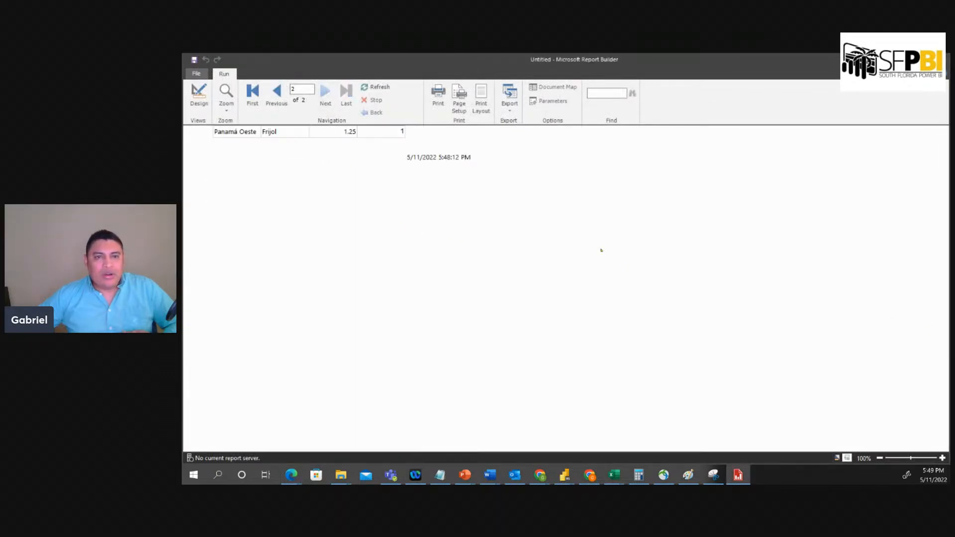
{"action": "scroll", "coordinate": [601, 251], "scroll_direction": "up", "scroll_amount": 15}
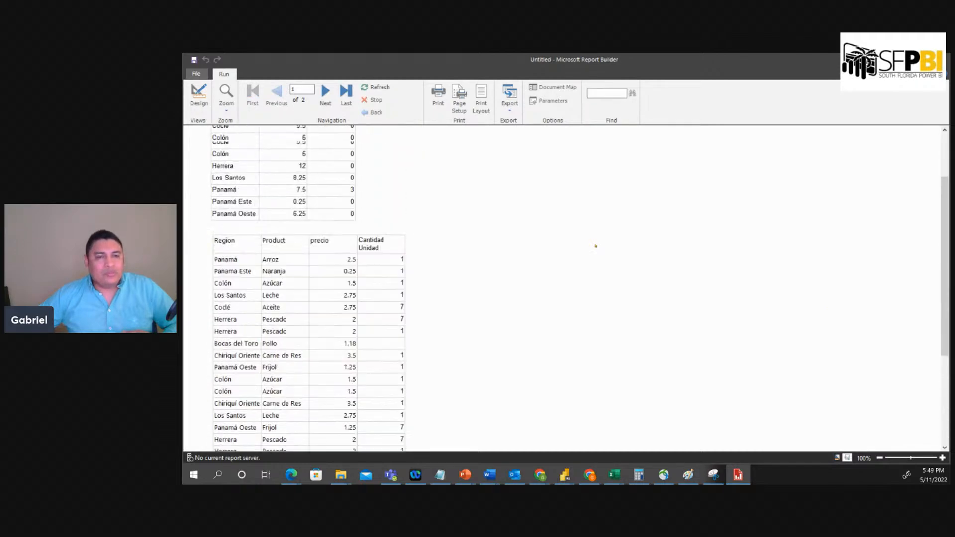
{"action": "scroll", "coordinate": [595, 246], "scroll_direction": "up", "scroll_amount": 2}
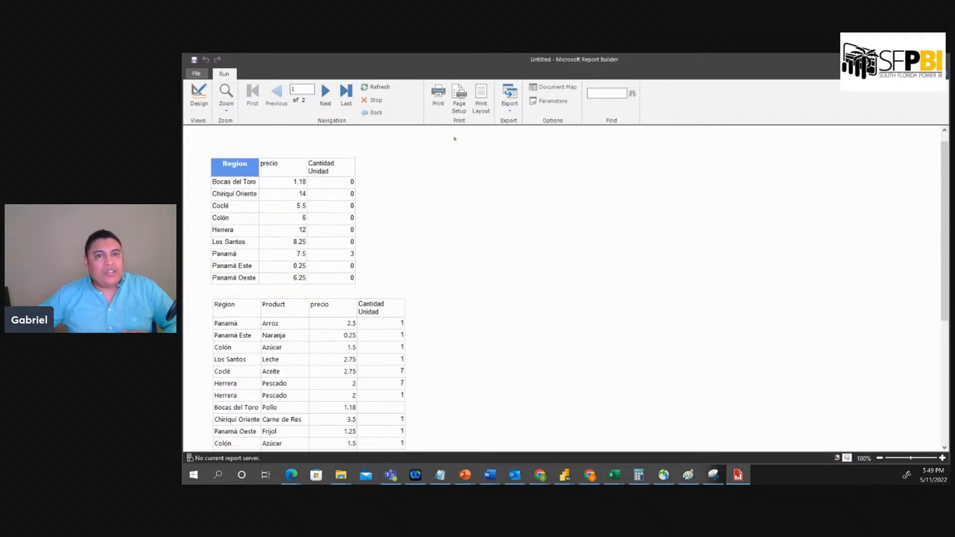
{"action": "left_click", "coordinate": [199, 94]}
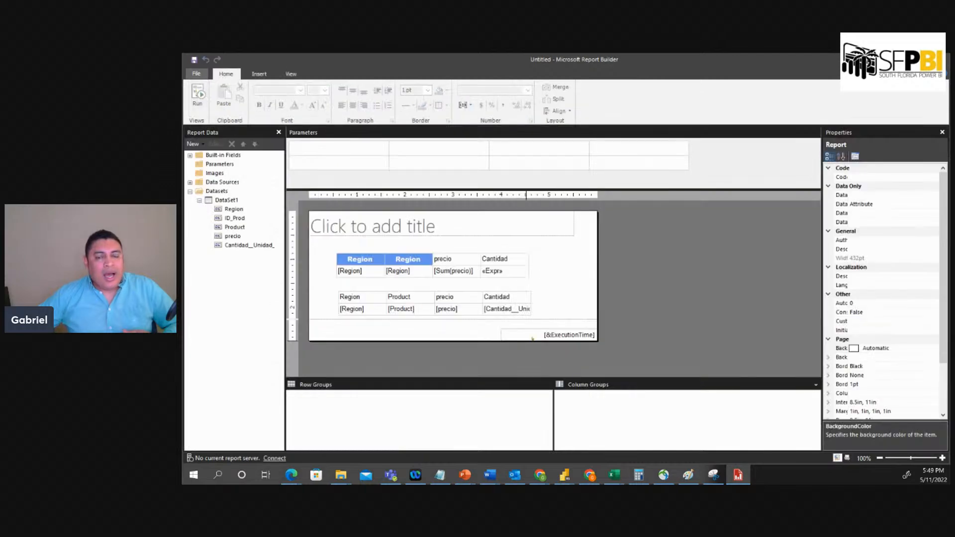
Extend the report body downward to a height of about 4.36 in to make room below the tables
{"action": "left_click", "coordinate": [552, 309]}
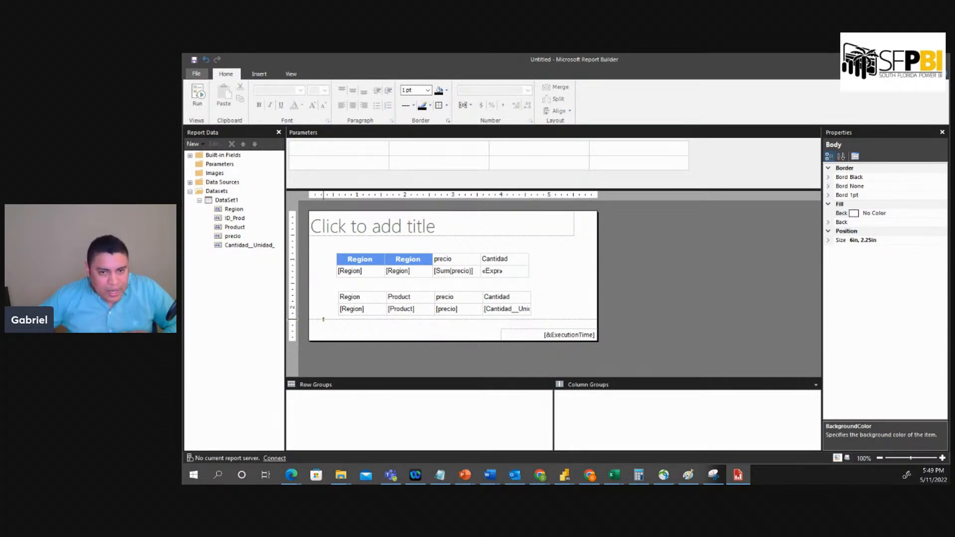
{"action": "left_click_drag", "start_coordinate": [324, 319], "coordinate": [326, 381]}
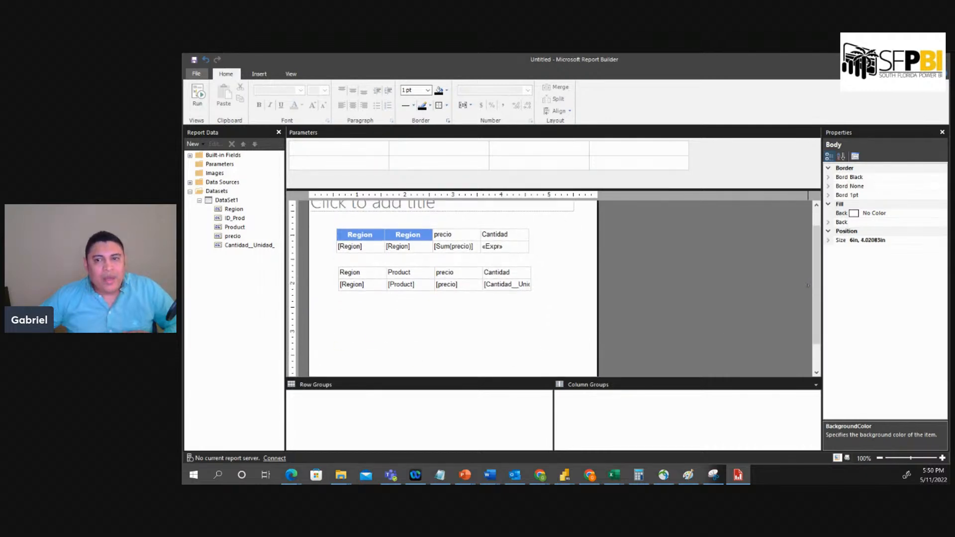
{"action": "left_click_drag", "start_coordinate": [816, 287], "coordinate": [816, 311]}
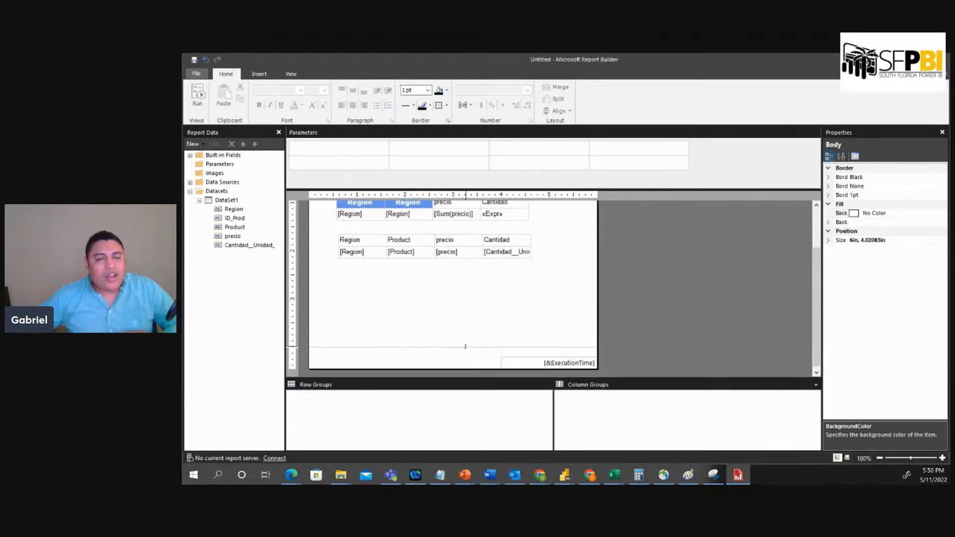
{"action": "left_click_drag", "start_coordinate": [467, 347], "coordinate": [467, 362]}
Move the detail table further down the report body, leaving a gap beneath the Region-grouped table
{"action": "left_click", "coordinate": [431, 250]}
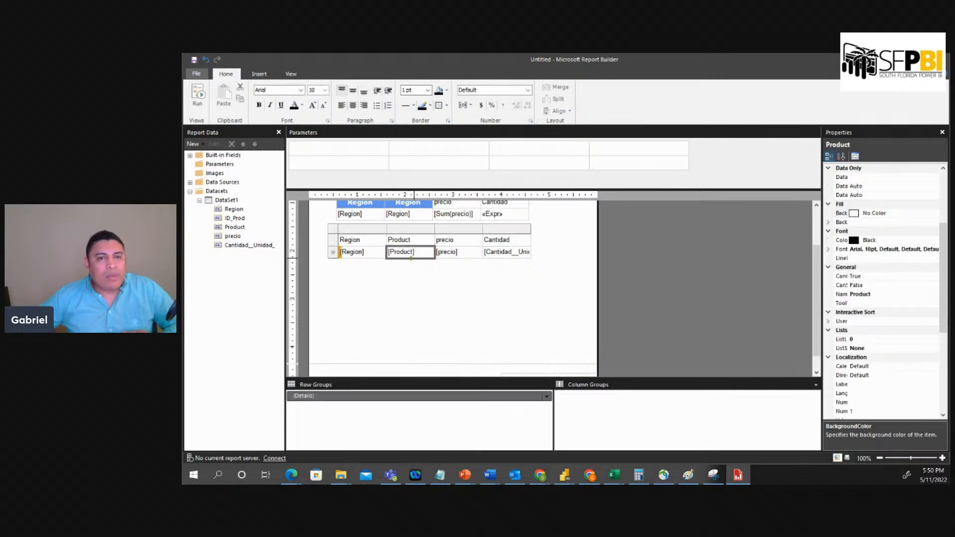
{"action": "left_click", "coordinate": [333, 230]}
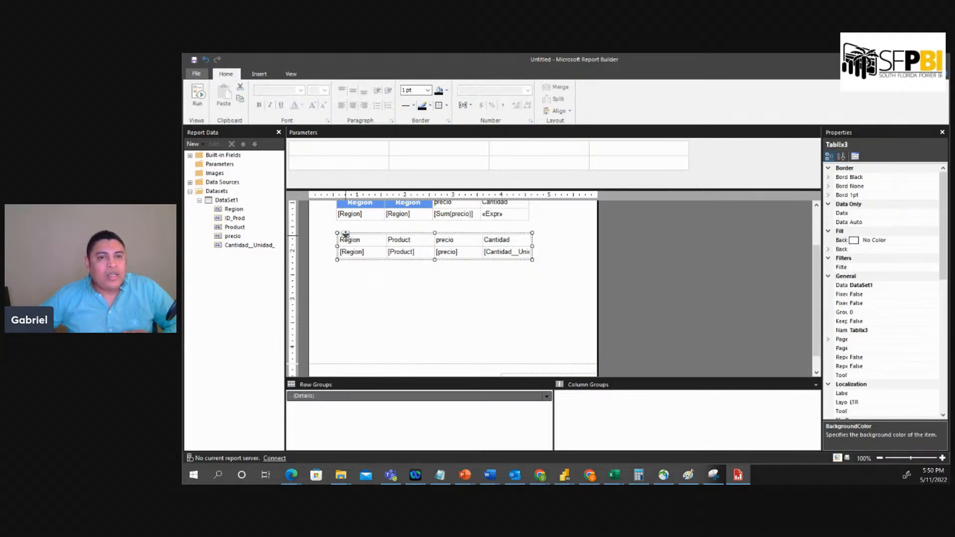
{"action": "left_click_drag", "start_coordinate": [346, 233], "coordinate": [346, 294]}
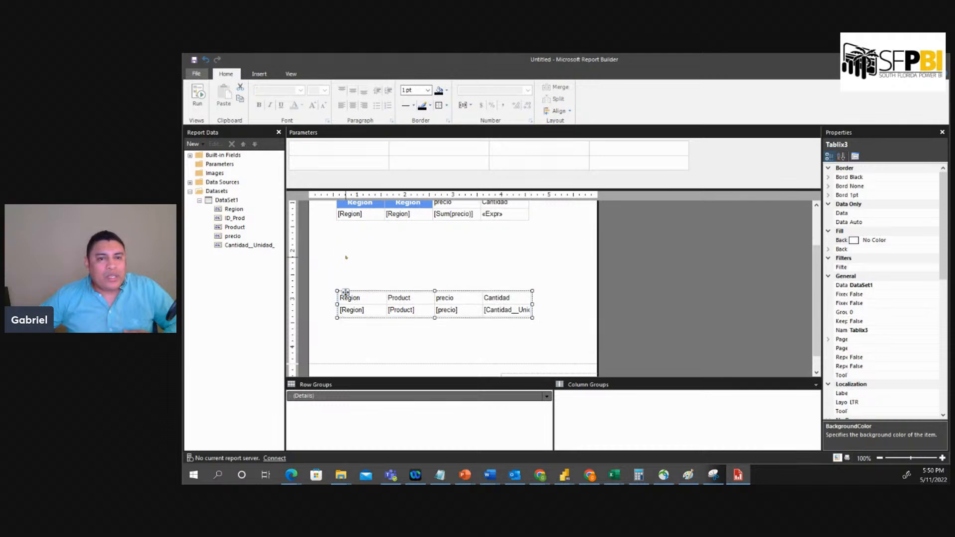
{"action": "left_click", "coordinate": [348, 256]}
Insert a clustered column chart in the report body, starting in the gap between the two tables
{"action": "left_click", "coordinate": [260, 75]}
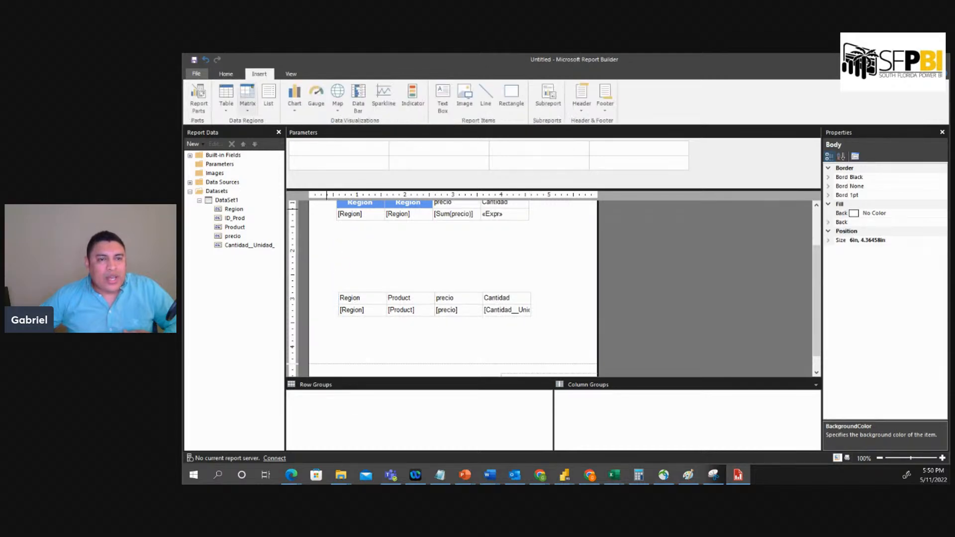
{"action": "left_click", "coordinate": [295, 110]}
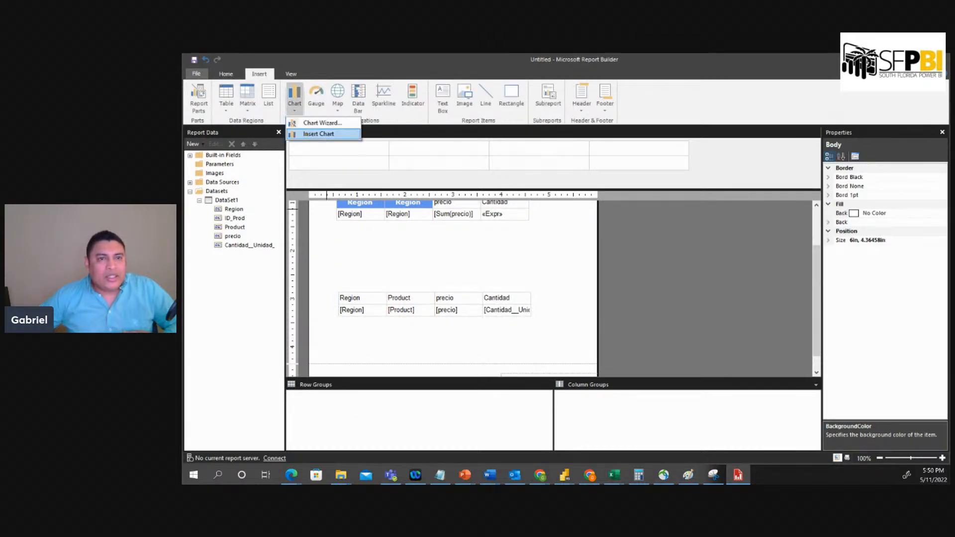
{"action": "left_click", "coordinate": [318, 134]}
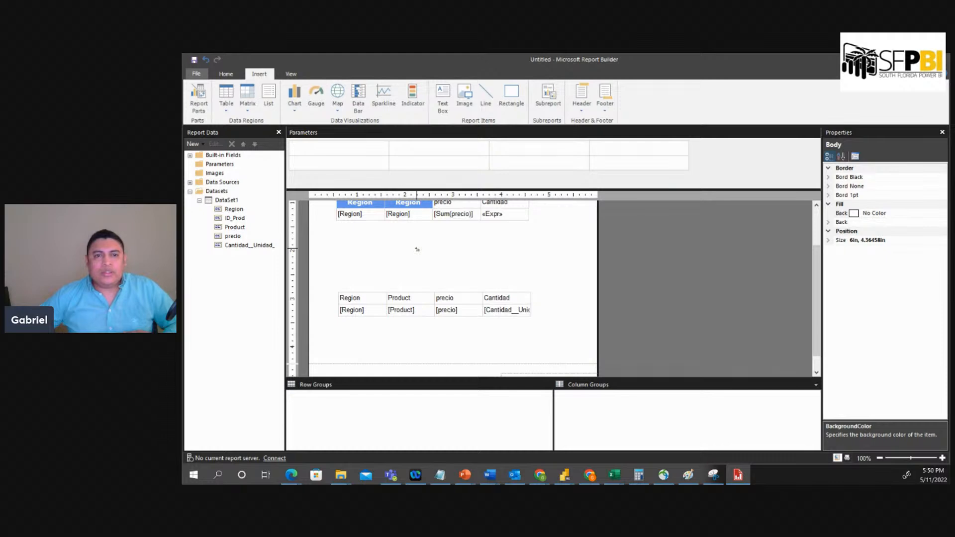
{"action": "left_click", "coordinate": [363, 247]}
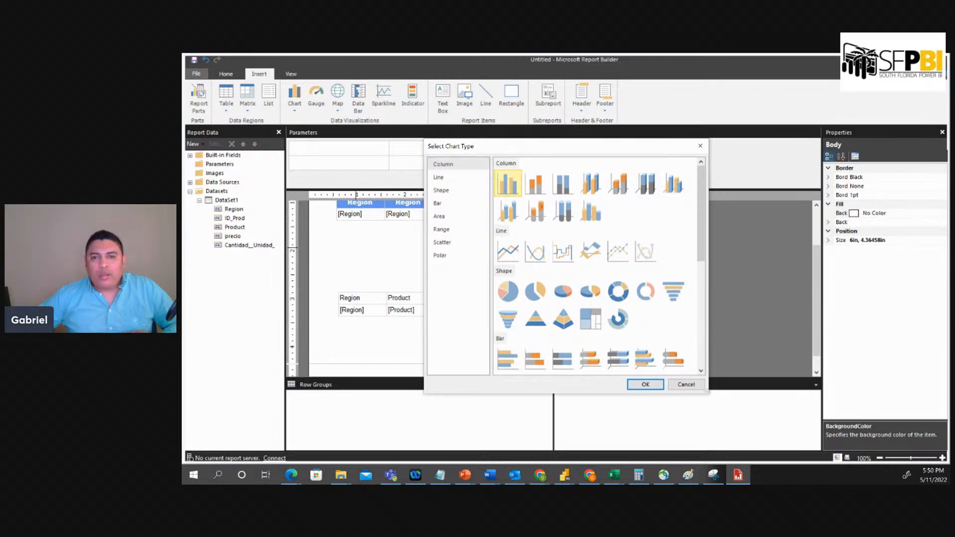
{"action": "left_click", "coordinate": [652, 386]}
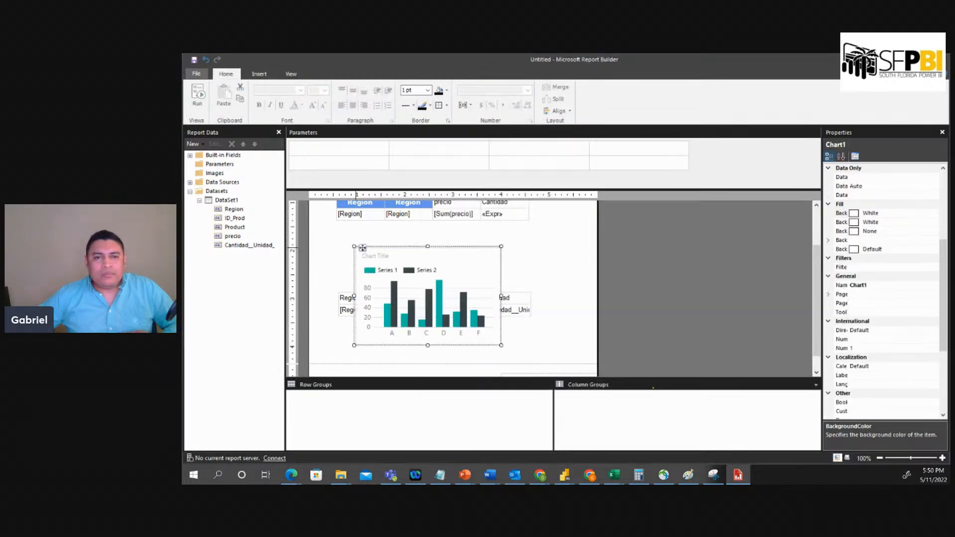
Align the chart with the tables' left edge just below the Region-grouped table, and move the detail table directly beneath the chart
{"action": "left_click_drag", "start_coordinate": [362, 248], "coordinate": [343, 230]}
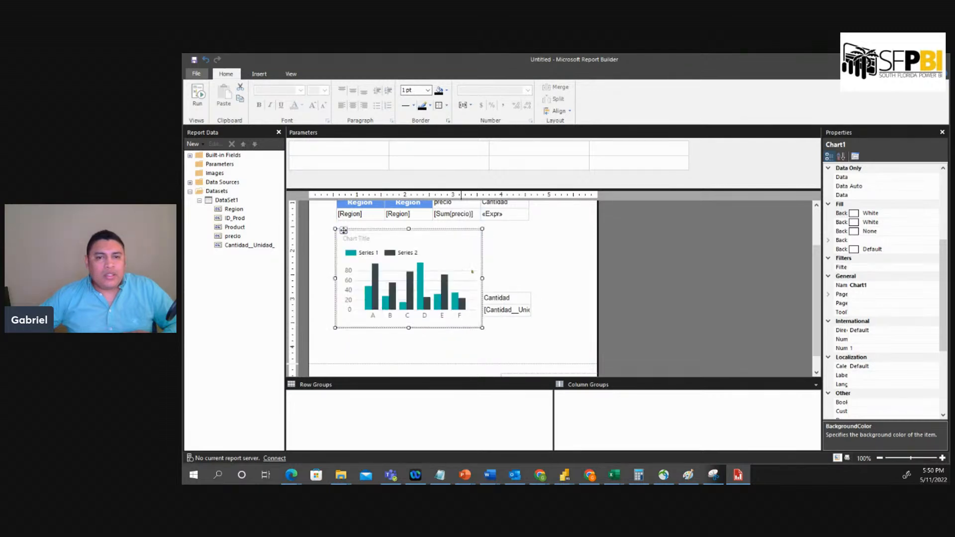
{"action": "left_click", "coordinate": [536, 279]}
{"action": "left_click", "coordinate": [492, 298]}
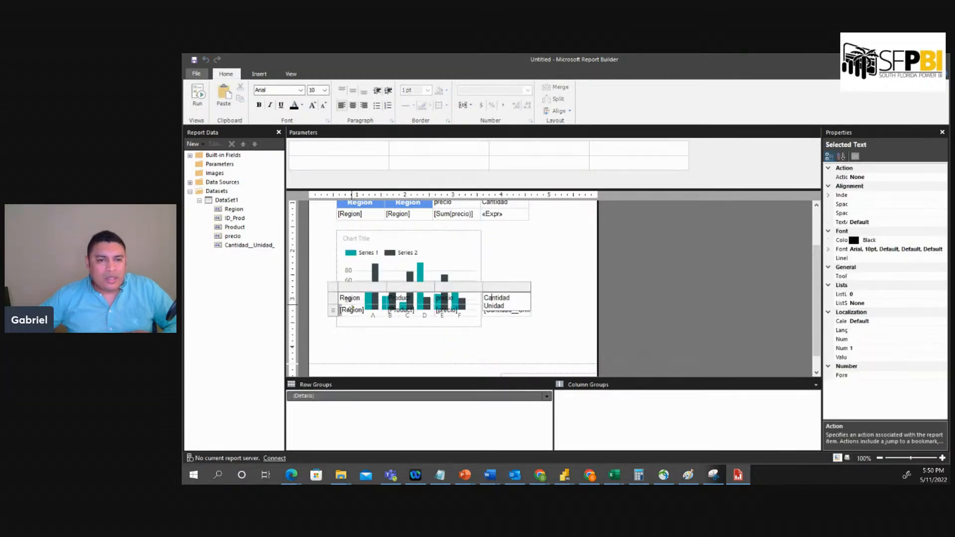
{"action": "left_click", "coordinate": [343, 230]}
{"action": "left_click", "coordinate": [518, 310]}
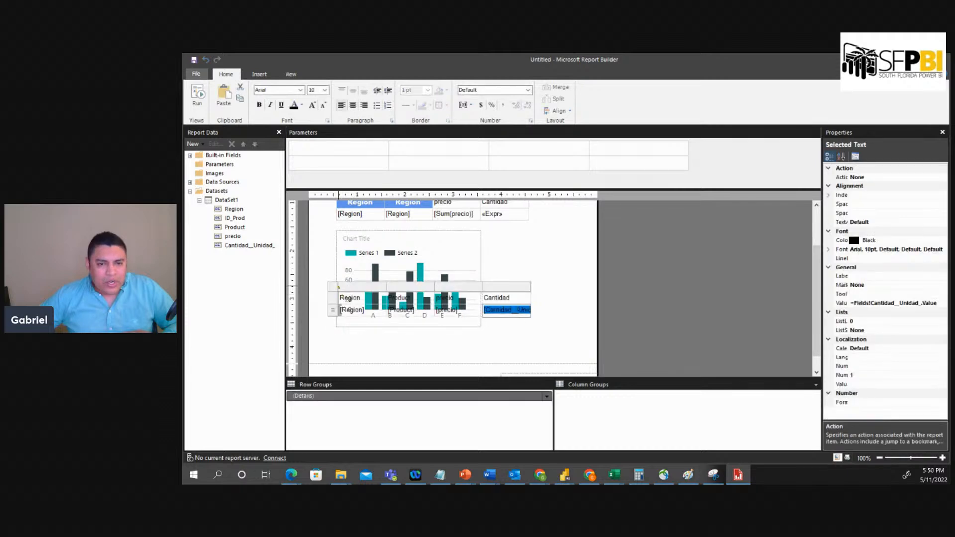
{"action": "left_click", "coordinate": [334, 287]}
{"action": "left_click_drag", "start_coordinate": [345, 292], "coordinate": [341, 332]}
Plot the Cantidad__Unidad_ field as the chart's values and set its category group to Region
{"action": "left_click", "coordinate": [434, 260]}
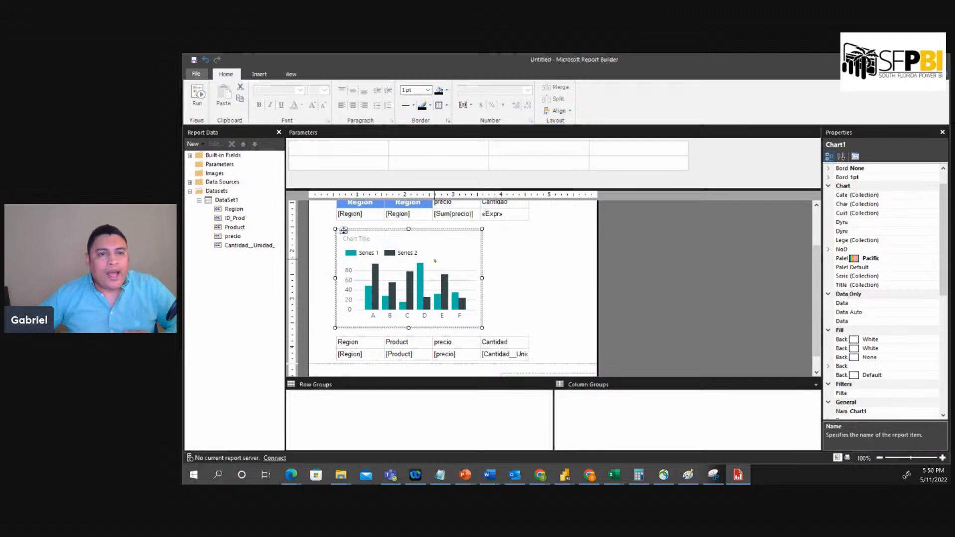
{"action": "left_click", "coordinate": [395, 277]}
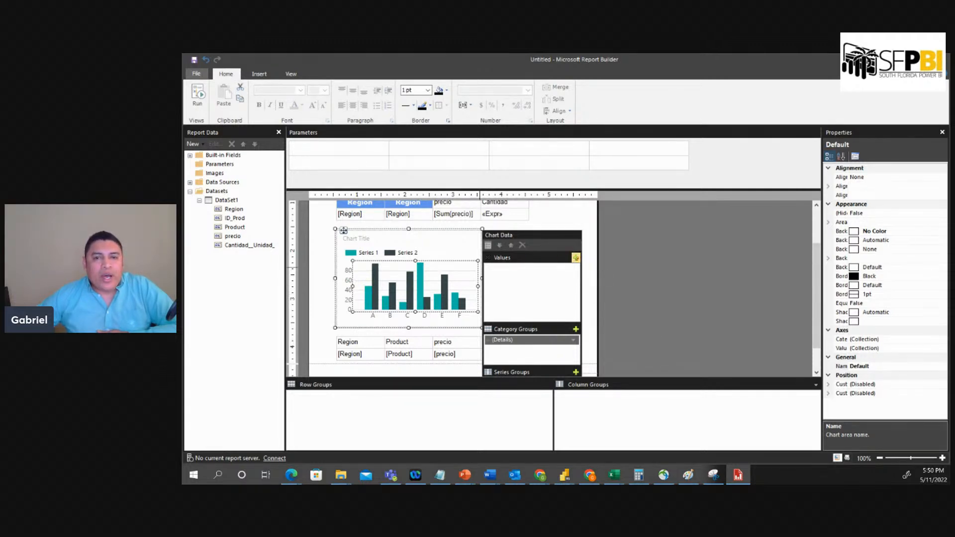
{"action": "left_click", "coordinate": [576, 258]}
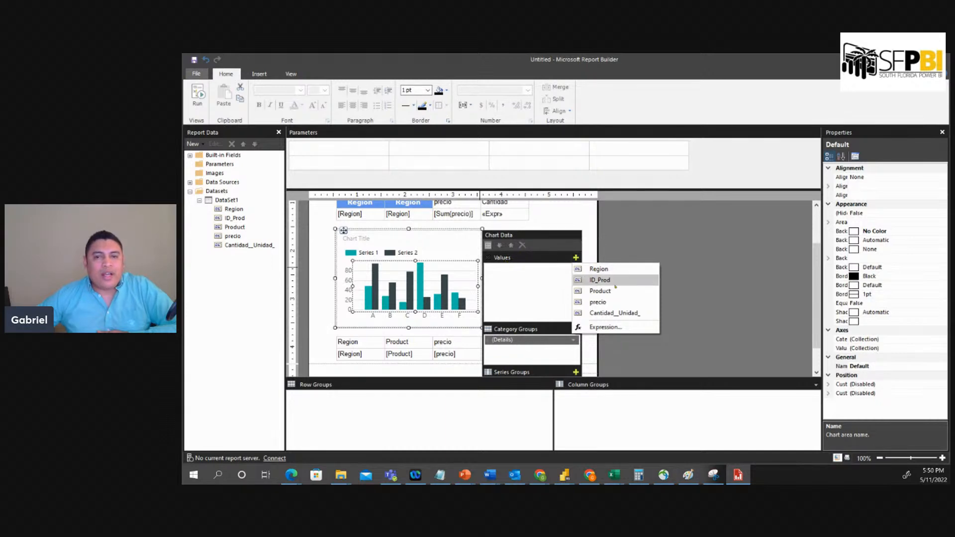
{"action": "left_click", "coordinate": [614, 313]}
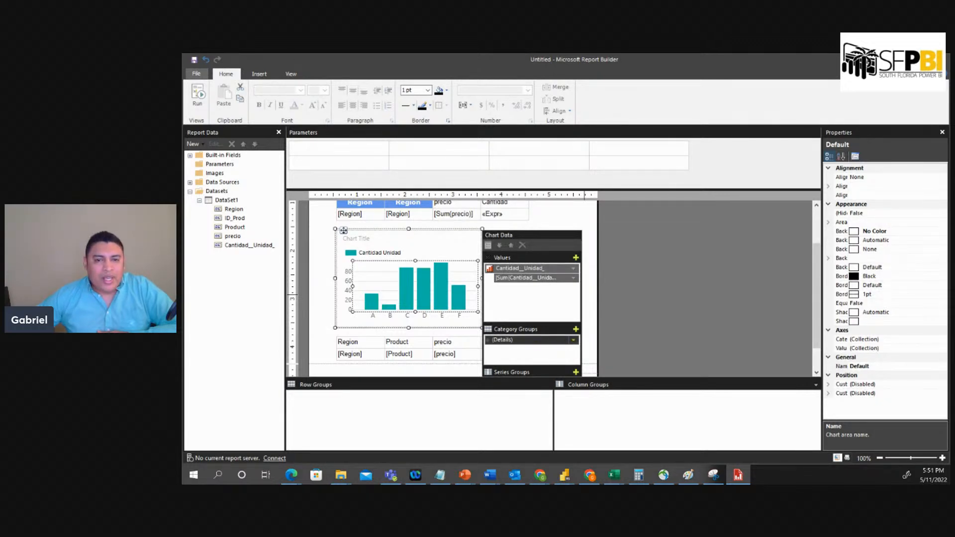
{"action": "left_click", "coordinate": [573, 339]}
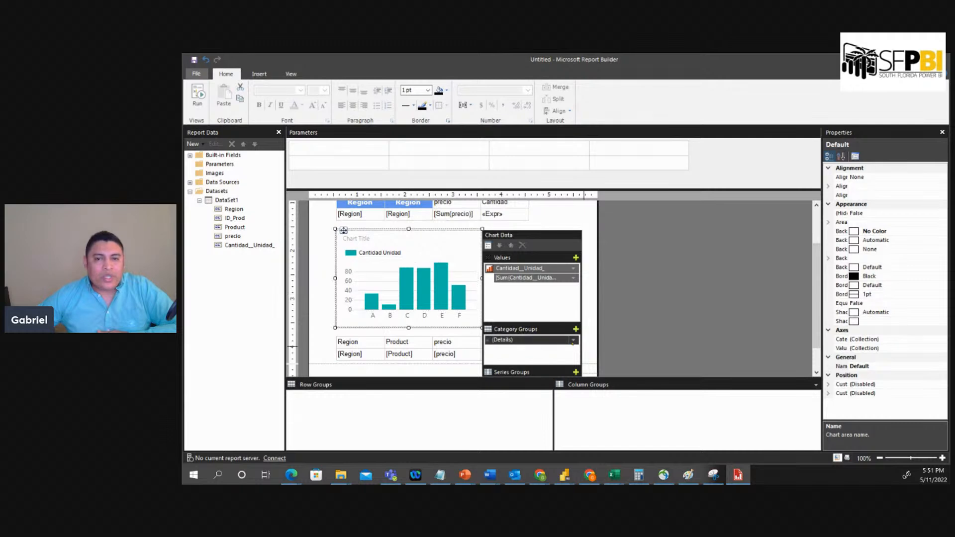
{"action": "left_click", "coordinate": [595, 351]}
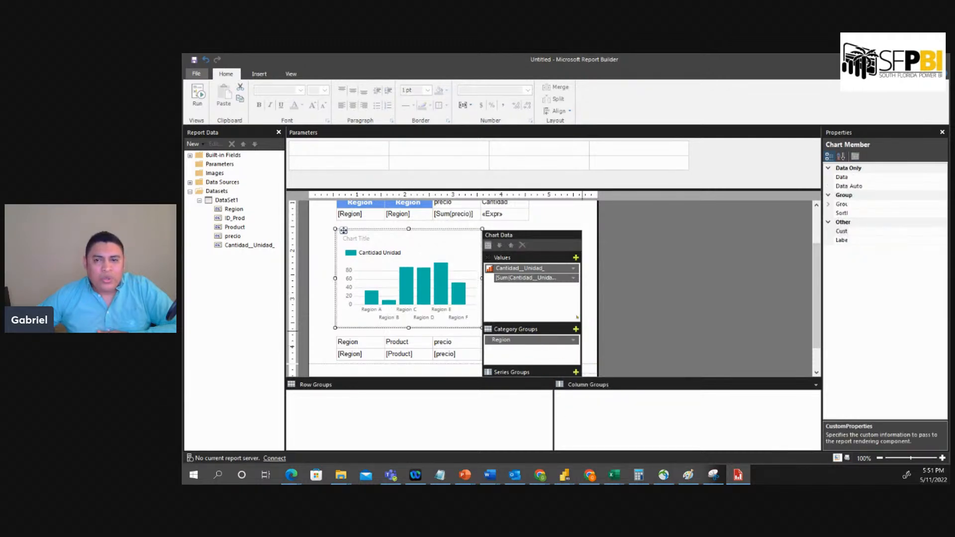
Change the fill color of the chart's column series to solid Cornflower Blue in the series properties
{"action": "scroll", "coordinate": [491, 351], "scroll_direction": "down", "scroll_amount": 1}
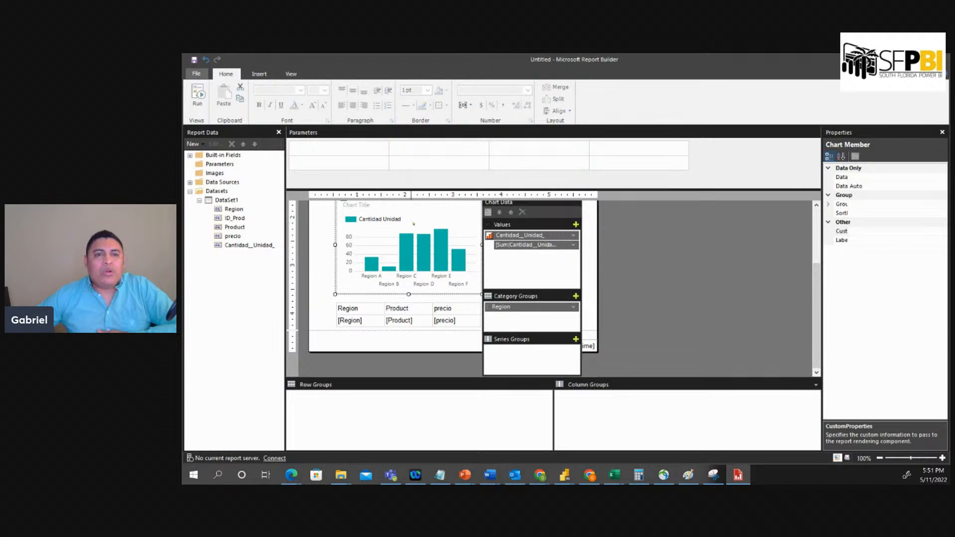
{"action": "right_click", "coordinate": [407, 248]}
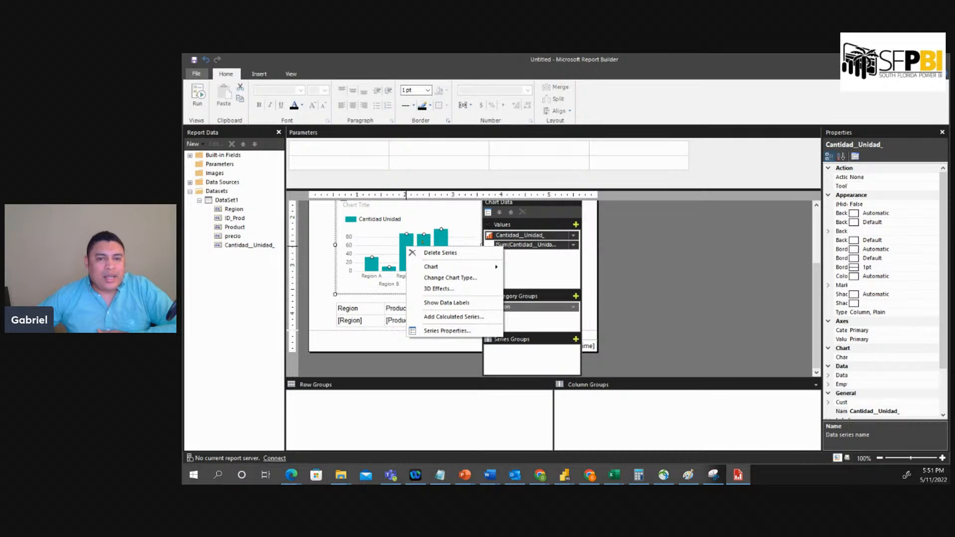
{"action": "left_click", "coordinate": [470, 331]}
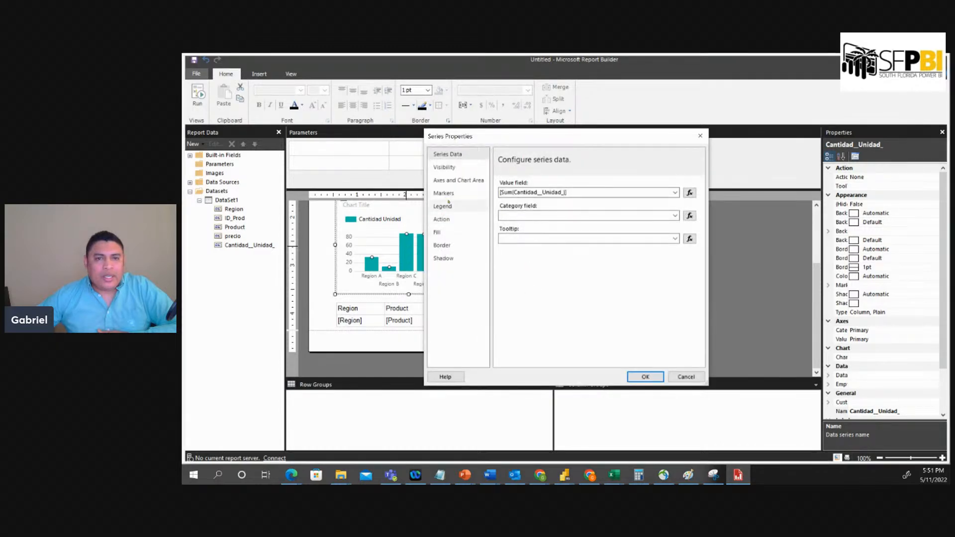
{"action": "left_click", "coordinate": [447, 232]}
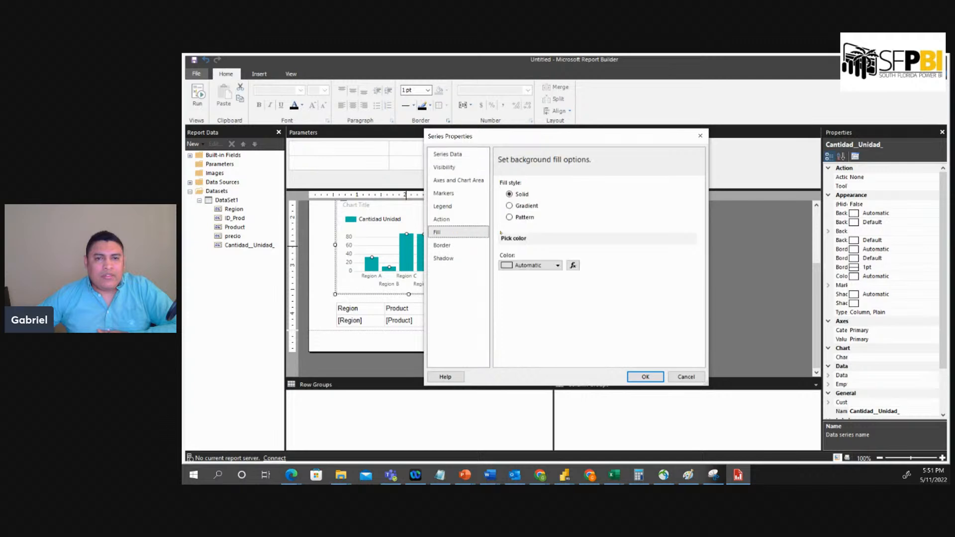
{"action": "left_click", "coordinate": [555, 266]}
{"action": "left_click", "coordinate": [556, 328]}
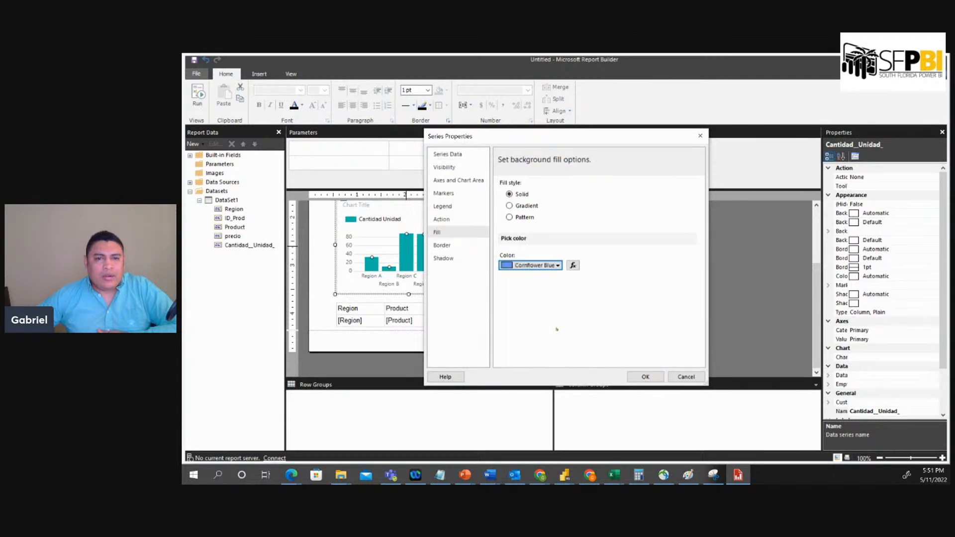
{"action": "left_click", "coordinate": [655, 378]}
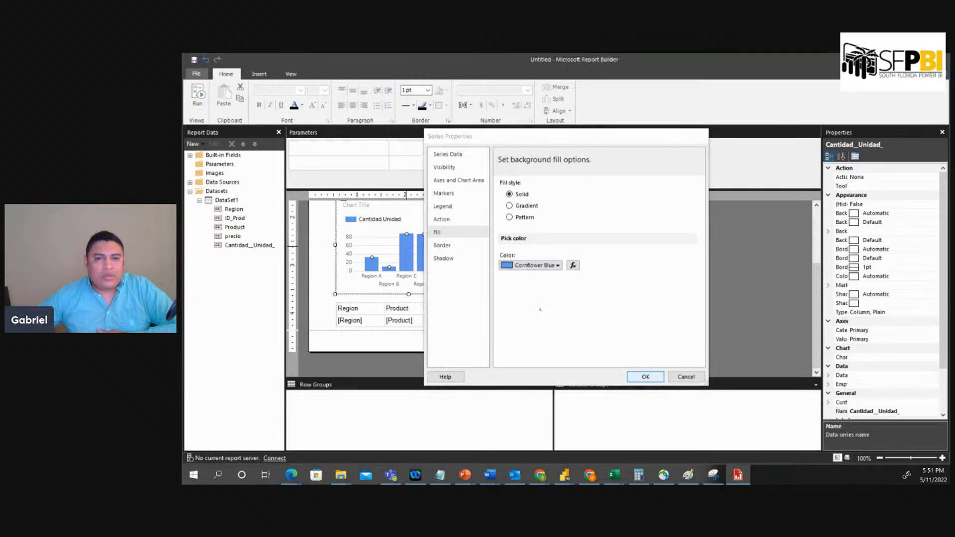
Show data labels on the chart's columns, and run the report to check them before returning to the design
{"action": "right_click", "coordinate": [407, 261]}
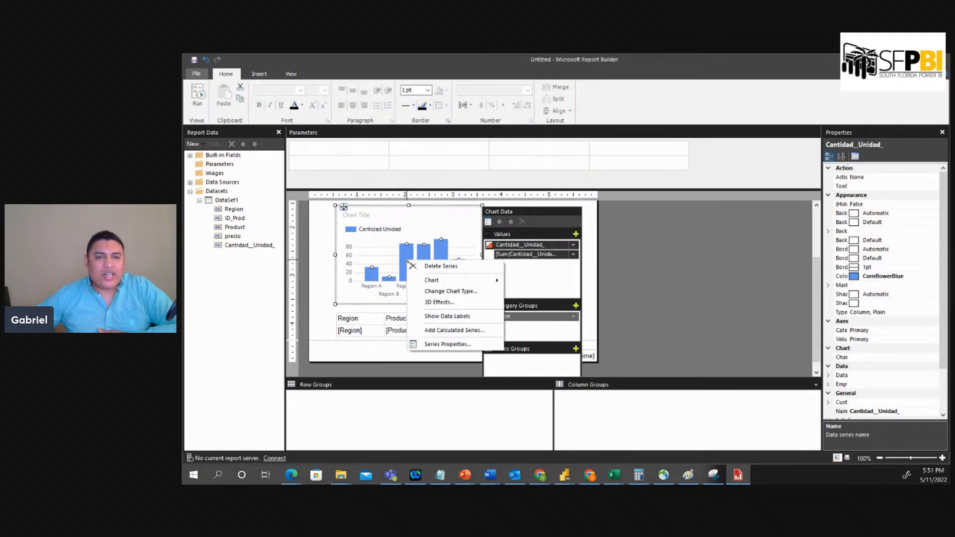
{"action": "left_click", "coordinate": [459, 316]}
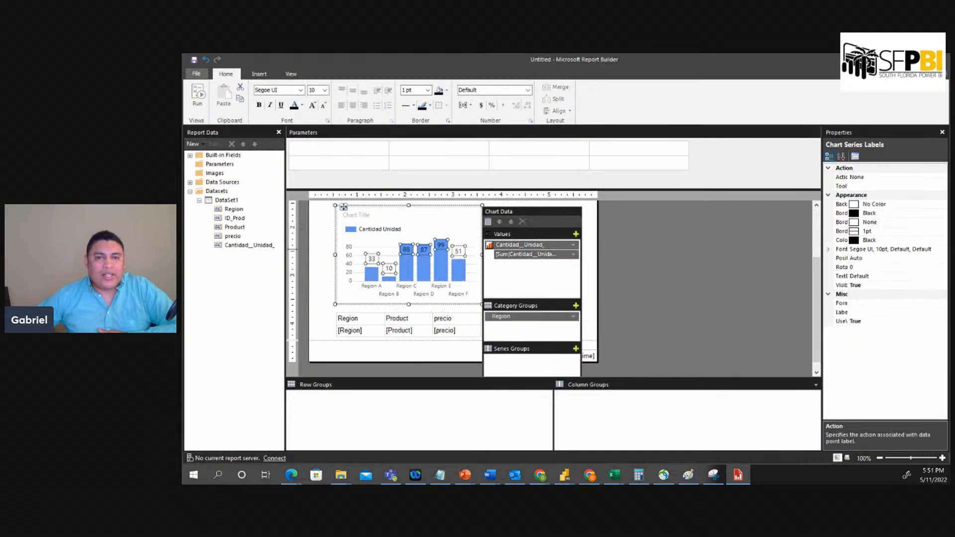
{"action": "left_click", "coordinate": [653, 252]}
{"action": "left_click", "coordinate": [198, 95]}
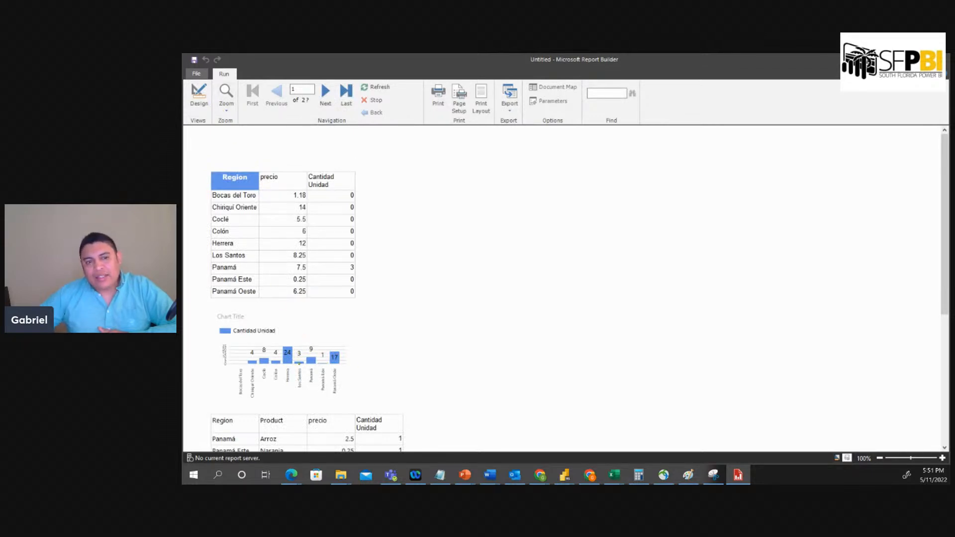
{"action": "left_click", "coordinate": [199, 94]}
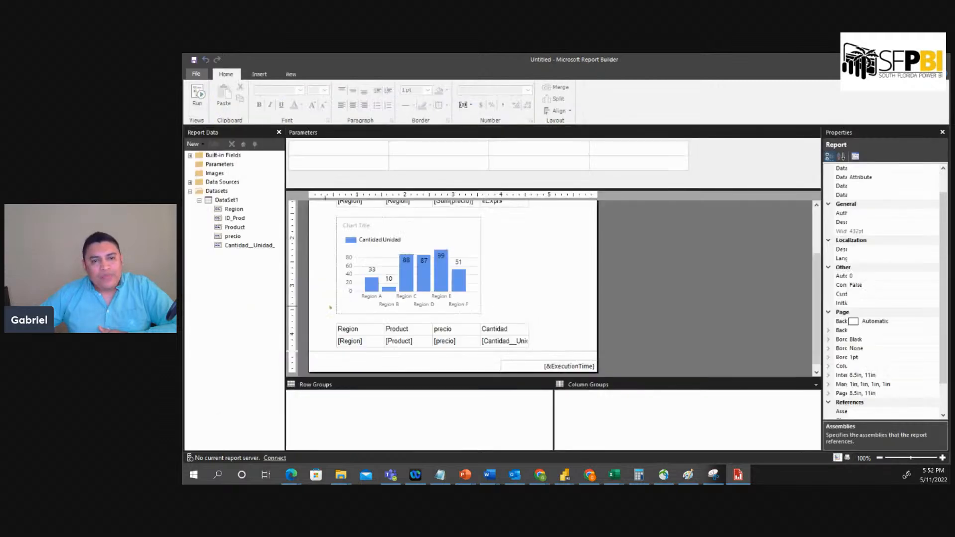
Enlarge the chart to about 4.4 in wide and 2.2 in high, keeping it above the detail table
{"action": "left_click", "coordinate": [461, 251]}
{"action": "left_click_drag", "start_coordinate": [481, 314], "coordinate": [547, 321]}
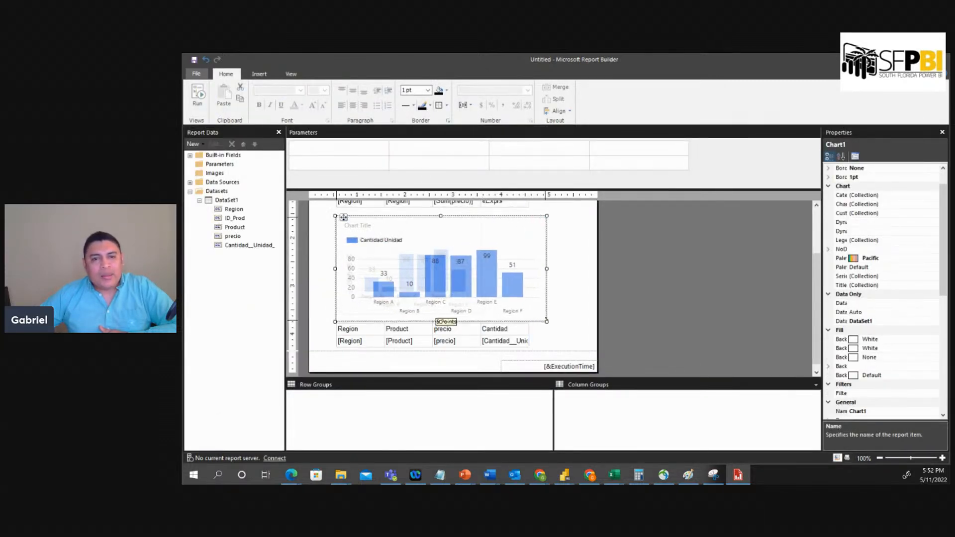
{"action": "left_click", "coordinate": [573, 282]}
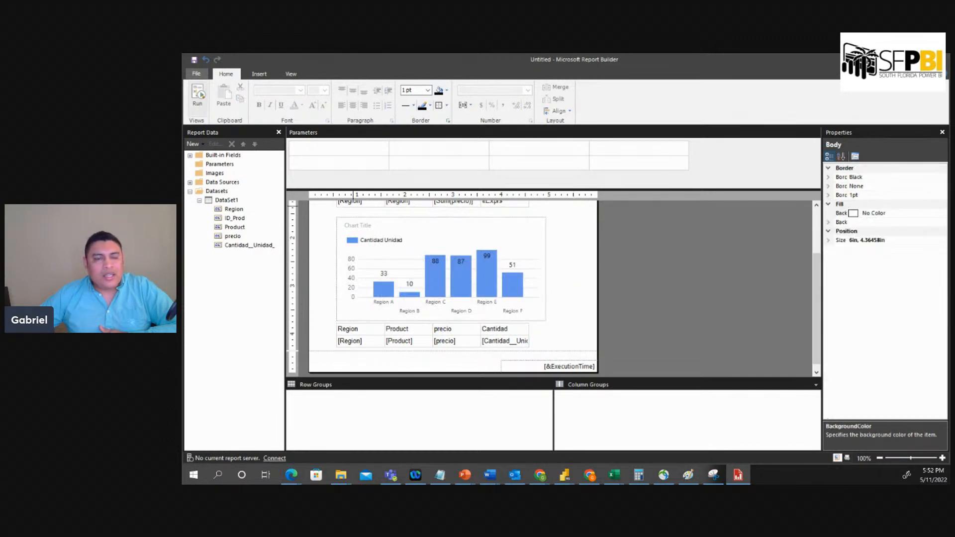
Preview the report to check the enlarged chart between the two tables, and return to the report design
{"action": "left_click", "coordinate": [197, 95]}
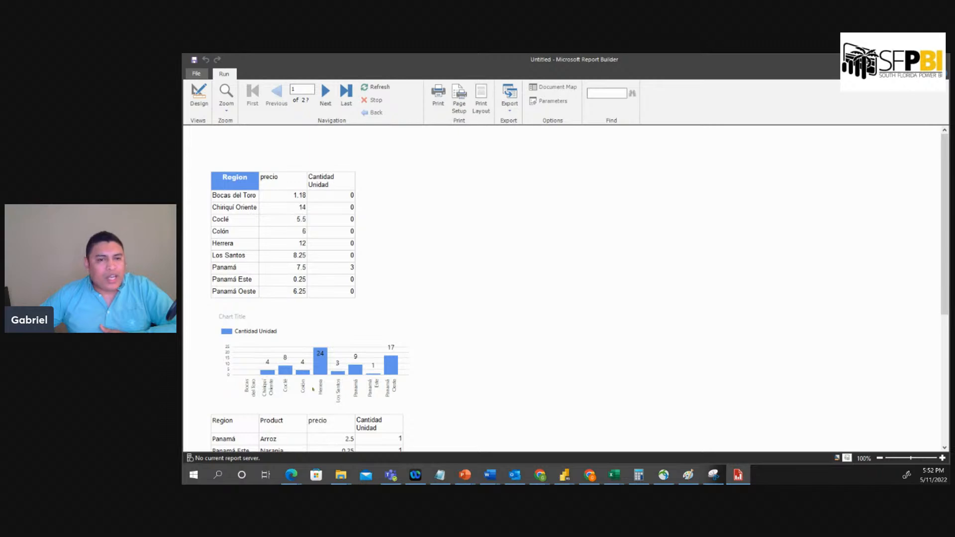
{"action": "scroll", "coordinate": [403, 358], "scroll_direction": "down", "scroll_amount": 2}
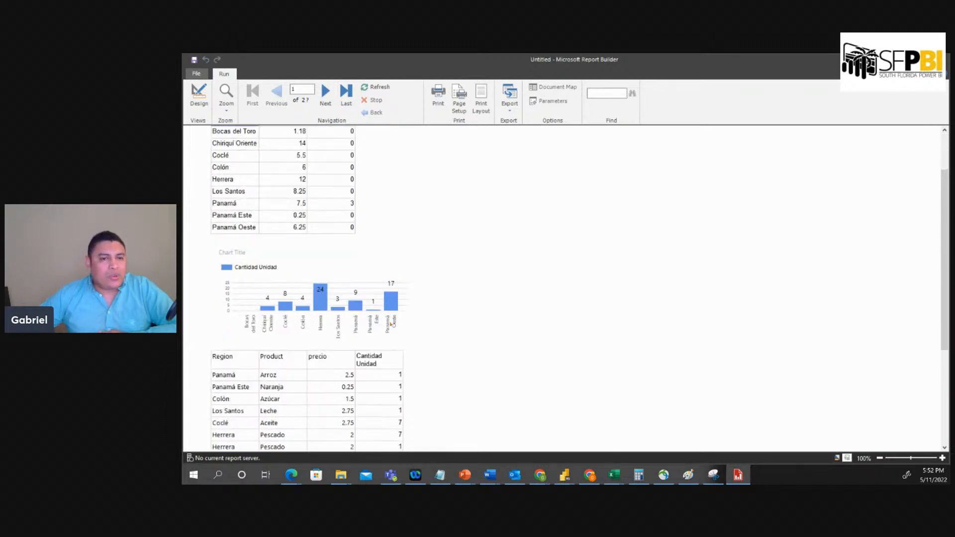
{"action": "scroll", "coordinate": [403, 358], "scroll_direction": "up", "scroll_amount": 2}
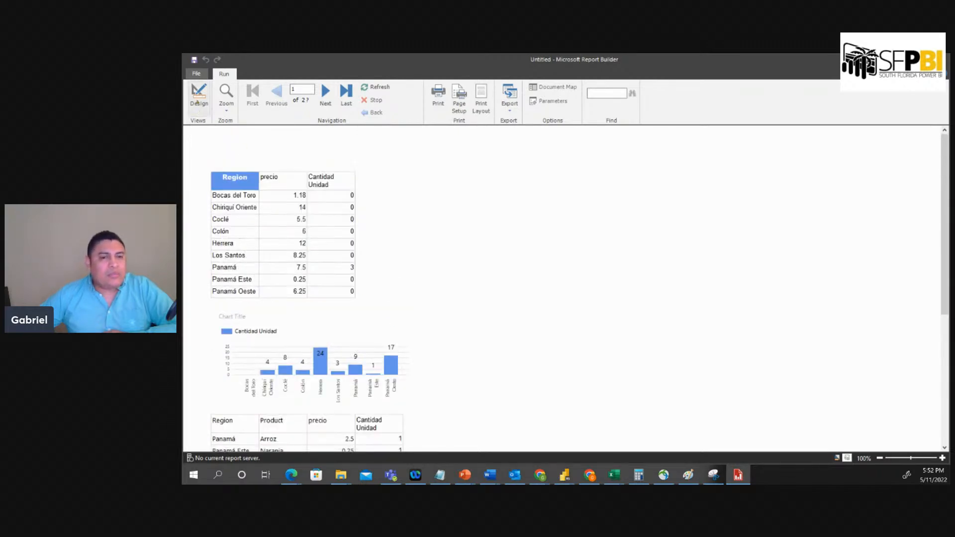
{"action": "left_click", "coordinate": [198, 97]}
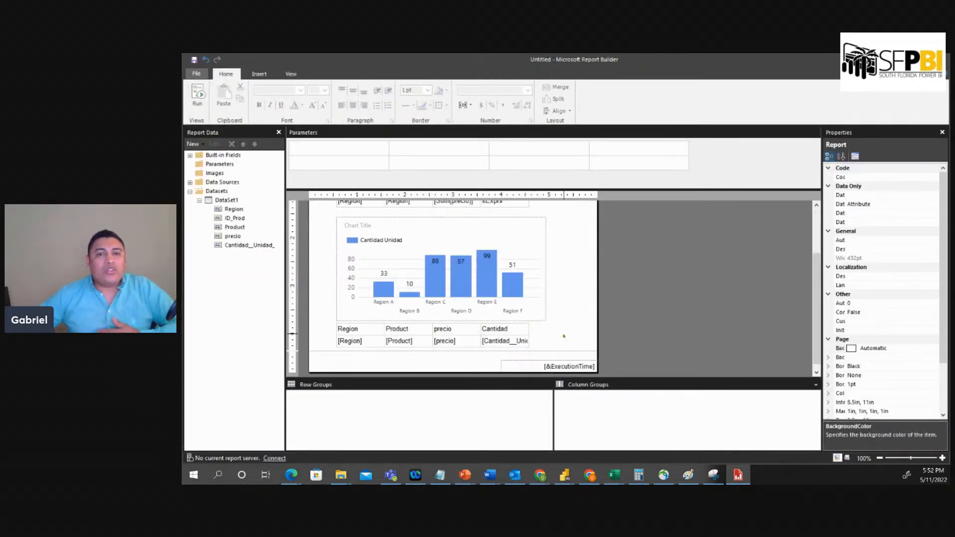
{"action": "left_click", "coordinate": [572, 276]}
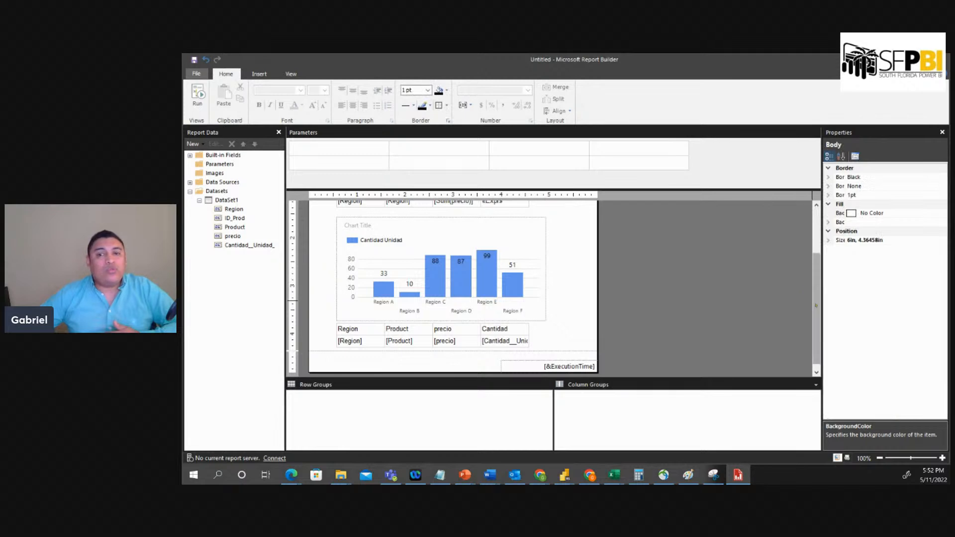
Switch to PowerPoint and start the slide show from the slide about report subscriptions
{"action": "scroll", "coordinate": [547, 274], "scroll_direction": "up", "scroll_amount": 3}
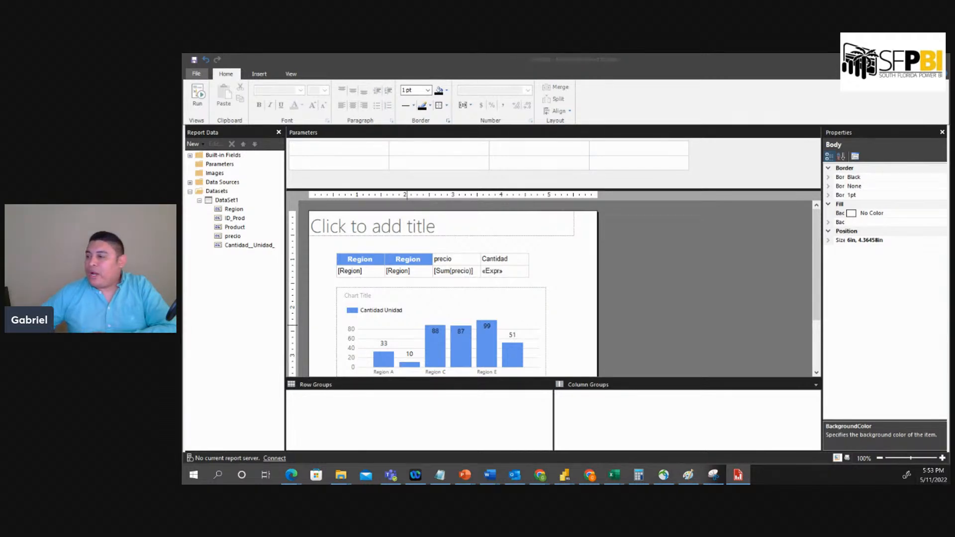
{"action": "key", "text": "alt+Tab"}
{"action": "left_click_drag", "start_coordinate": [950, 176], "coordinate": [950, 201]}
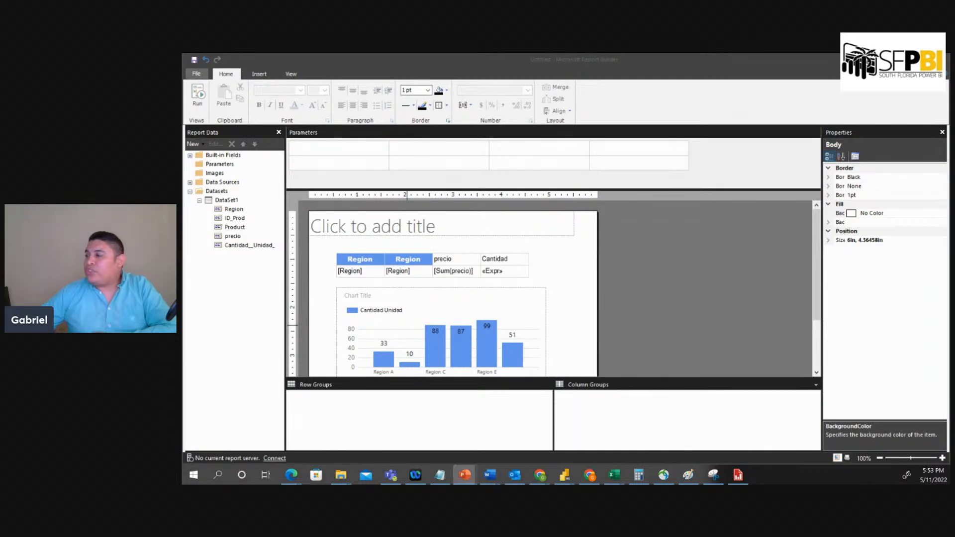
{"action": "key", "text": "shift+F5"}
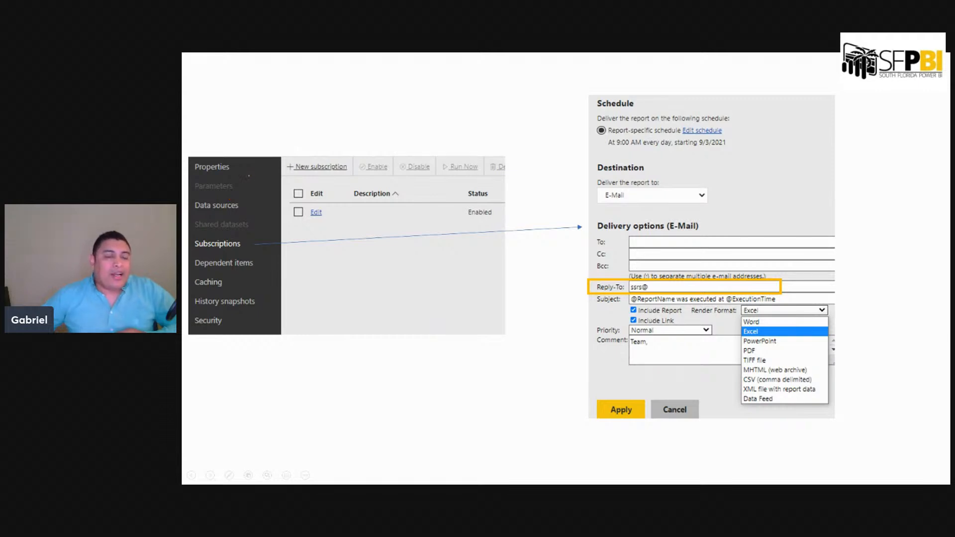
With the red pen, circle the subscriptions page picture on the slide and mark its Subscriptions and Data sources entries
{"action": "left_click", "coordinate": [229, 474]}
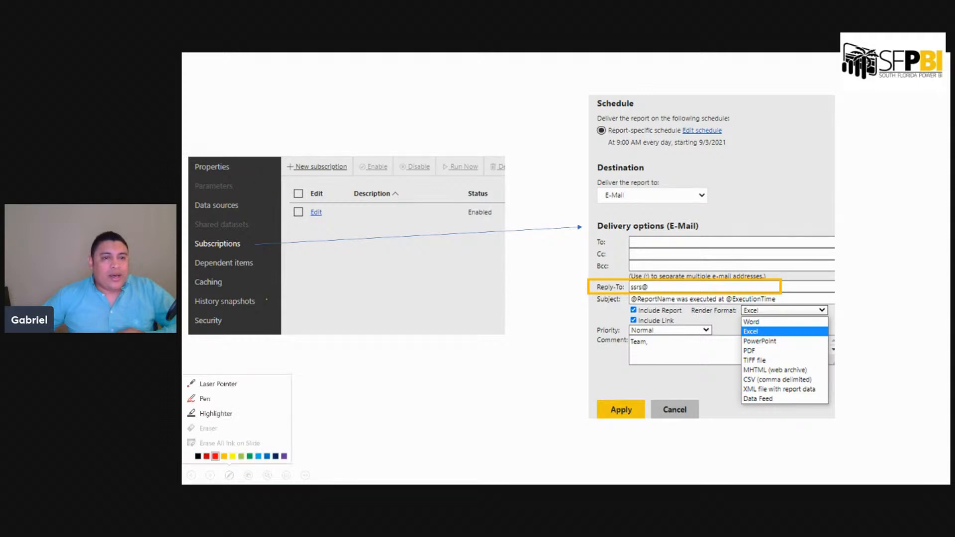
{"action": "left_click", "coordinate": [204, 400]}
{"action": "mouse_move", "coordinate": [185, 148]}
{"action": "left_mouse_down"}
{"action": "mouse_move", "coordinate": [346, 139]}
{"action": "mouse_move", "coordinate": [507, 177]}
{"action": "mouse_move", "coordinate": [508, 322]}
{"action": "mouse_move", "coordinate": [366, 397]}
{"action": "mouse_move", "coordinate": [182, 373]}
{"action": "mouse_move", "coordinate": [212, 293]}
{"action": "left_mouse_up"}
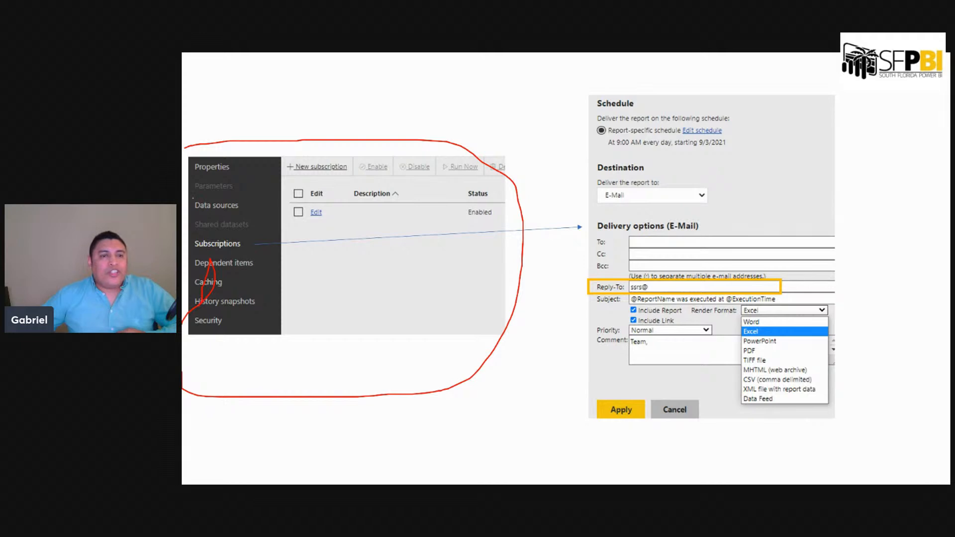
{"action": "left_click_drag", "start_coordinate": [193, 198], "coordinate": [251, 194]}
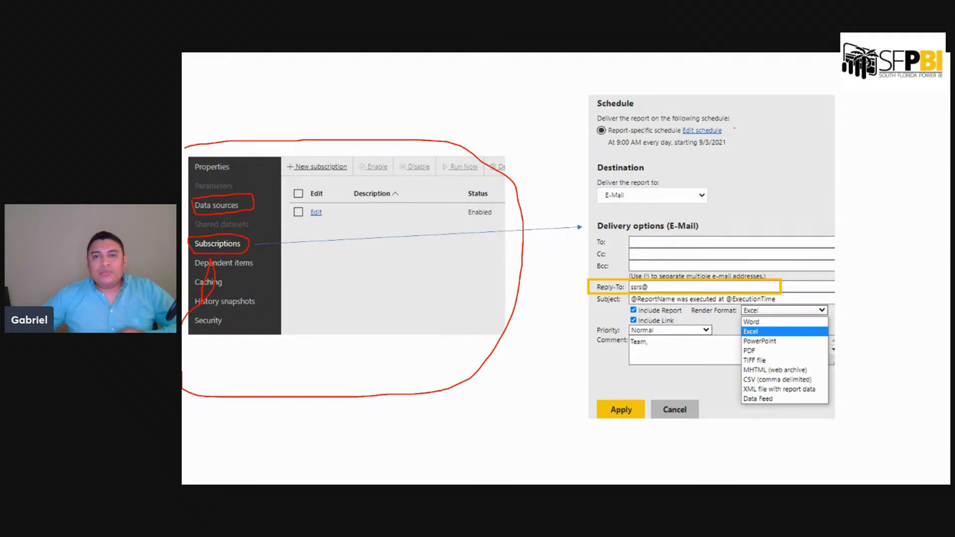
With the red pen, circle Edit schedule, underline Report-specific schedule and draw a short line beside the E-Mail destination
{"action": "mouse_move", "coordinate": [734, 127]}
{"action": "left_mouse_down"}
{"action": "mouse_move", "coordinate": [702, 118]}
{"action": "mouse_move", "coordinate": [677, 131]}
{"action": "left_mouse_up"}
{"action": "left_click_drag", "start_coordinate": [705, 140], "coordinate": [735, 130]}
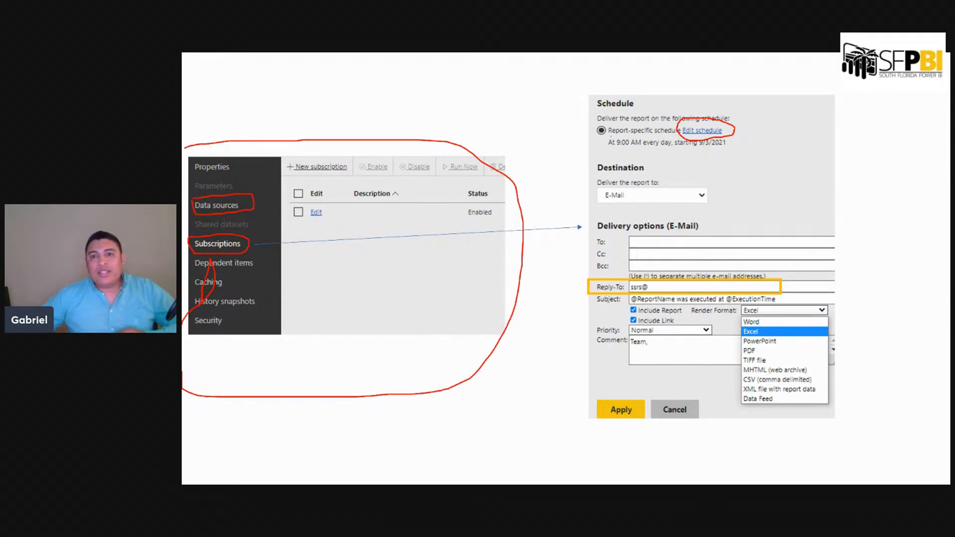
{"action": "left_click_drag", "start_coordinate": [610, 137], "coordinate": [680, 139]}
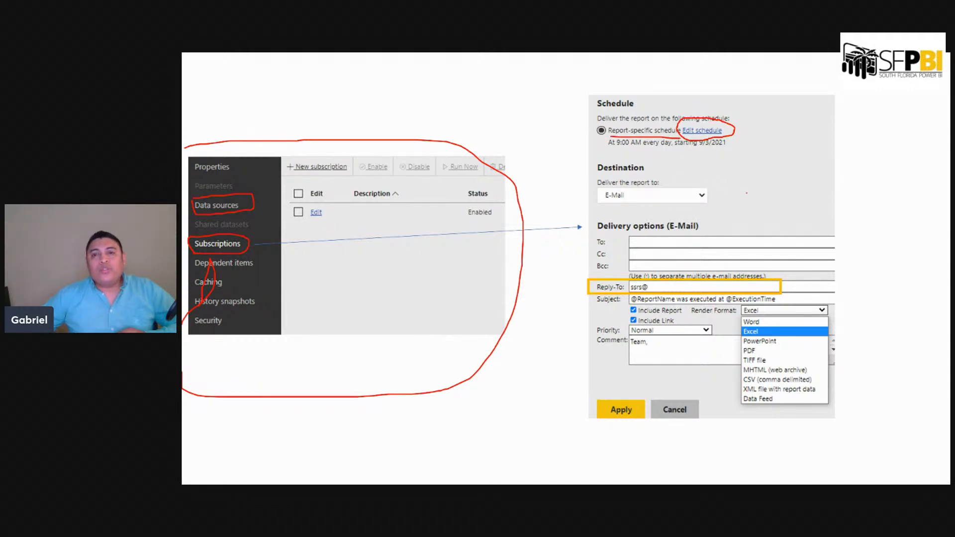
{"action": "left_click_drag", "start_coordinate": [746, 193], "coordinate": [716, 193]}
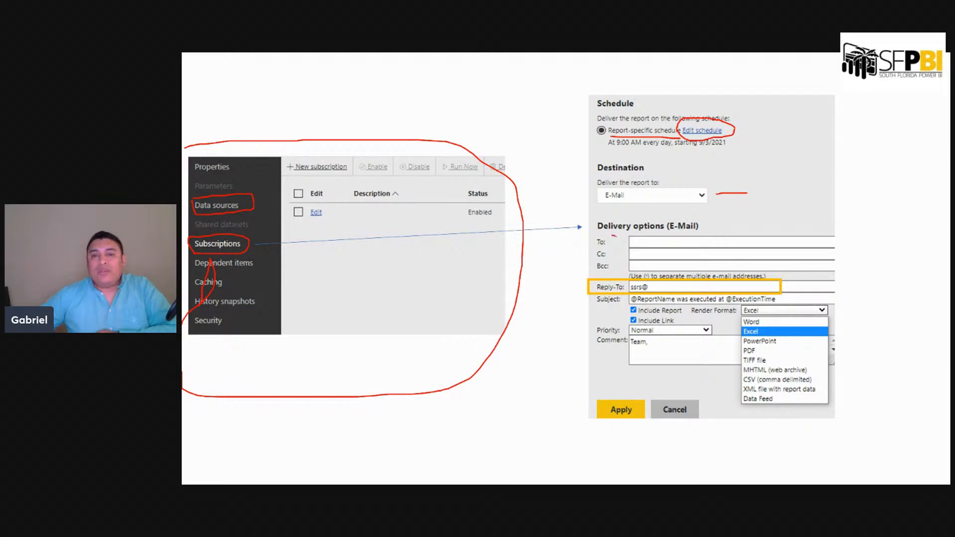
With the red pen, draw an arrow from the Delivery options heading into the To field and underline the To, Cc and Bcc fields
{"action": "left_click_drag", "start_coordinate": [614, 237], "coordinate": [635, 239]}
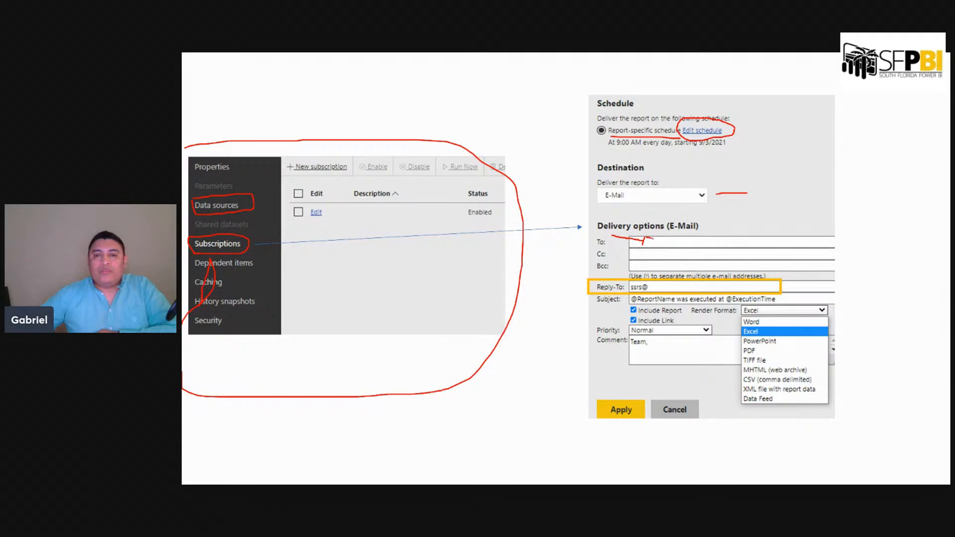
{"action": "left_click_drag", "start_coordinate": [643, 244], "coordinate": [656, 245]}
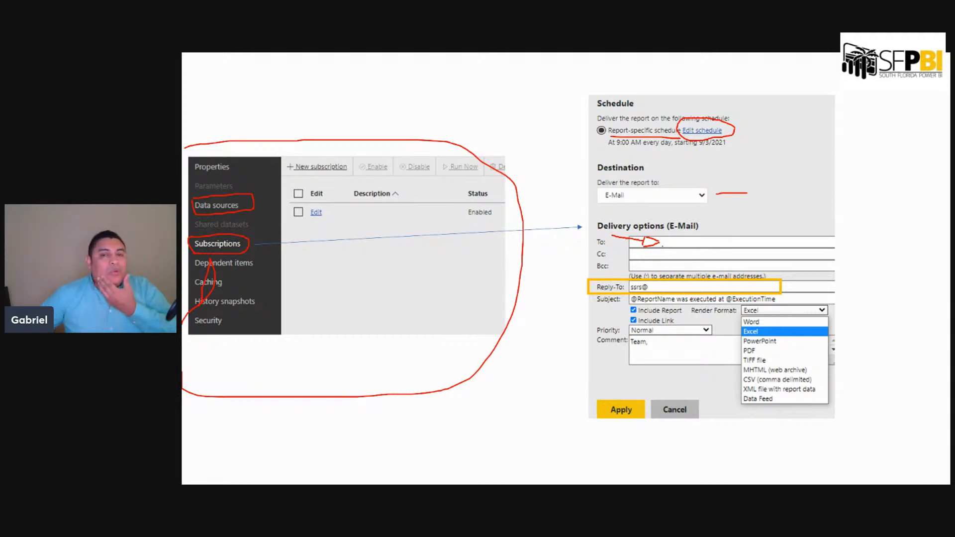
{"action": "mouse_move", "coordinate": [665, 265]}
{"action": "left_mouse_down"}
{"action": "mouse_move", "coordinate": [770, 256]}
{"action": "mouse_move", "coordinate": [796, 241]}
{"action": "left_mouse_up"}
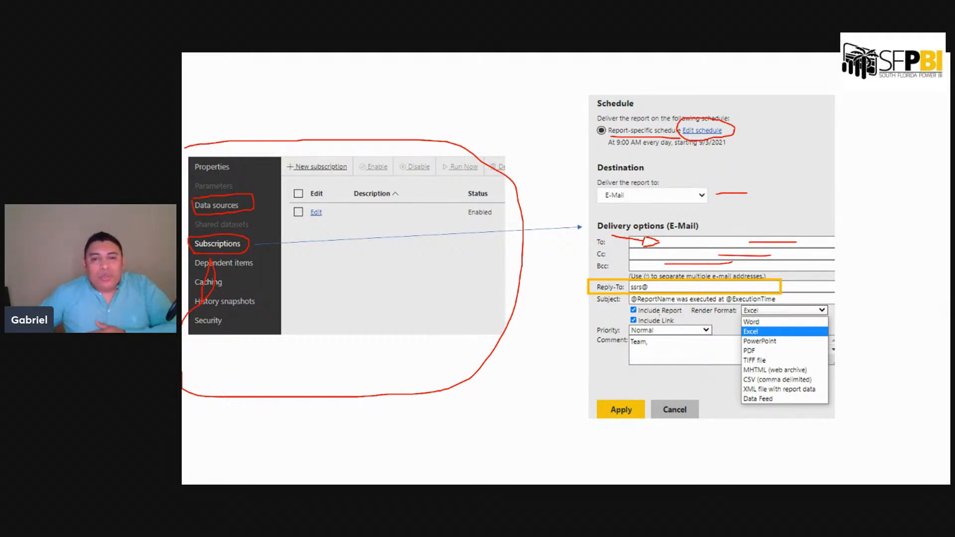
With the red pen, circle the Reply-To entry, box its address domain and draw an upward arrow at Edit schedule
{"action": "mouse_move", "coordinate": [661, 285]}
{"action": "left_mouse_down"}
{"action": "mouse_move", "coordinate": [589, 287]}
{"action": "mouse_move", "coordinate": [635, 298]}
{"action": "mouse_move", "coordinate": [665, 289]}
{"action": "left_mouse_up"}
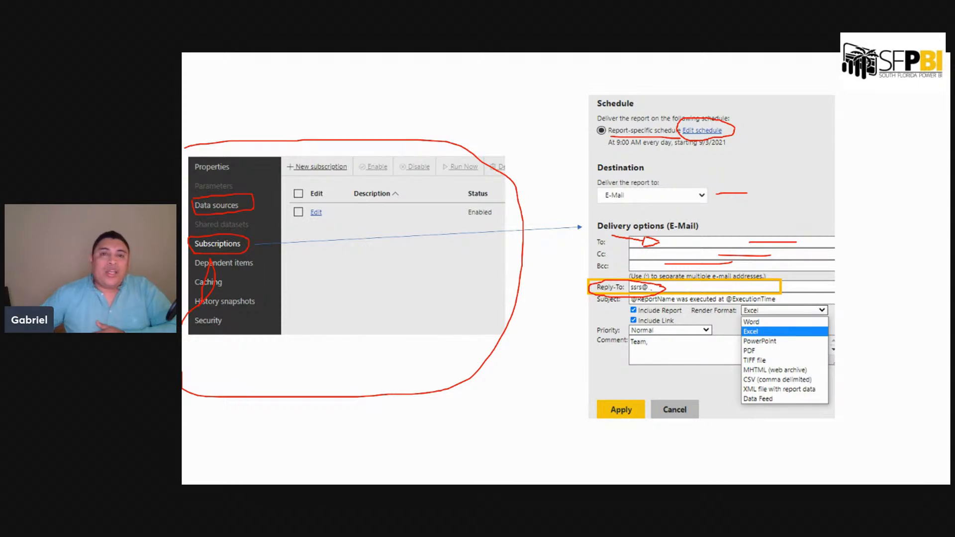
{"action": "left_click_drag", "start_coordinate": [666, 291], "coordinate": [692, 292]}
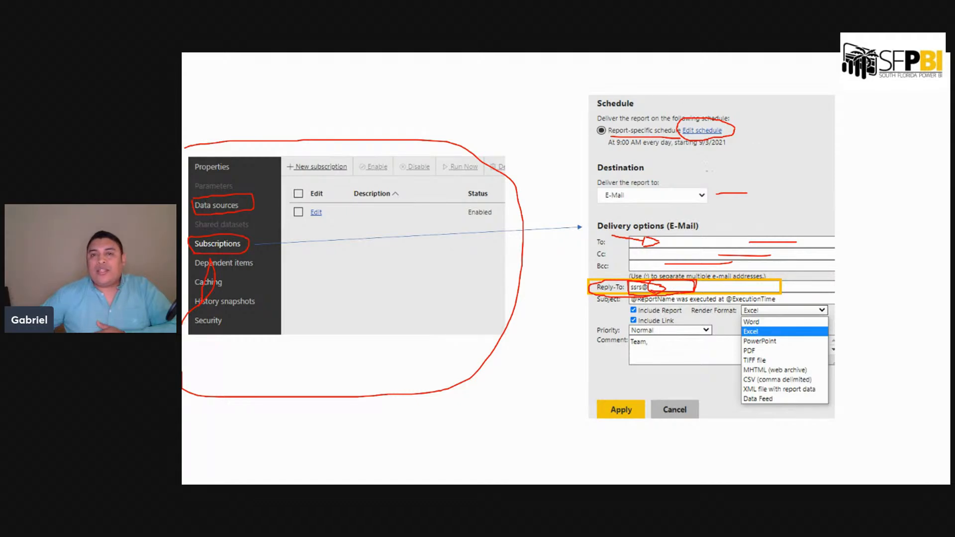
{"action": "left_click_drag", "start_coordinate": [674, 160], "coordinate": [677, 139]}
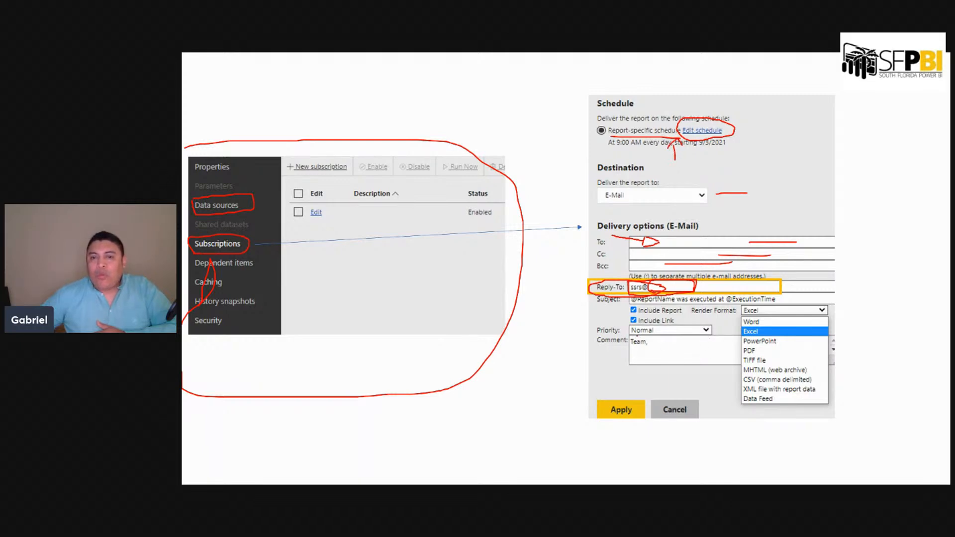
With the red pen, circle the Comment field, bracket the Render Format list and draw an arrow pointing away from the list
{"action": "mouse_move", "coordinate": [636, 333]}
{"action": "left_mouse_down"}
{"action": "mouse_move", "coordinate": [594, 338]}
{"action": "mouse_move", "coordinate": [603, 360]}
{"action": "mouse_move", "coordinate": [677, 366]}
{"action": "mouse_move", "coordinate": [667, 341]}
{"action": "left_mouse_up"}
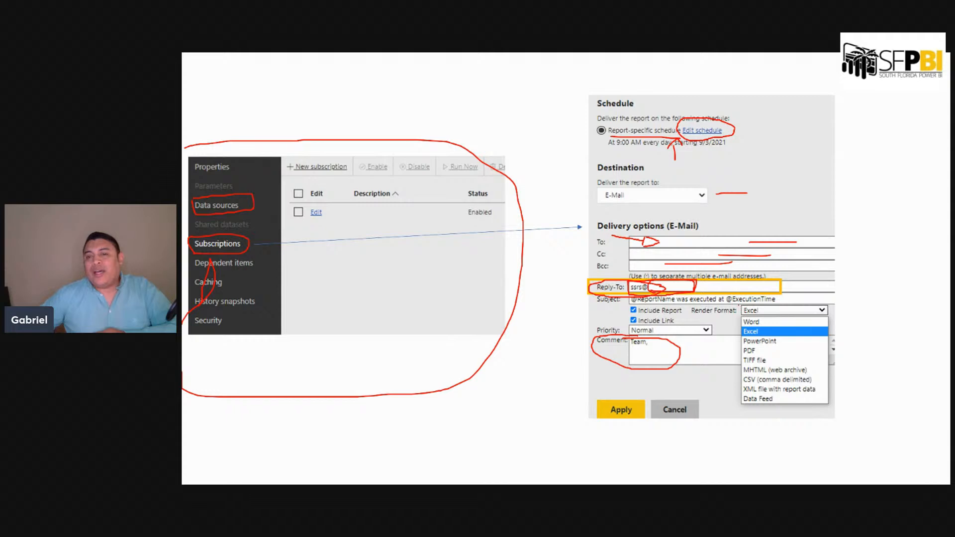
{"action": "mouse_move", "coordinate": [739, 304]}
{"action": "left_mouse_down"}
{"action": "mouse_move", "coordinate": [736, 384]}
{"action": "mouse_move", "coordinate": [761, 422]}
{"action": "mouse_move", "coordinate": [845, 412]}
{"action": "left_mouse_up"}
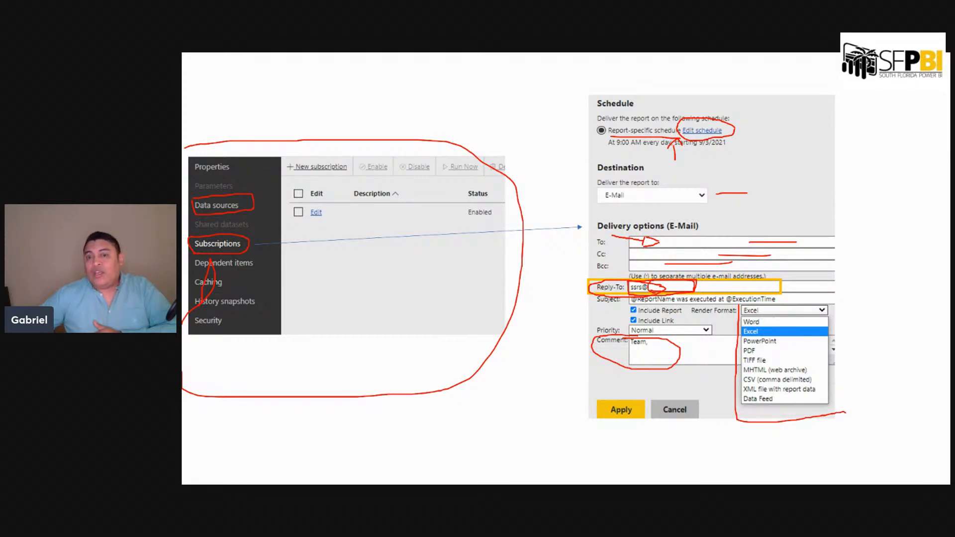
{"action": "mouse_move", "coordinate": [704, 389]}
{"action": "left_mouse_down"}
{"action": "mouse_move", "coordinate": [742, 389]}
{"action": "mouse_move", "coordinate": [692, 389]}
{"action": "mouse_move", "coordinate": [703, 392]}
{"action": "left_mouse_up"}
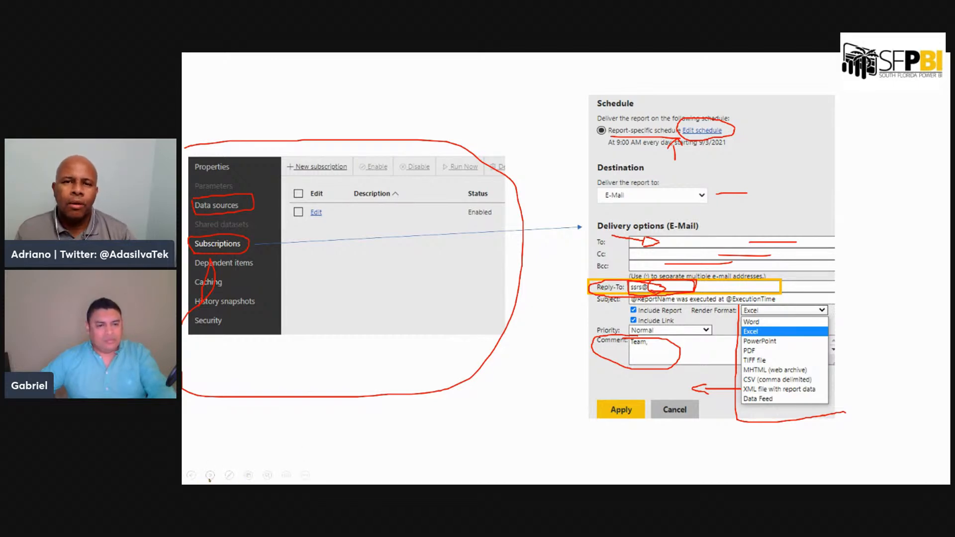
Advance past the last slide, end the slide show and discard the ink annotations
{"action": "left_click", "coordinate": [210, 475]}
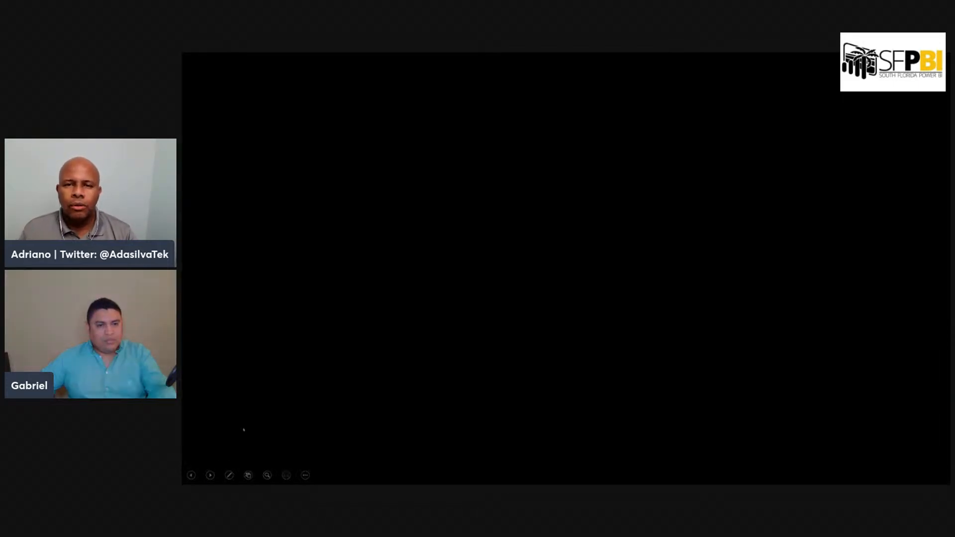
{"action": "left_click", "coordinate": [243, 431]}
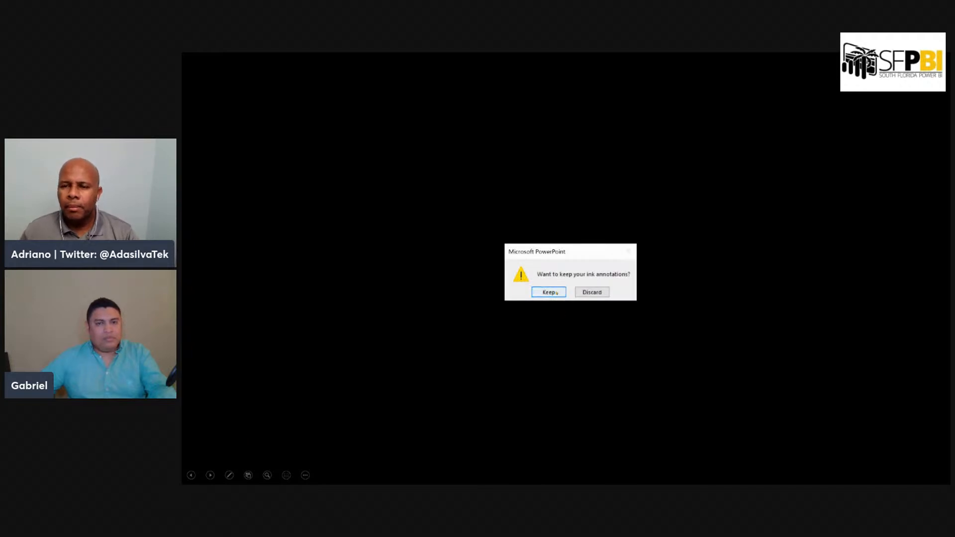
{"action": "left_click", "coordinate": [592, 292]}
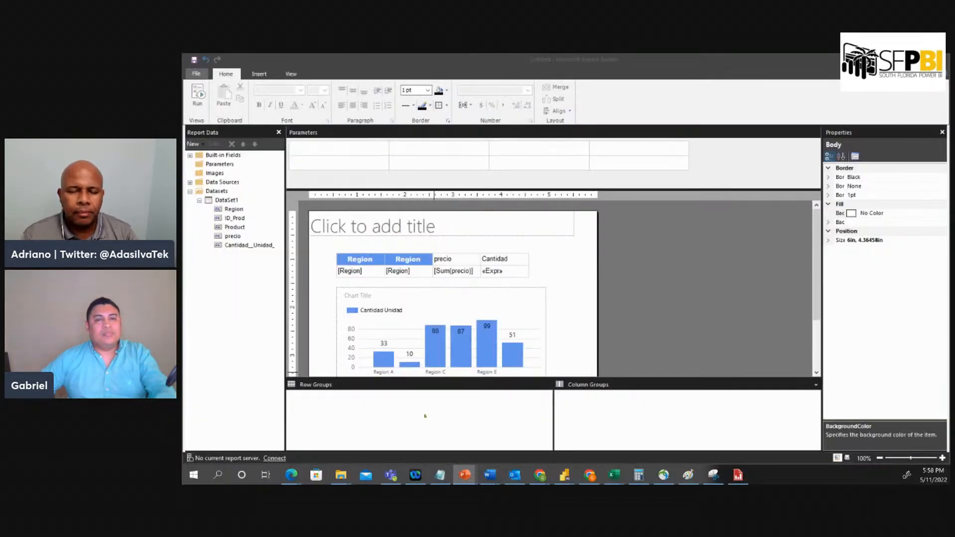
{"action": "mouse_move", "coordinate": [580, 482]}
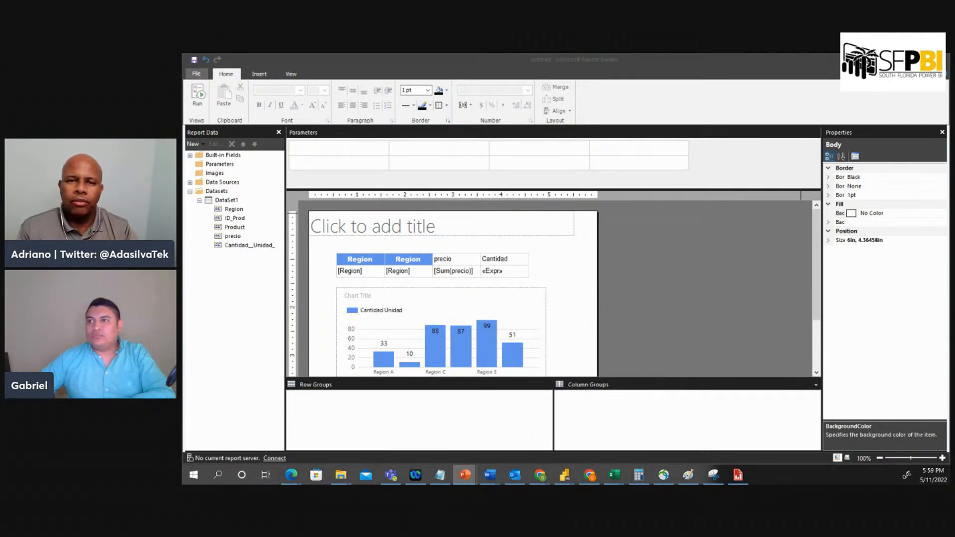
{"action": "key", "text": "alt+Tab"}
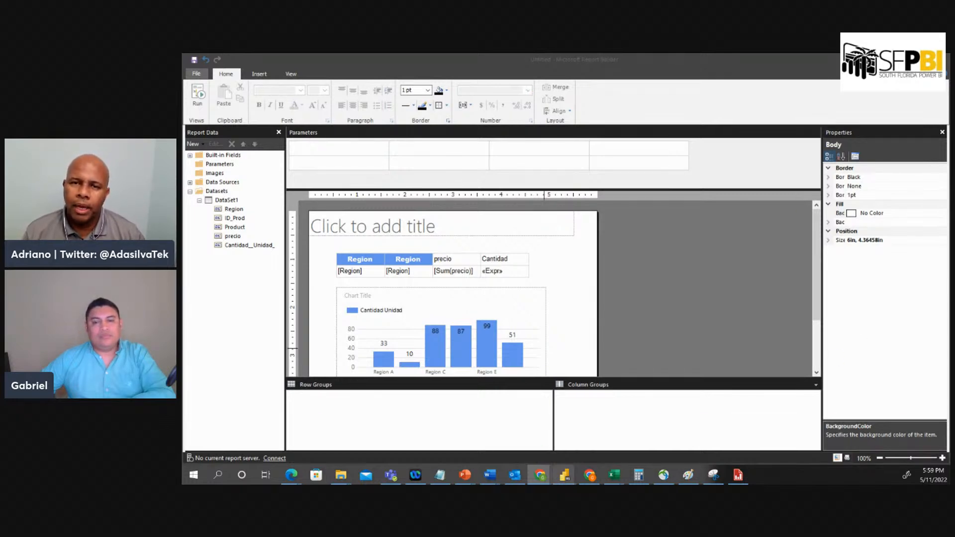
{"action": "mouse_move", "coordinate": [687, 475]}
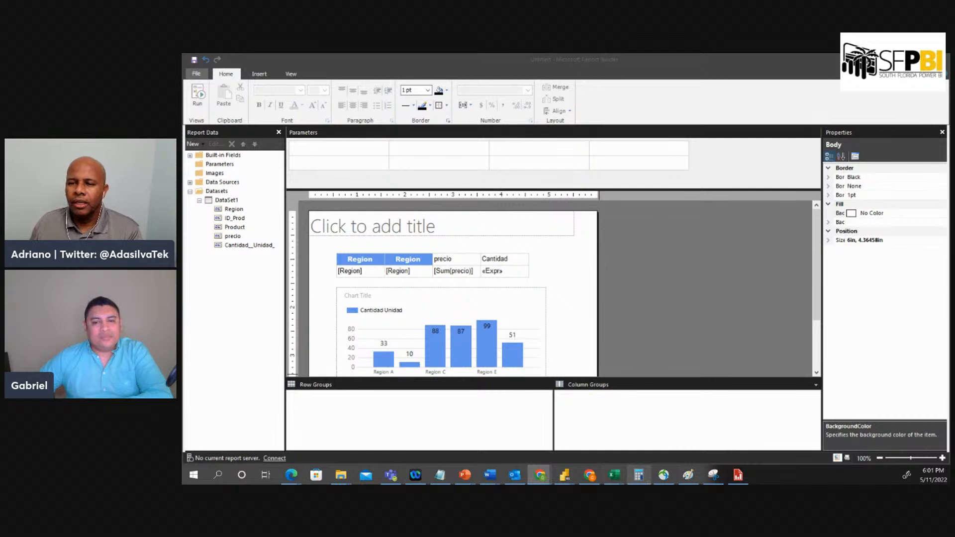
{"action": "mouse_move", "coordinate": [540, 475]}
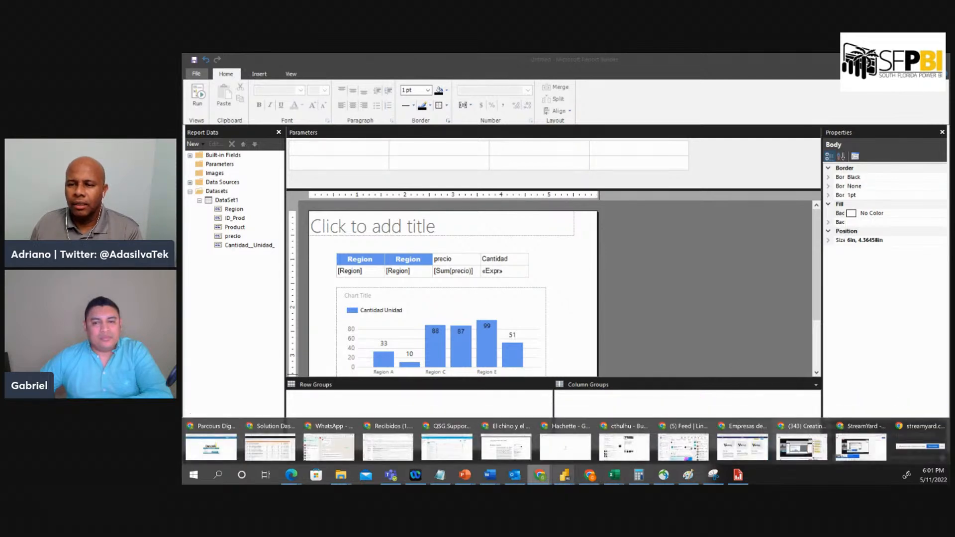